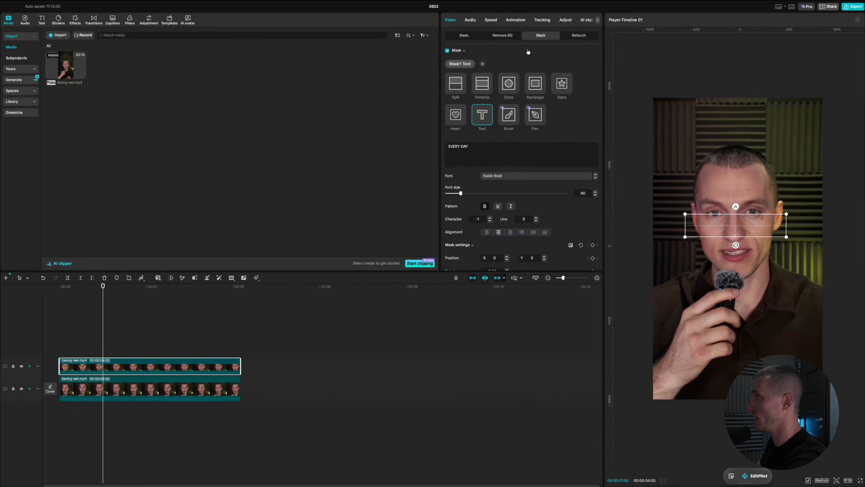
Invert the top clip's Luma curve by raising its dark endpoint fully and lowering its bright endpoint fully.
left_click(566, 20)
left_click(523, 36)
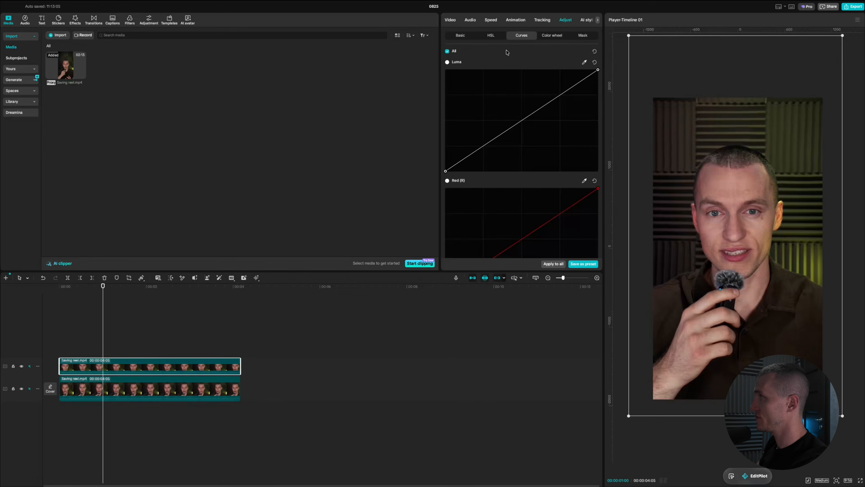
left_click_drag(444, 170, 426, 58)
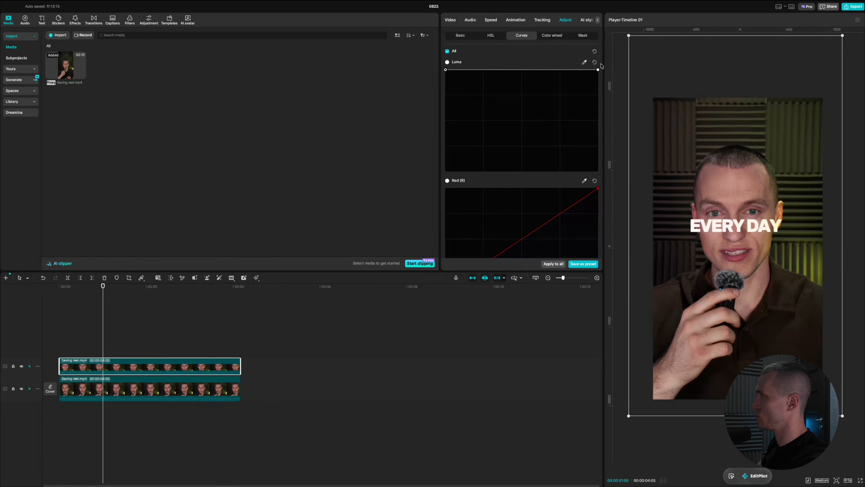
left_click_drag(598, 70, 642, 251)
Enlarge the EVERY DAY text cutout slightly and move it down to chest height over the hand.
left_click_drag(680, 123, 682, 180)
left_click_drag(632, 97, 750, 261)
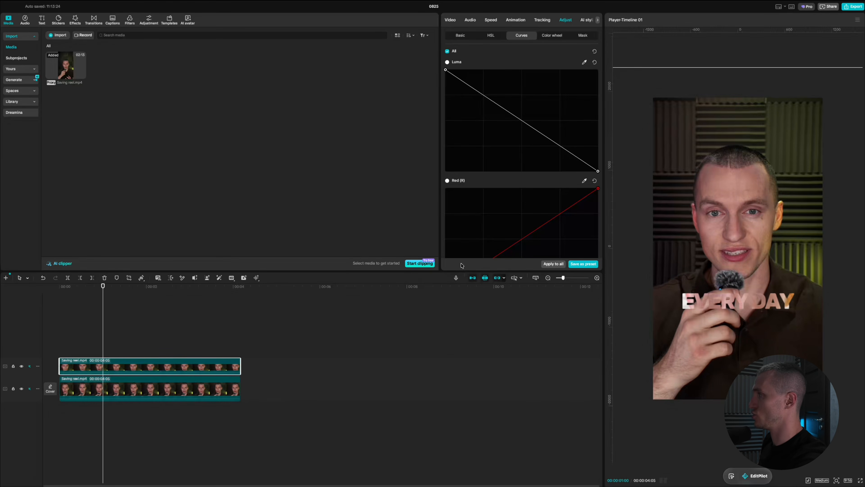
Try warming the EVERY DAY text by raising the top clip's Temp adjustment to its maximum.
scroll(543, 160, "down", 2)
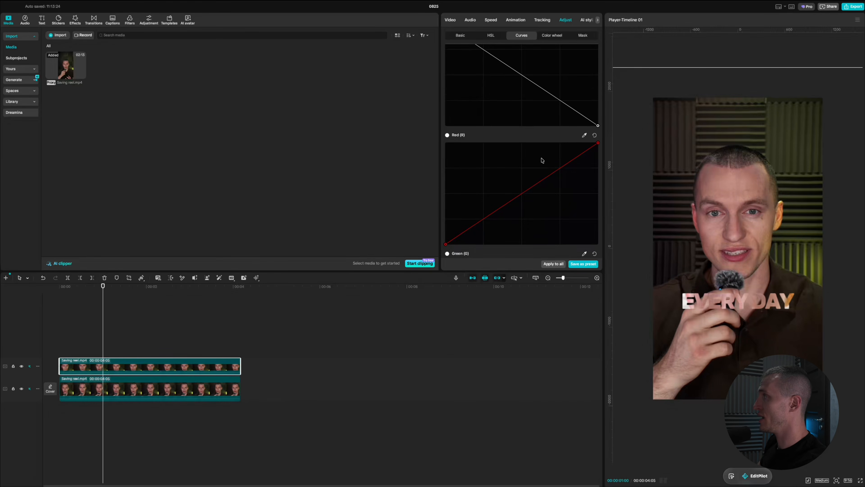
left_click(467, 36)
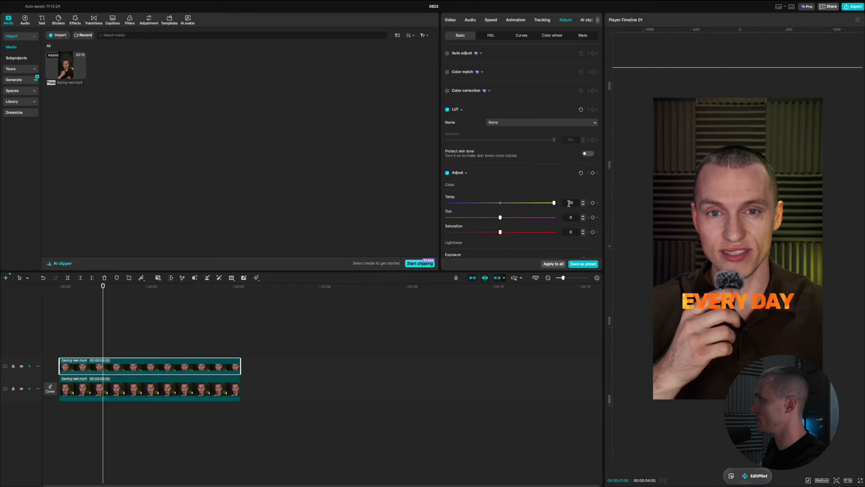
left_click_drag(542, 206, 524, 209)
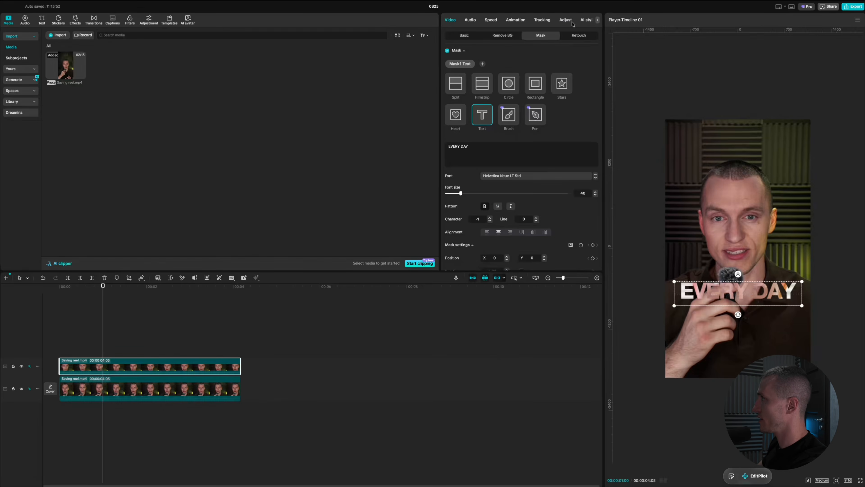
Try bending the top clip's Red curve from its midpoint up to the graph's upper-left corner.
left_click(572, 21)
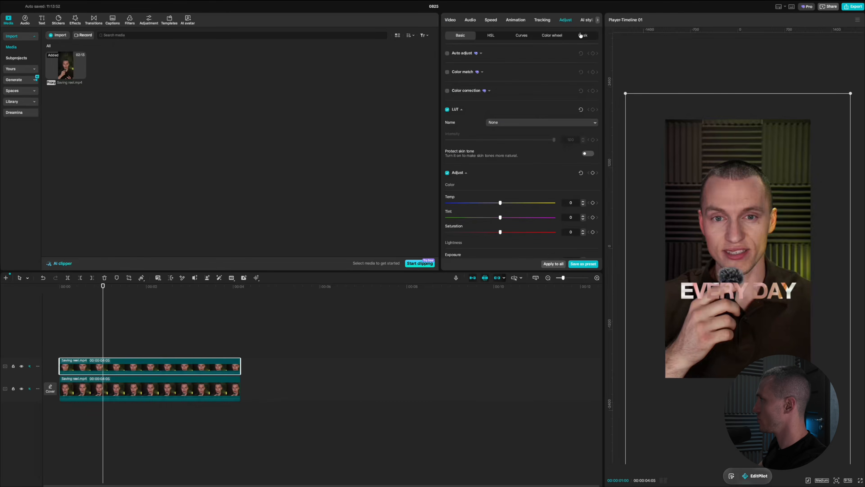
left_click(518, 37)
scroll(523, 148, "down", 4)
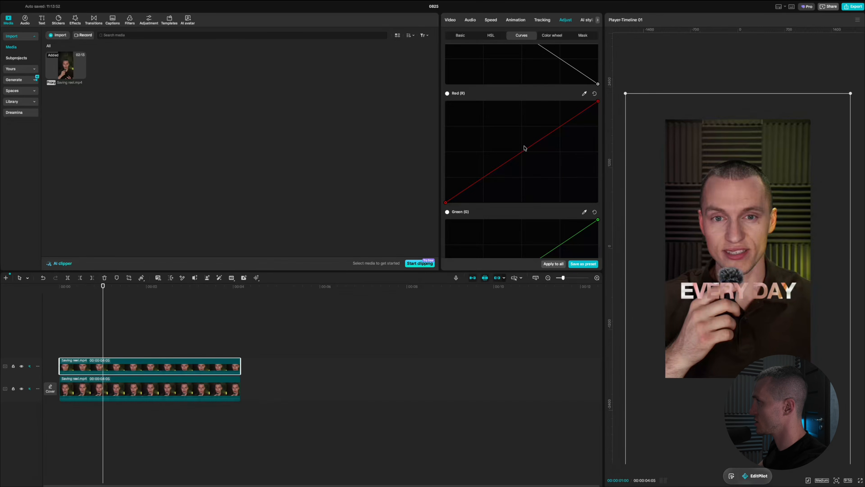
left_click_drag(524, 148, 428, 96)
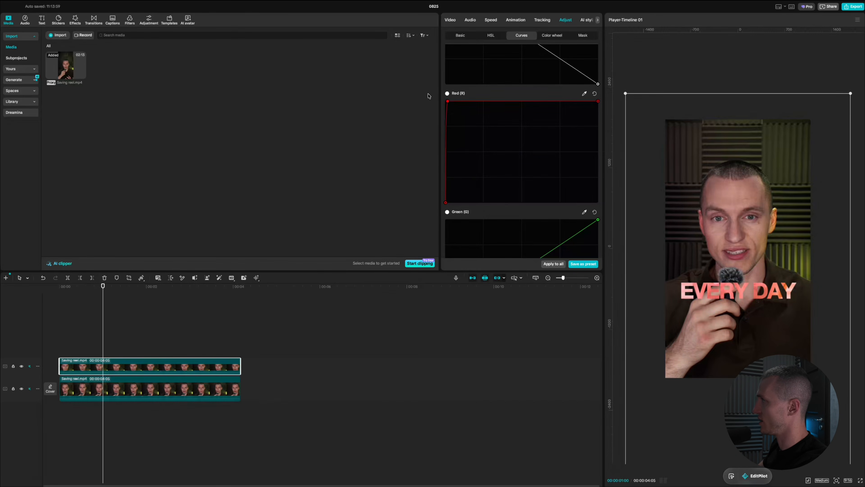
key("ctrl+z")
Bend the top clip's Red curve from its midpoint down toward the graph's lower-right corner.
scroll(544, 74, "up", 2)
scroll(524, 149, "down", 5)
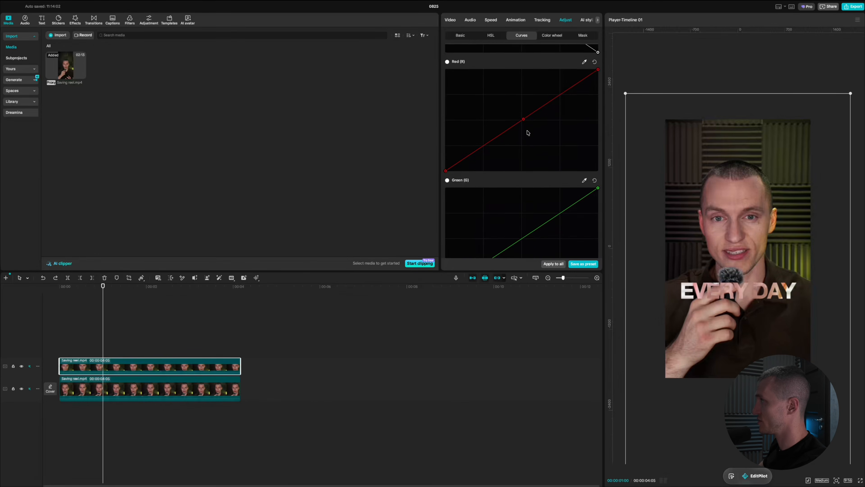
scroll(523, 190, "up", 4)
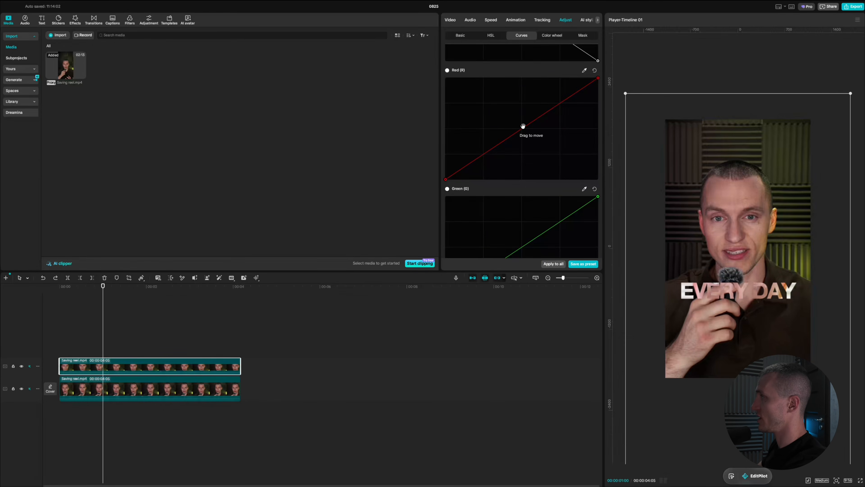
left_click_drag(523, 126, 589, 170)
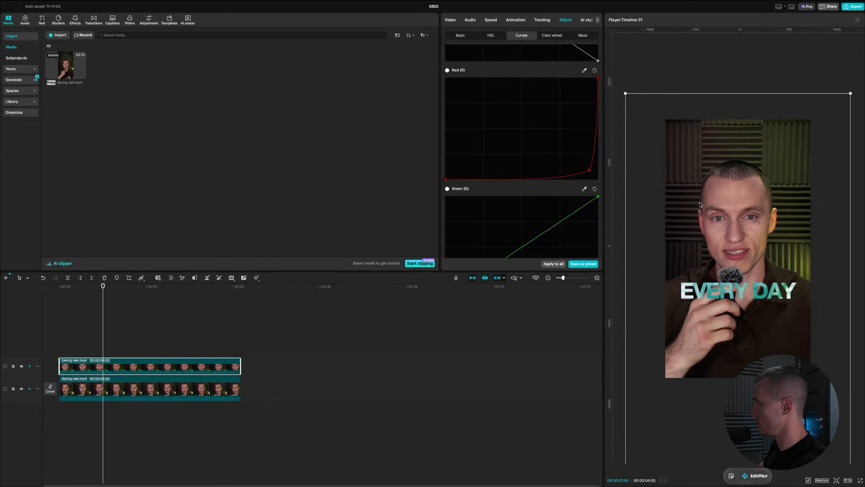
Try bending the Green curve's midpoint slightly down and to the right.
scroll(511, 154, "down", 5)
left_click_drag(522, 153, 543, 178)
key("super+z")
scroll(531, 190, "down", 3)
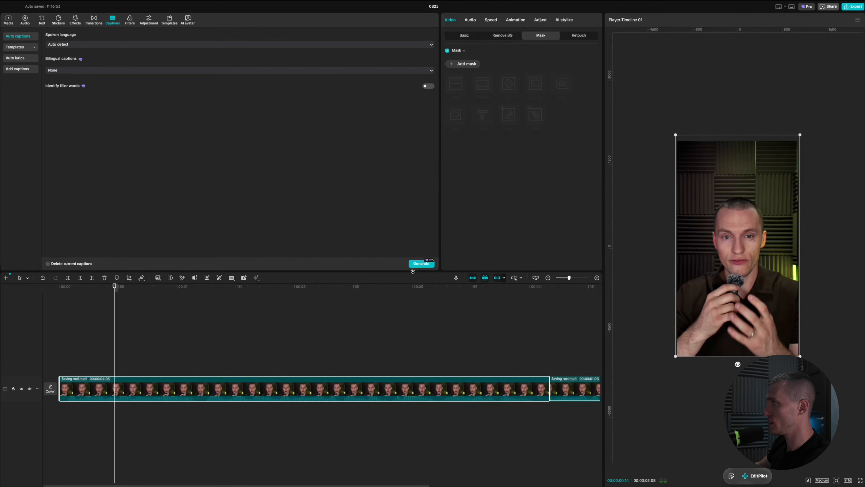
Generate auto captions with the spoken language on Auto detect, and split "if you" off the first caption.
left_click(422, 264)
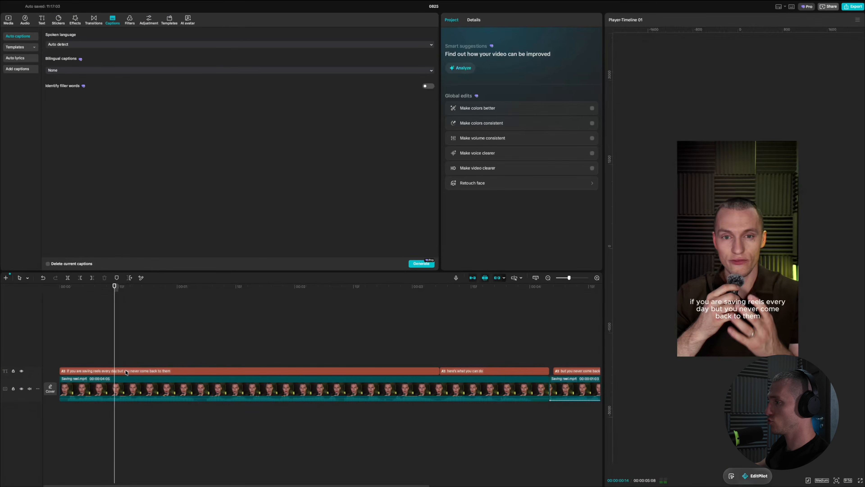
left_click(122, 372)
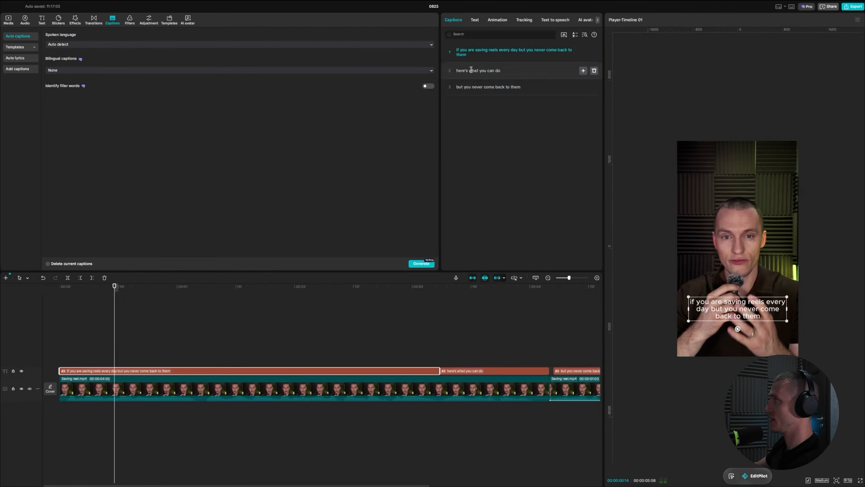
left_click(468, 50)
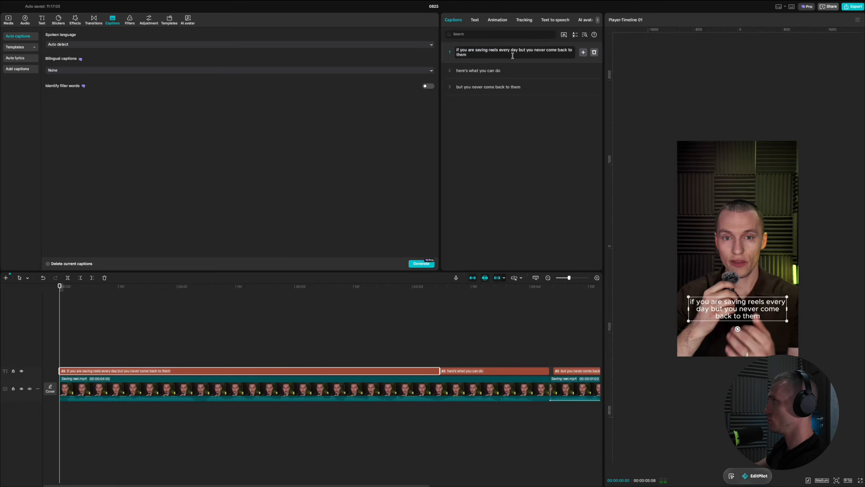
key("Return")
Split the remaining caption text up to "can do" into one-word segments, keeping "every day", "to them" and "can do" together.
left_click(464, 66)
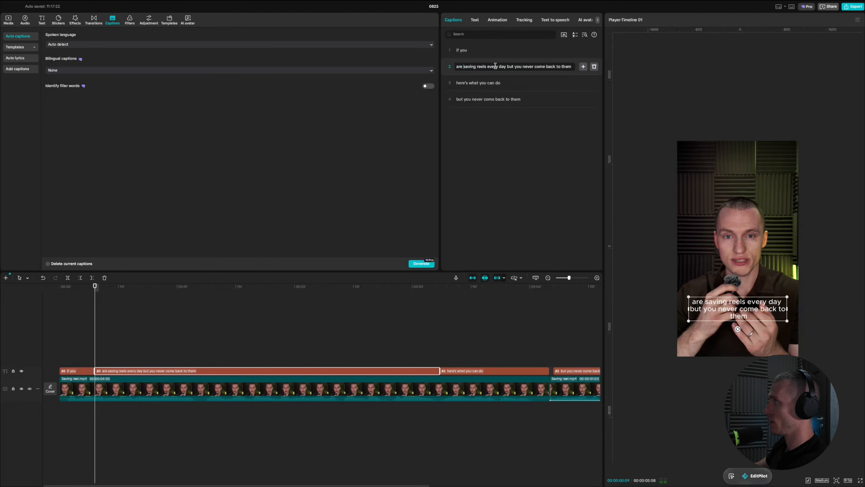
key("Return")
left_click(469, 83)
key("Return")
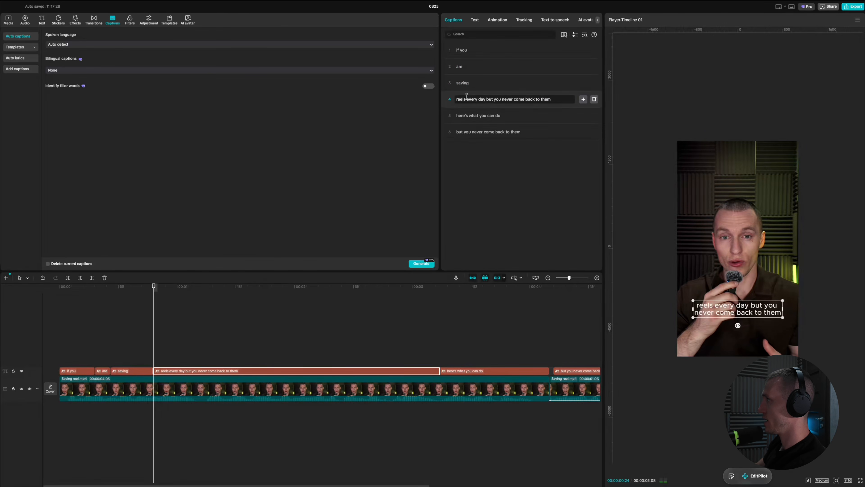
left_click(467, 99)
key("Return")
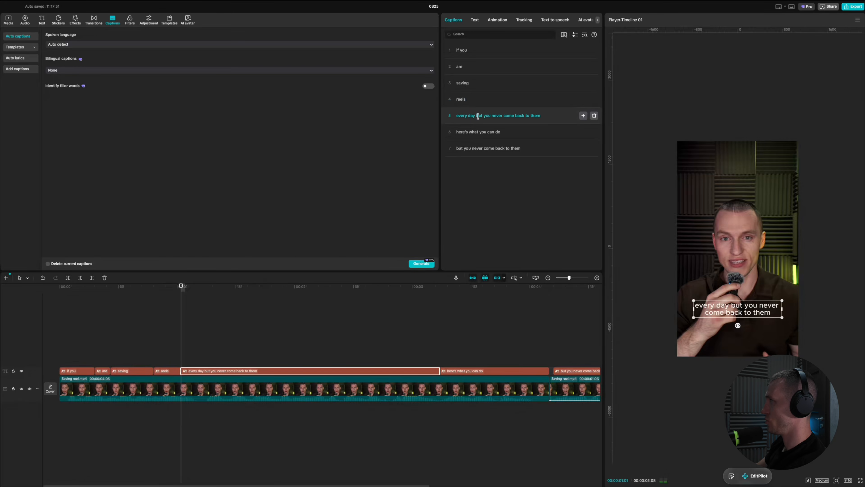
left_click(476, 115)
key("Return")
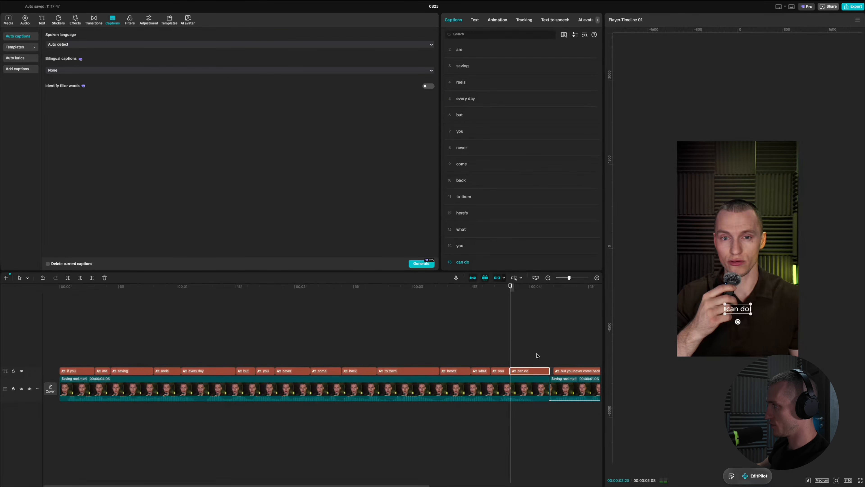
Stagger the caption segments from "are" to "can do" upward so that each one sits on its own track.
left_click_drag(537, 342, 120, 362)
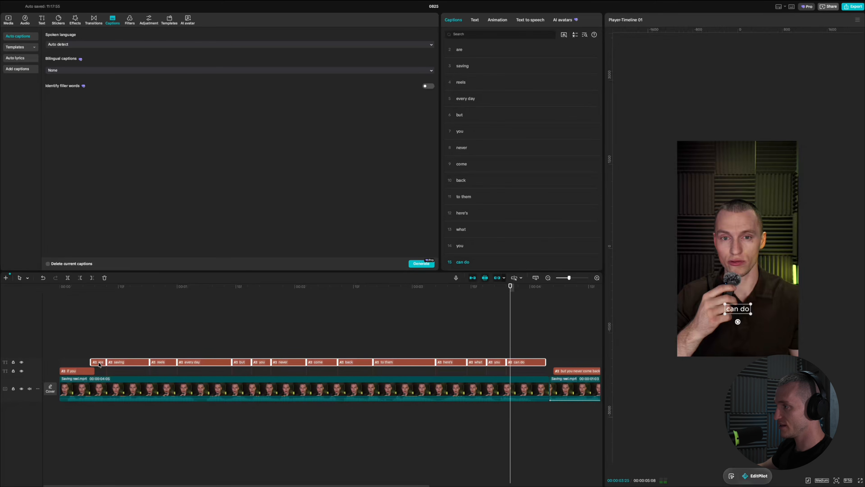
left_click(100, 364, "super")
left_click_drag(122, 364, 207, 336)
left_click(123, 355, "super")
left_click(164, 345, "super")
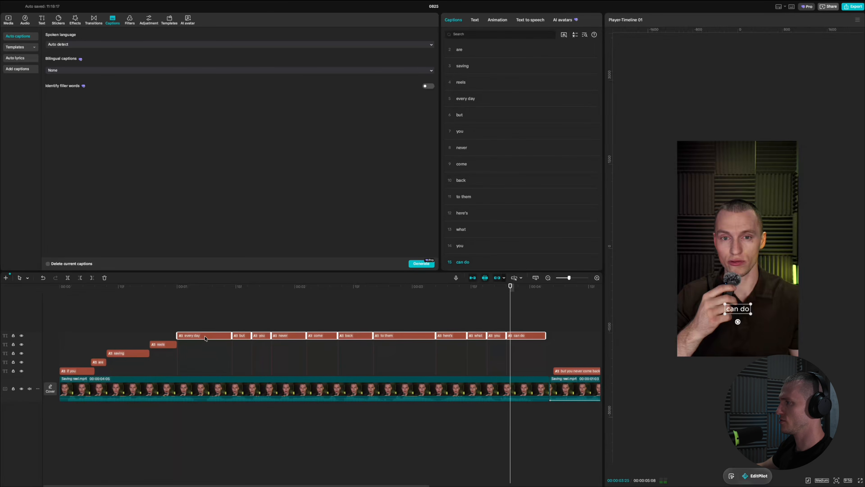
left_click(207, 335, "super")
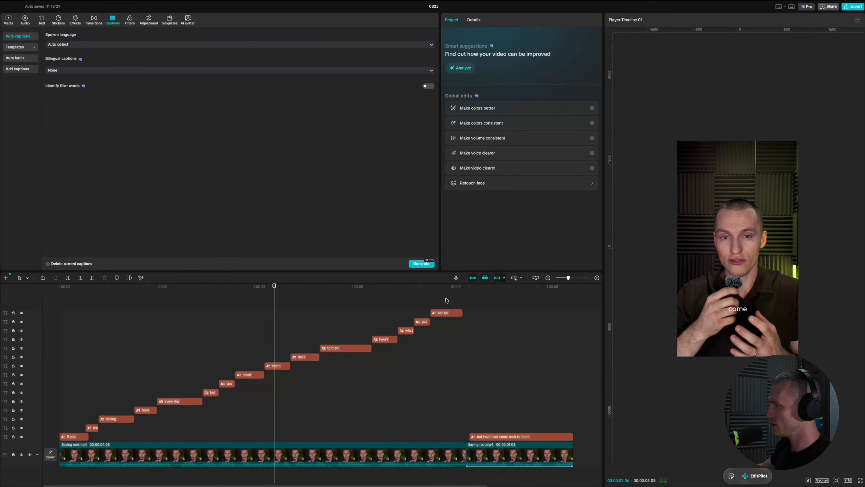
Extend the captions from "if you" to "can do" and trim off their excess at the first clip's end, 00:00:04:05.
left_click_drag(447, 300, 469, 437)
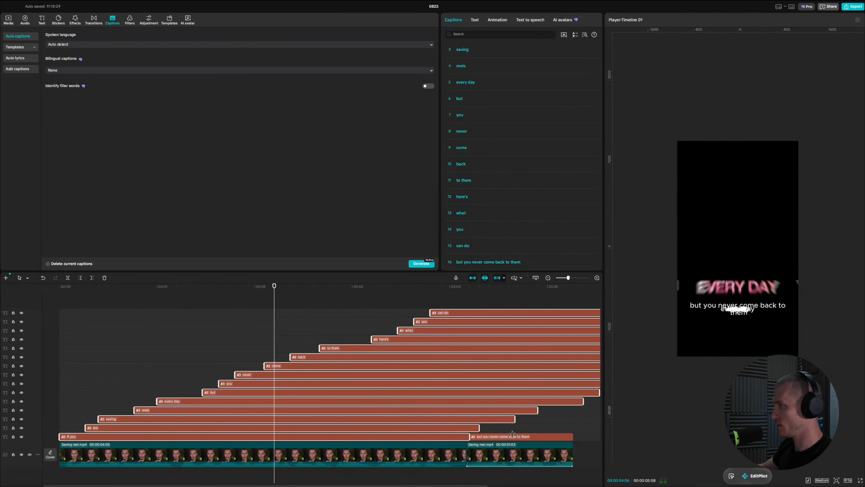
left_click_drag(273, 309, 464, 333)
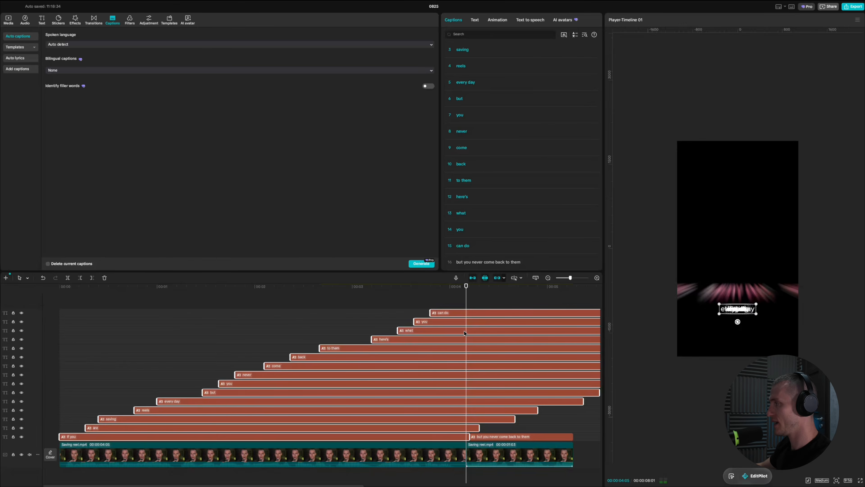
key("super+b")
left_click_drag(478, 294, 474, 430)
key("Delete")
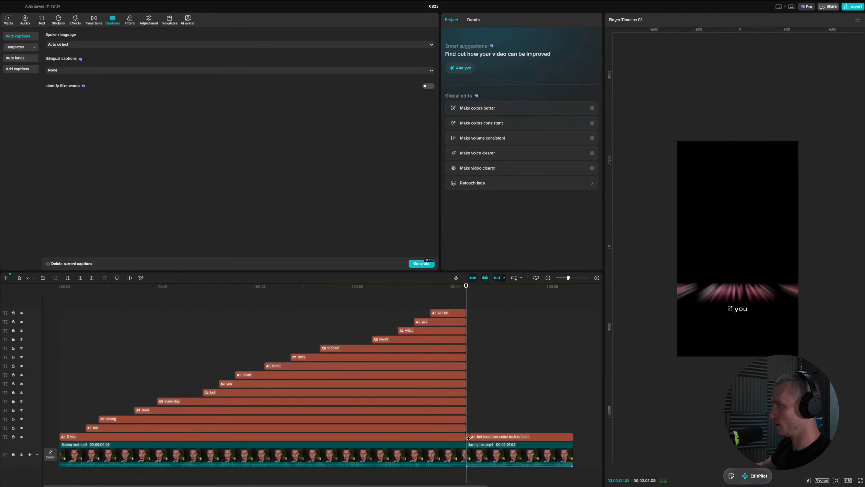
Disable all stacked captions above "if you" and set the caption font to Helvetica Neue LT Std with character spacing -1.
left_click_drag(453, 302, 428, 432)
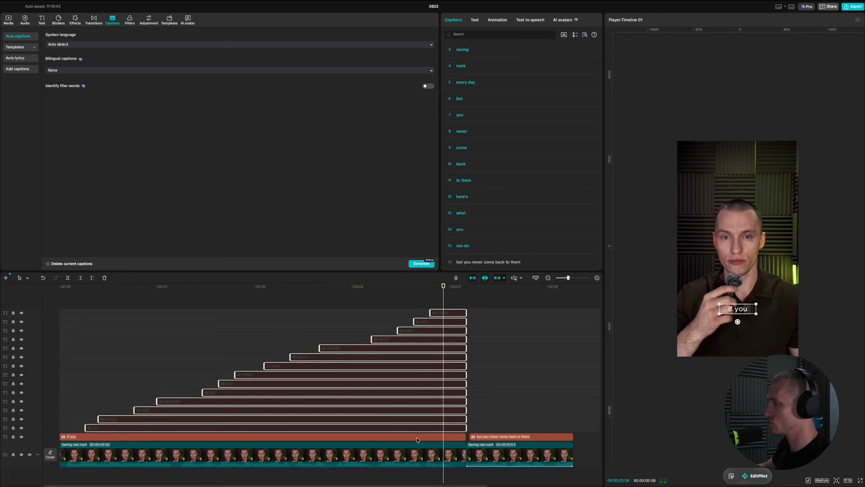
left_click(389, 435)
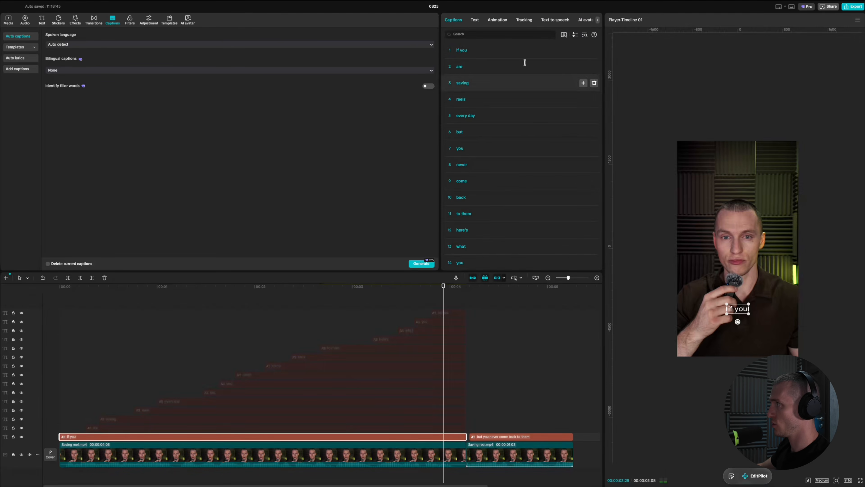
left_click(475, 19)
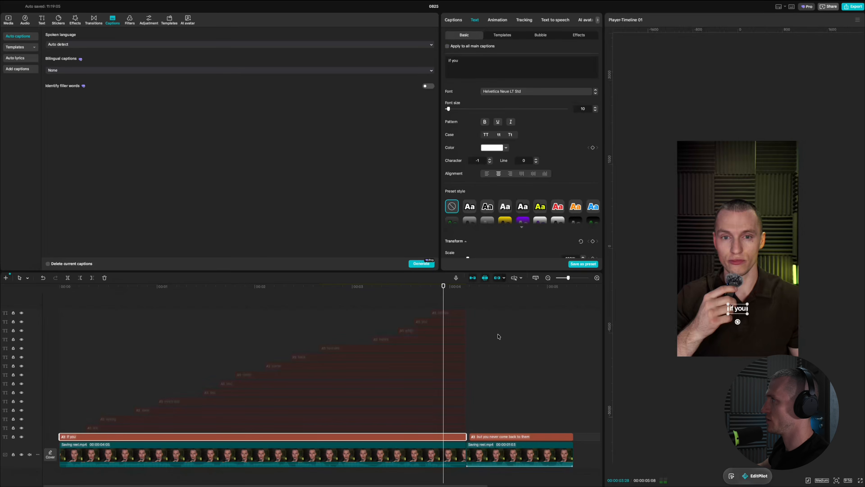
Enlarge the "if you" caption and move it up left of the frame's center, and disable the first video clip.
left_click(413, 429)
mouse_move(736, 306)
left_mouse_down()
mouse_move(702, 307)
mouse_move(736, 294)
left_mouse_up()
left_click(401, 456)
key("v")
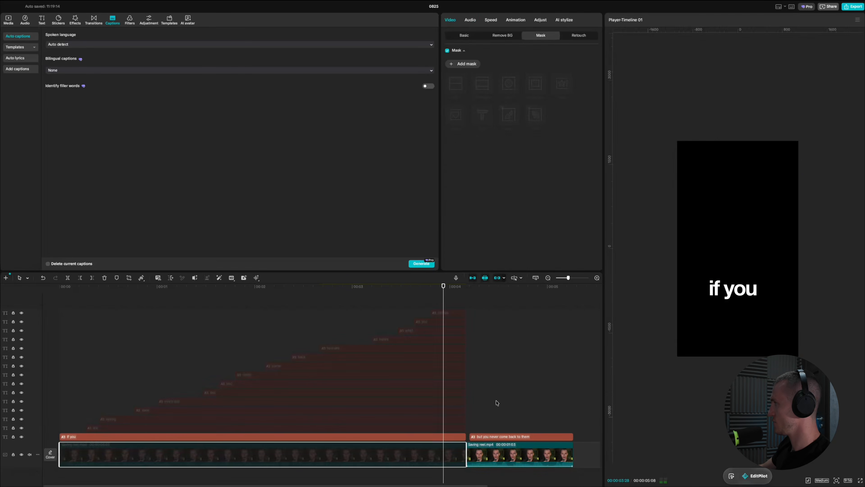
Enable the "are" caption, enlarge it and place it just below and to the right of "if you".
left_click(368, 430)
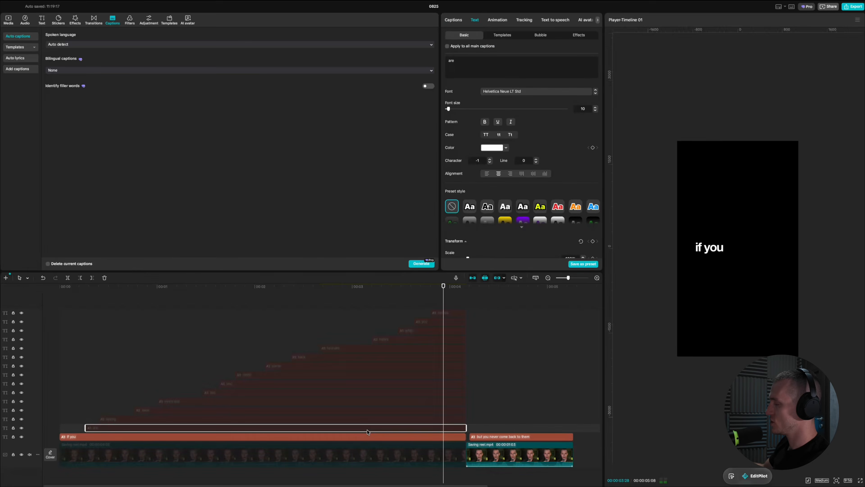
key("v")
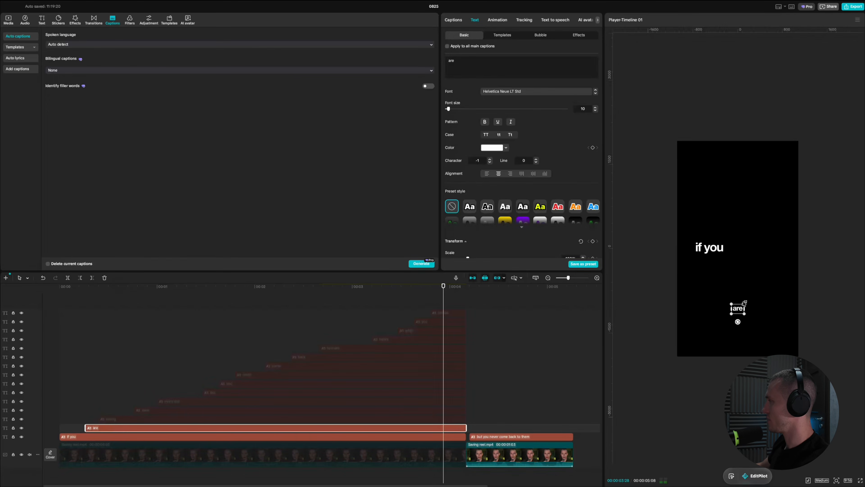
left_click_drag(745, 302, 685, 259)
scroll(712, 262, "up", 3)
scroll(703, 259, "up", 3)
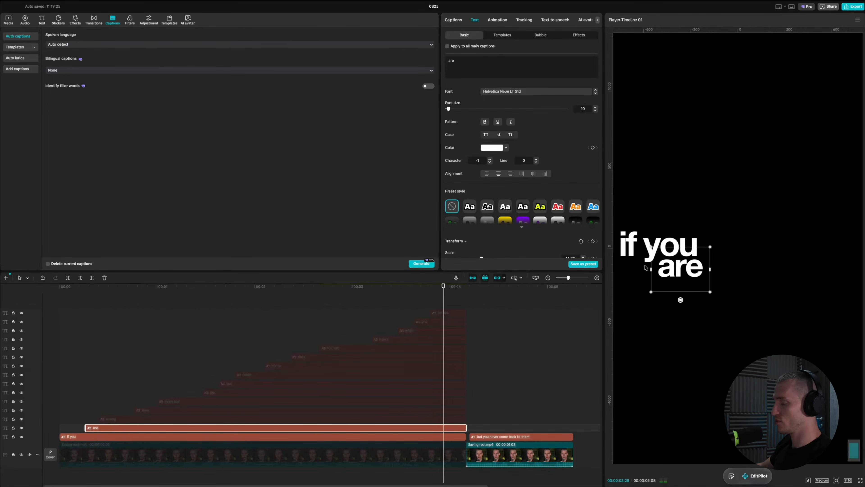
scroll(647, 276, "down", 1)
scroll(648, 277, "left", 2)
Enable the "saving" caption, place it enlarged just below "are" and color it golden yellow.
left_click_drag(776, 391, 743, 280)
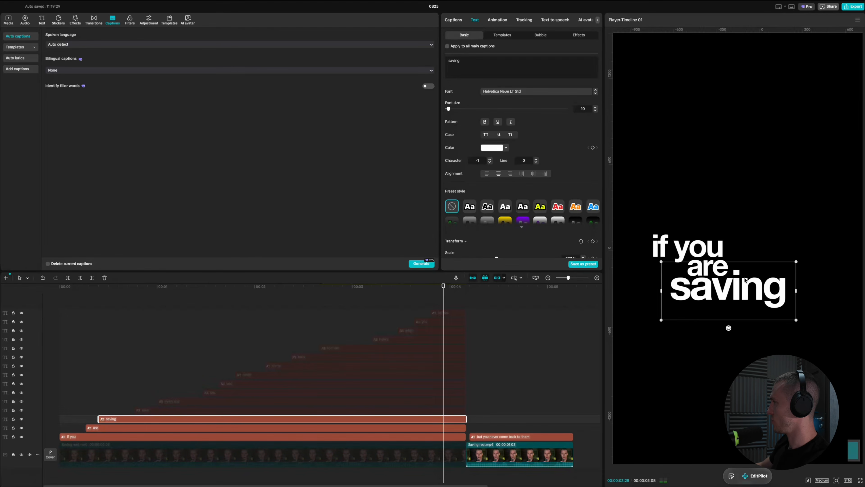
left_click(500, 149)
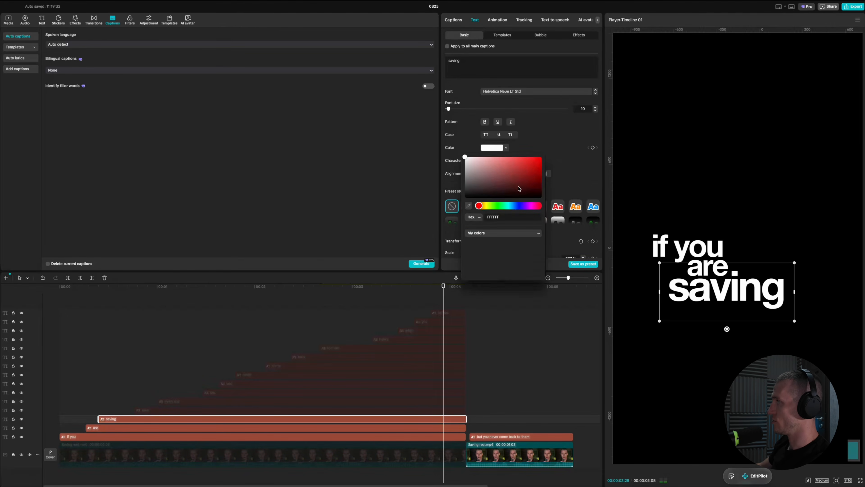
left_click_drag(477, 206, 487, 207)
left_click_drag(521, 181, 679, 60)
Enable the "reels" and "every day" captions, placing "reels" just below "saving" and an enlarged "every day" directly beneath it.
left_click(205, 409)
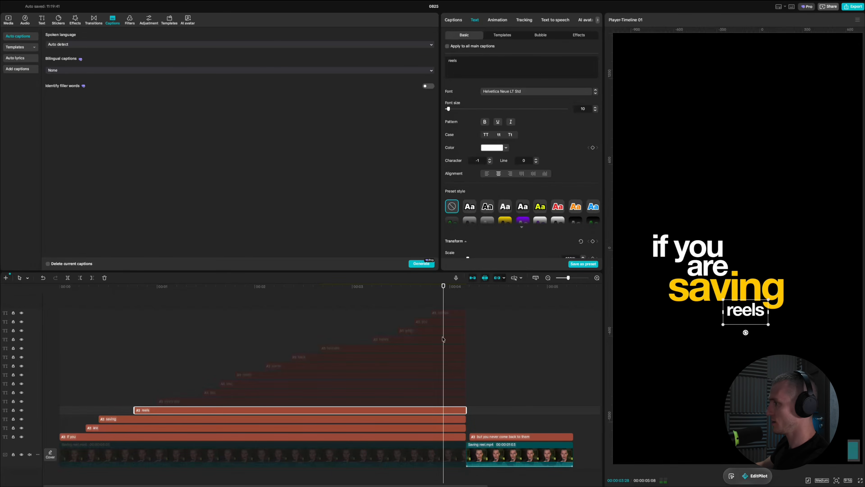
left_click(341, 401)
key("v")
left_click_drag(801, 392, 836, 380)
left_click_drag(764, 409, 745, 334)
left_click_drag(818, 306, 813, 308)
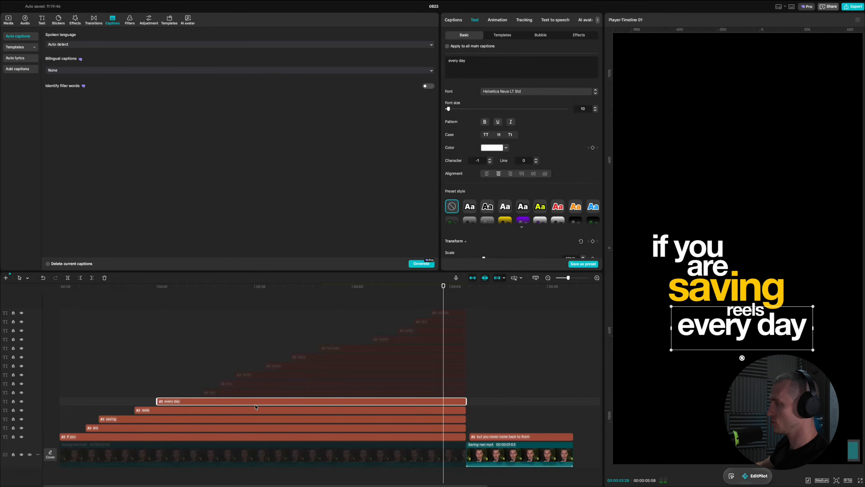
Apply the Zoom In entrance animation to the five captions from "if you" to "every day".
left_click_drag(182, 377, 173, 438)
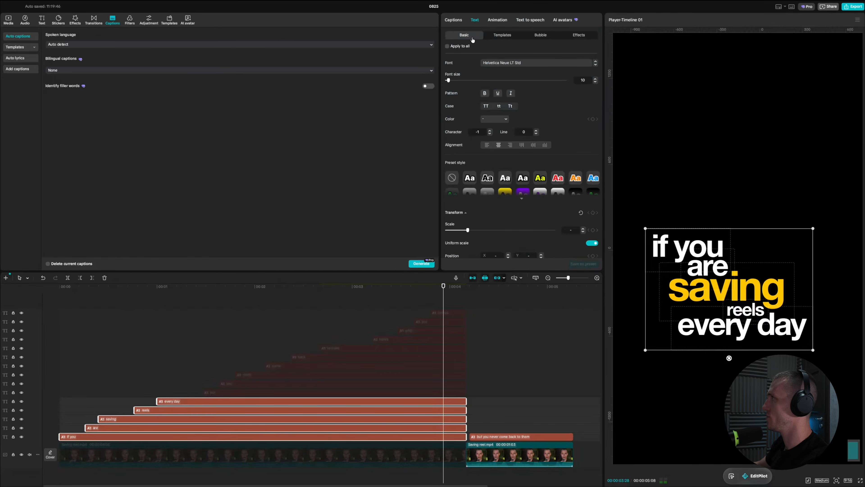
left_click(489, 21)
left_click(584, 175)
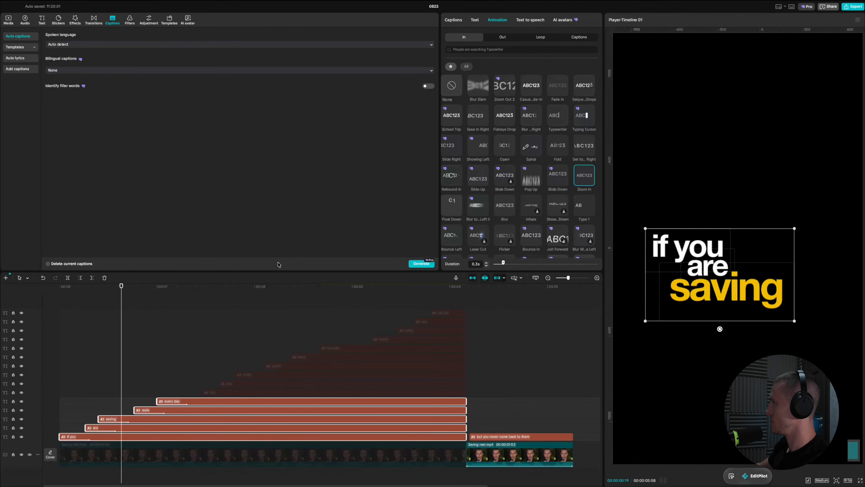
Combine the five captions from "if you" to "every day" into a compound clip and disable it.
left_click(288, 341)
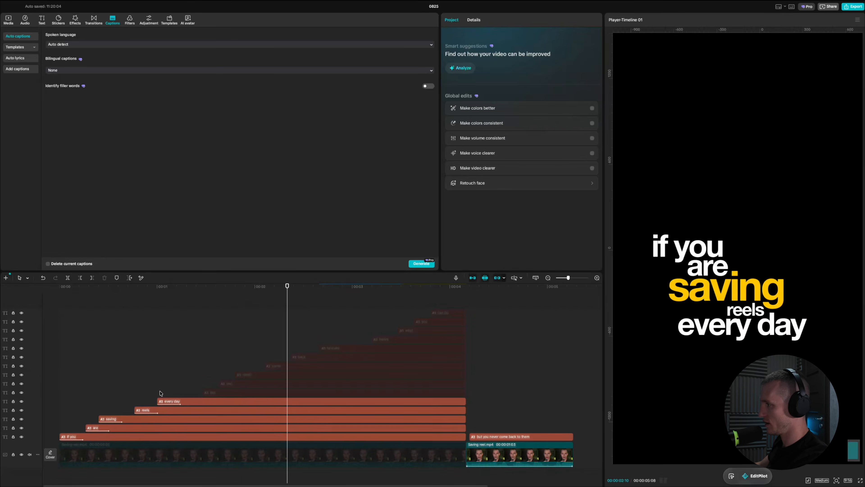
left_click_drag(162, 379, 209, 436)
key("alt+g")
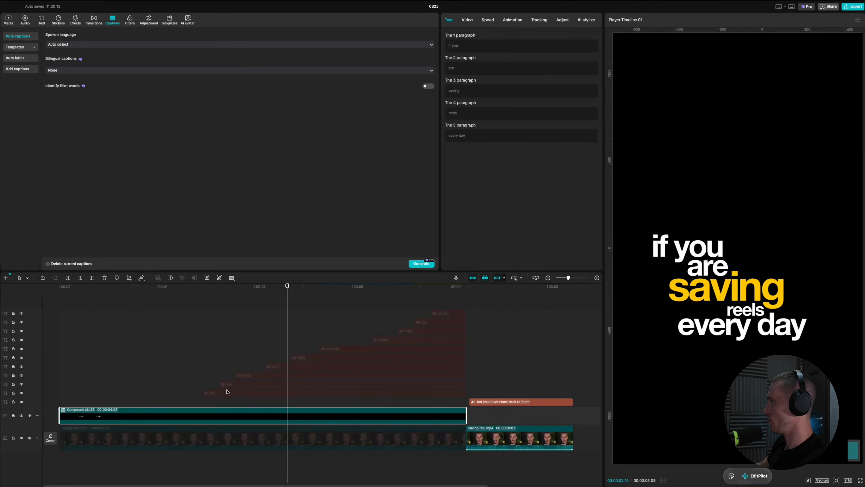
left_click(268, 357)
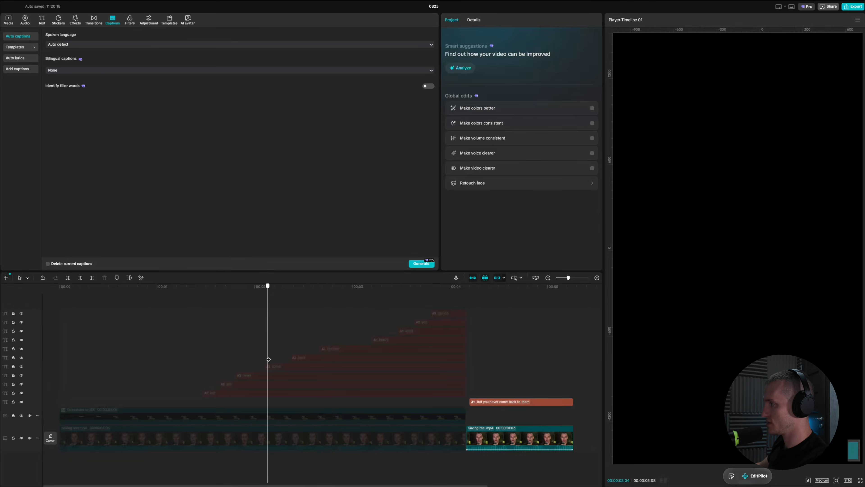
Enable and stack the captions "but you never come back to them" at varied sizes, coloring "never" and "to them" golden yellow.
left_click_drag(281, 346, 266, 401)
left_click(272, 394)
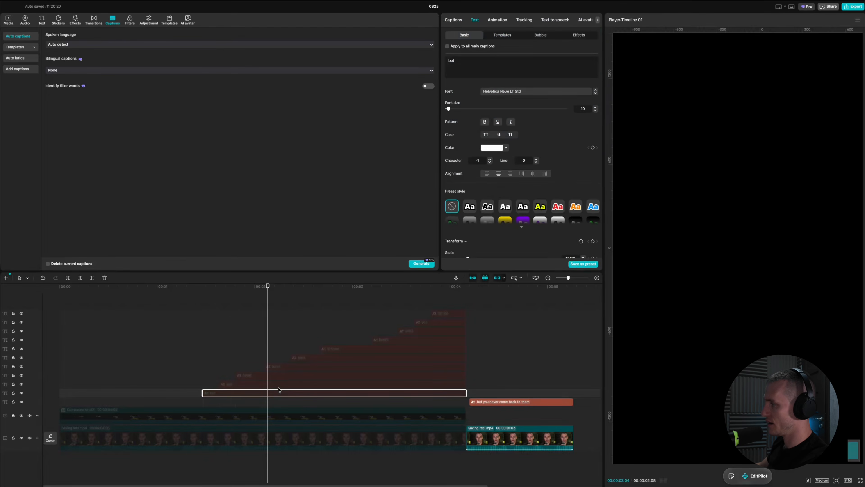
left_click(332, 351)
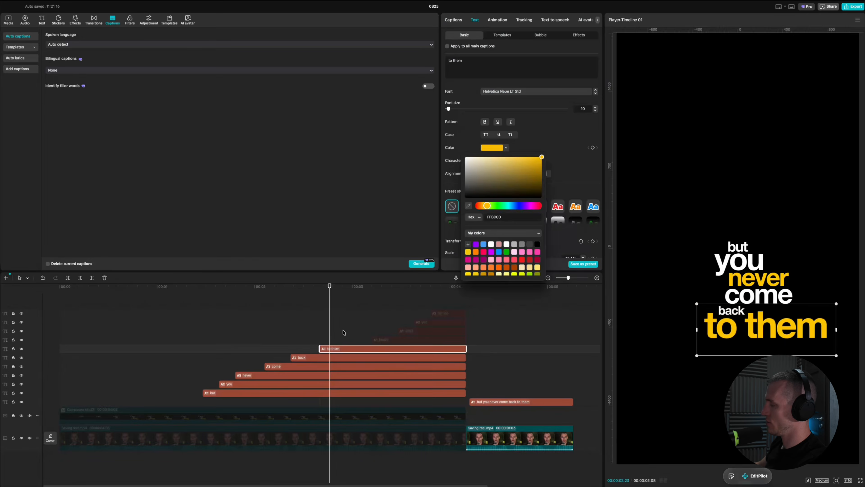
left_click(343, 332)
Apply the Zoom In entrance animation with a 0.3 s duration to the six captions from "but" to "to them".
left_click_drag(344, 332, 330, 397)
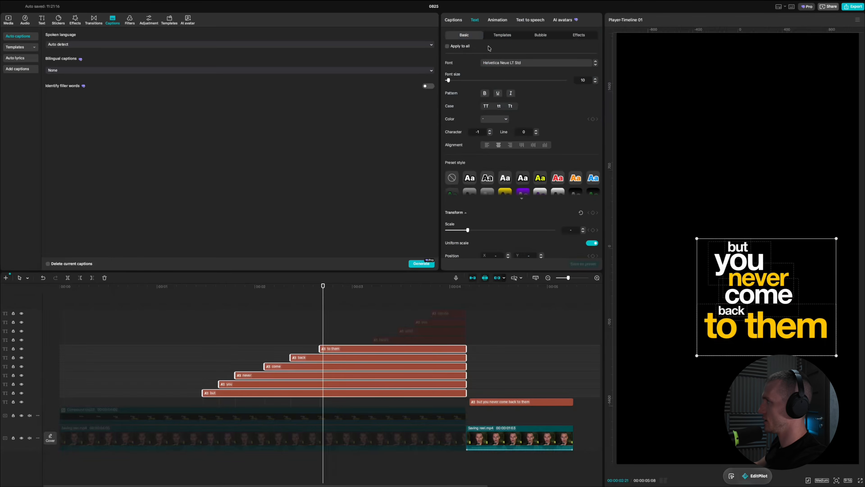
left_click(498, 20)
left_click(584, 175)
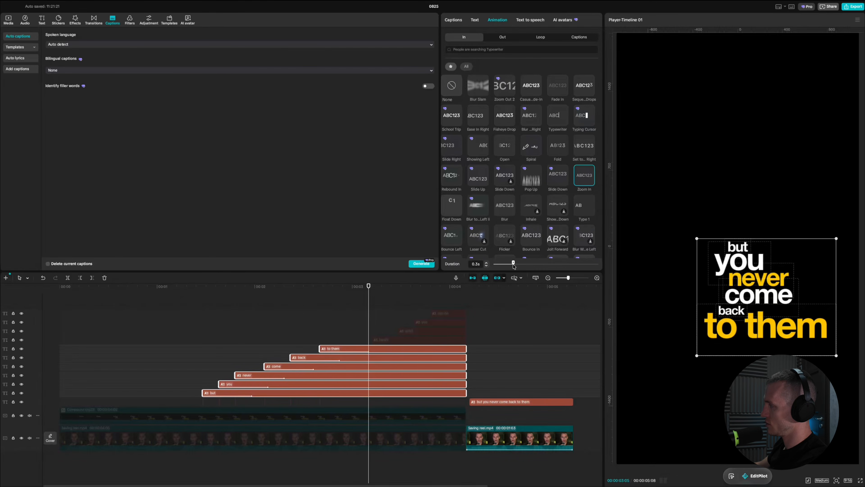
Combine the six captions from "but" to "to them" into a compound clip.
right_click(346, 395)
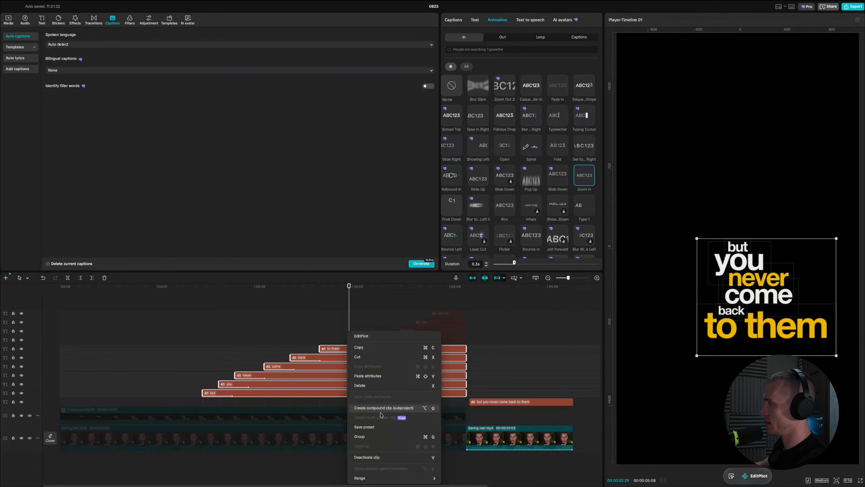
left_click(388, 404)
left_click(443, 300)
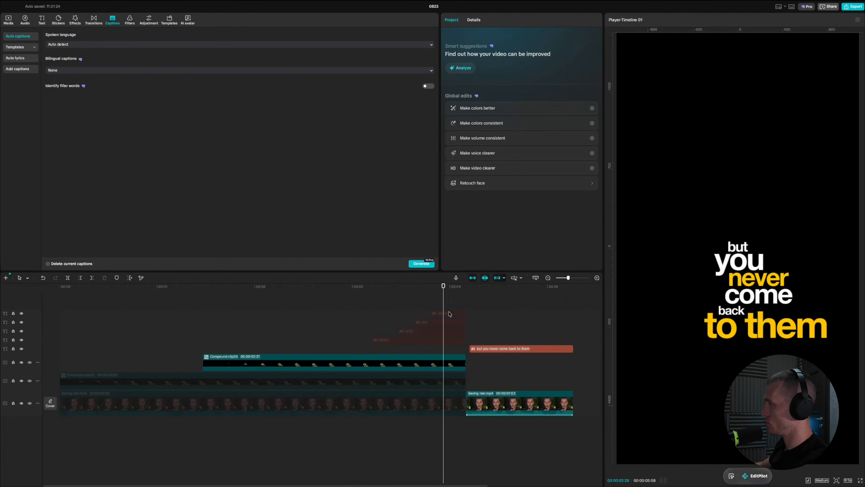
Disable the second compound clip, then enable and stack the captions "here's", "what", "you" and "can do" at varied sizes near the frame's center.
left_click(436, 339)
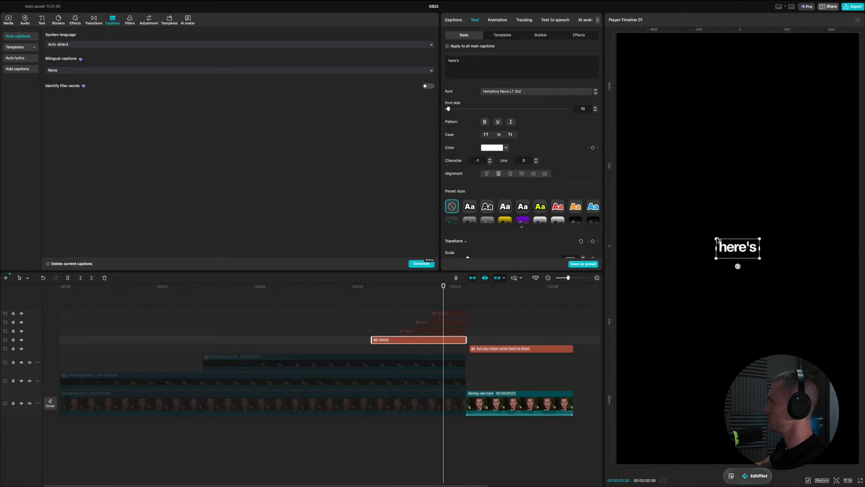
left_click_drag(716, 239, 696, 230)
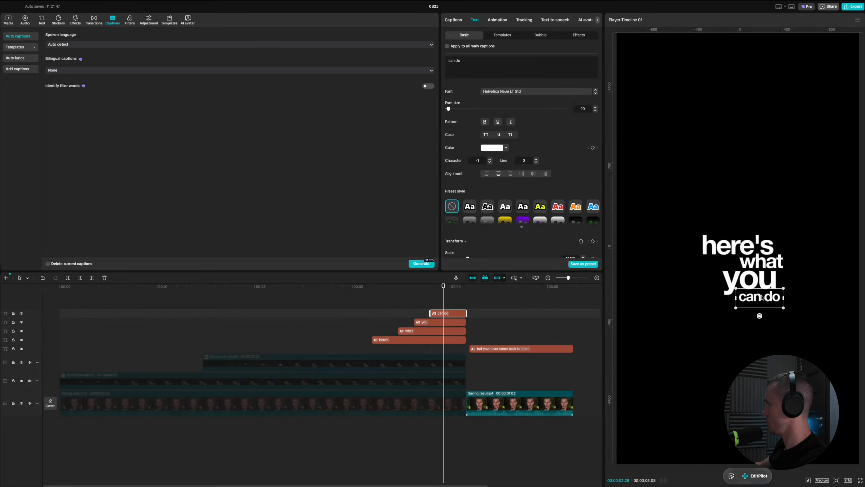
left_click(759, 299)
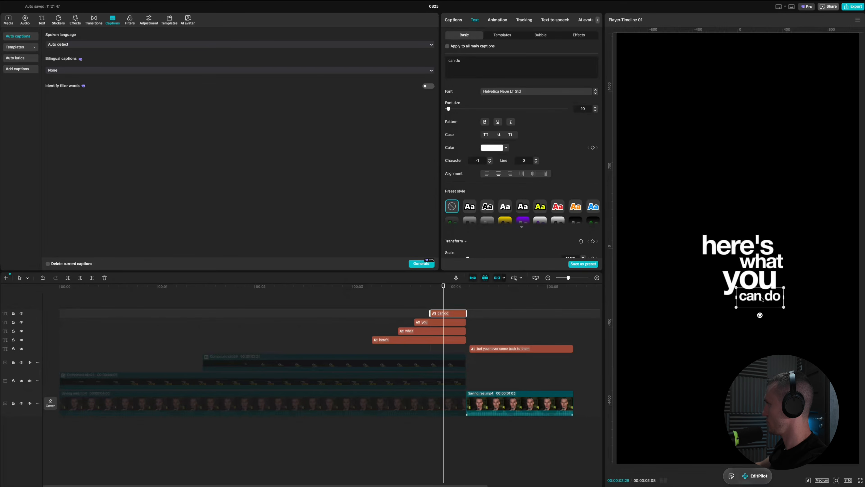
Color the "you" caption between "what" and "can do" golden yellow, FFB600.
left_click(451, 322)
left_click(492, 148)
left_click(468, 252)
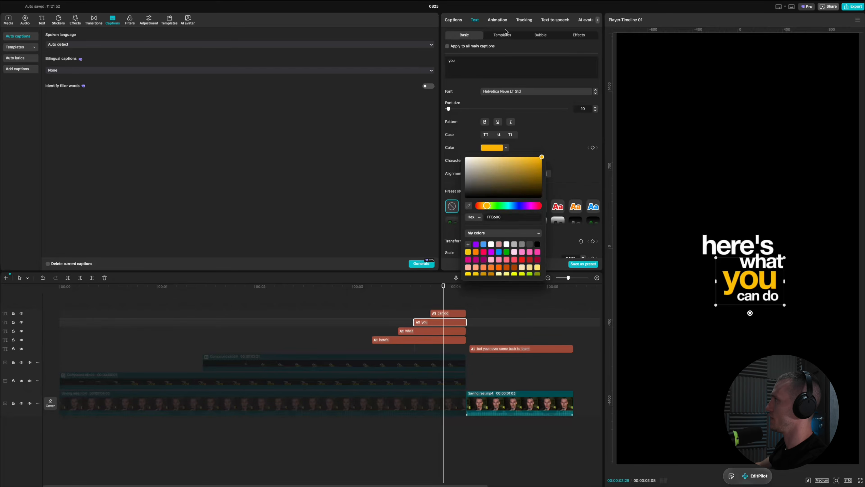
Apply the Zoom In entrance animation to the four captions from "here's" to "can do" and adjust its duration.
left_click(499, 20)
left_click_drag(466, 301, 451, 337)
left_click(497, 20)
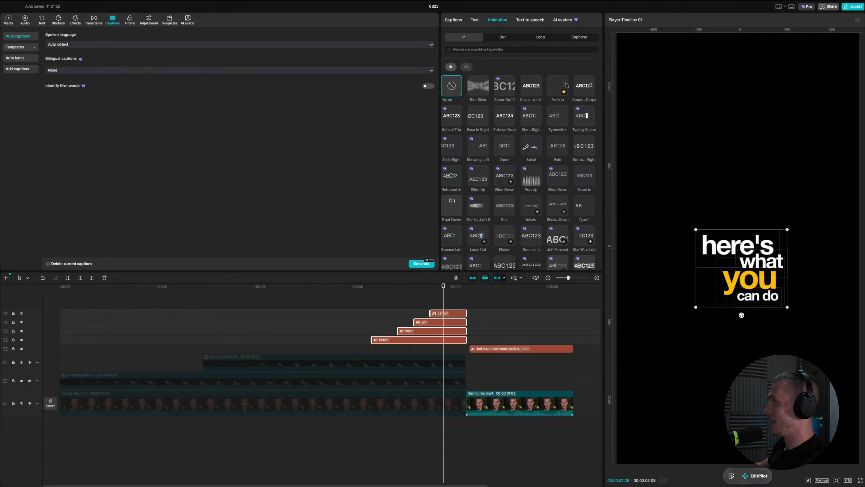
left_click(585, 175)
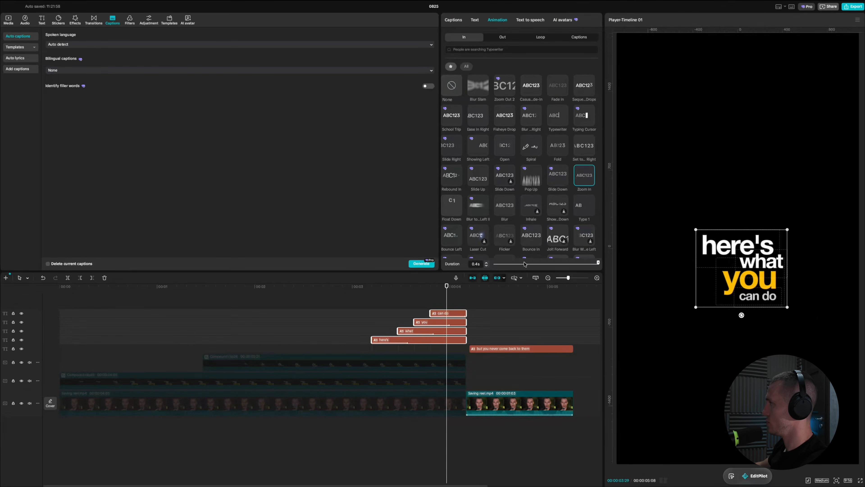
left_click_drag(516, 264, 550, 264)
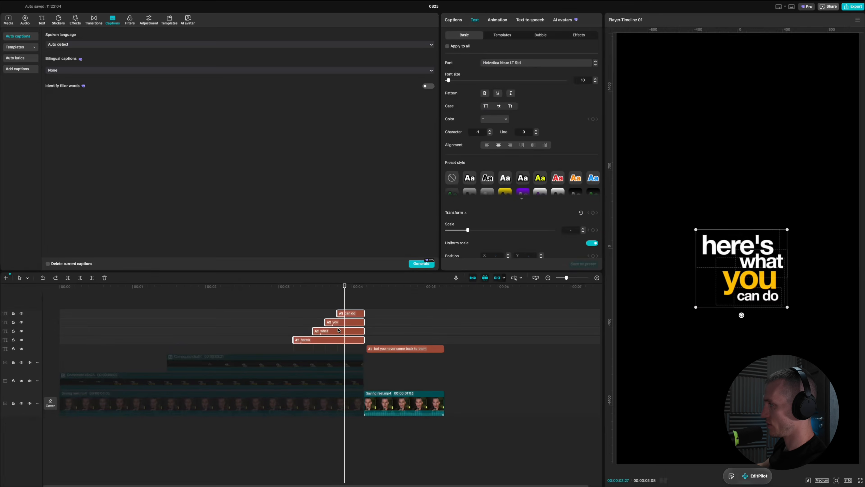
Combine the four captions from "here's" to "can do" into a compound clip, and keep only the "if you are saving reels every day" compound enabled.
right_click(340, 329)
left_click(374, 405)
left_click_drag(242, 329, 268, 369)
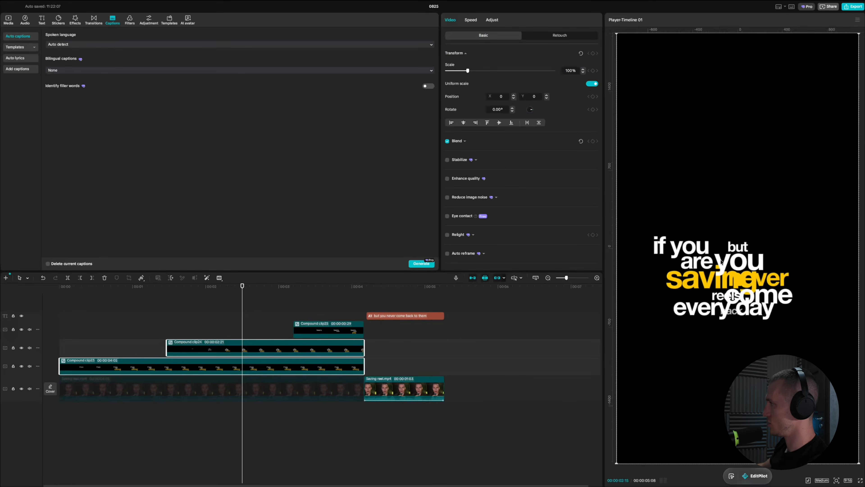
left_click(283, 358)
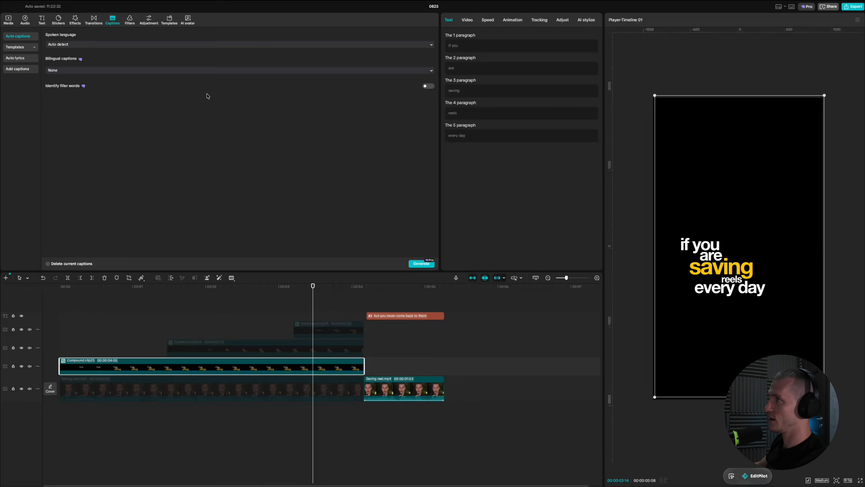
Add the Player 3 video effect at the timeline's start and extend it to the end of the first caption compound clip.
left_click(76, 22)
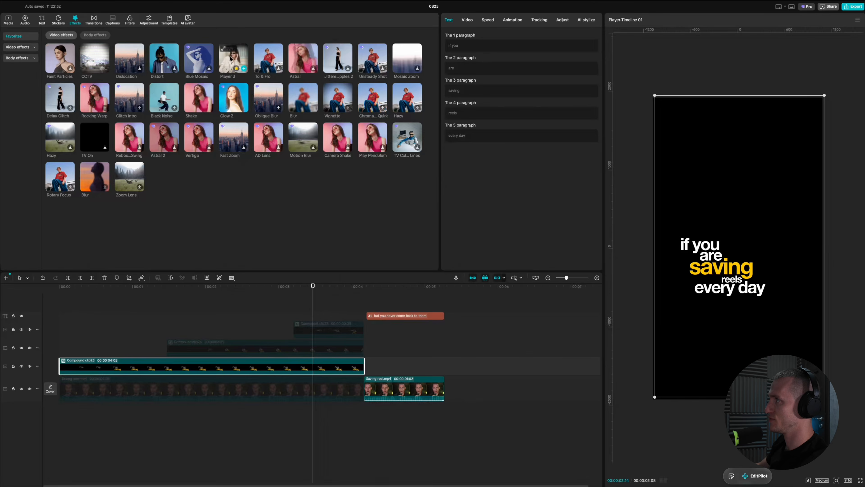
left_click_drag(234, 58, 61, 312)
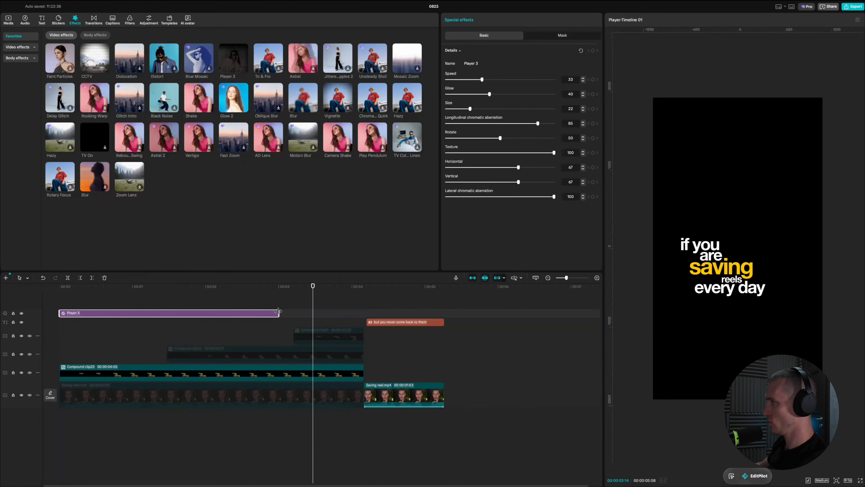
left_click_drag(278, 310, 363, 311)
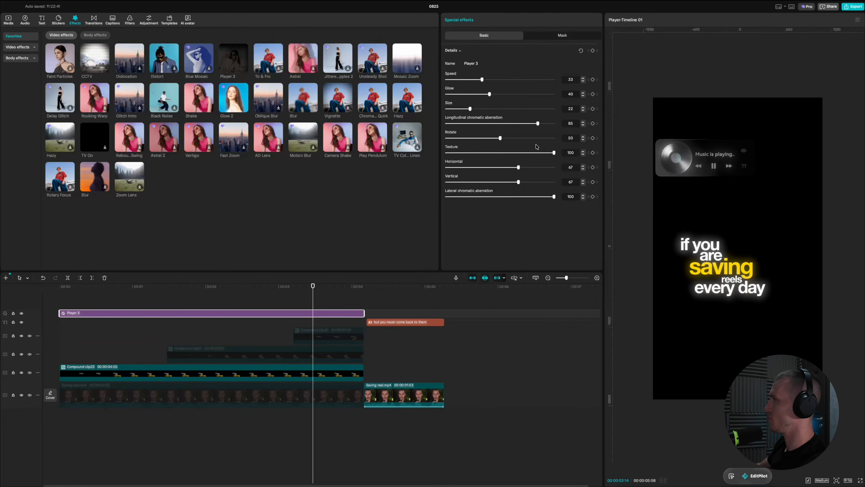
Set the Player 3 effect's Texture to 0, Glow to 36 and Rotate to 89.
left_click_drag(554, 153, 210, 149)
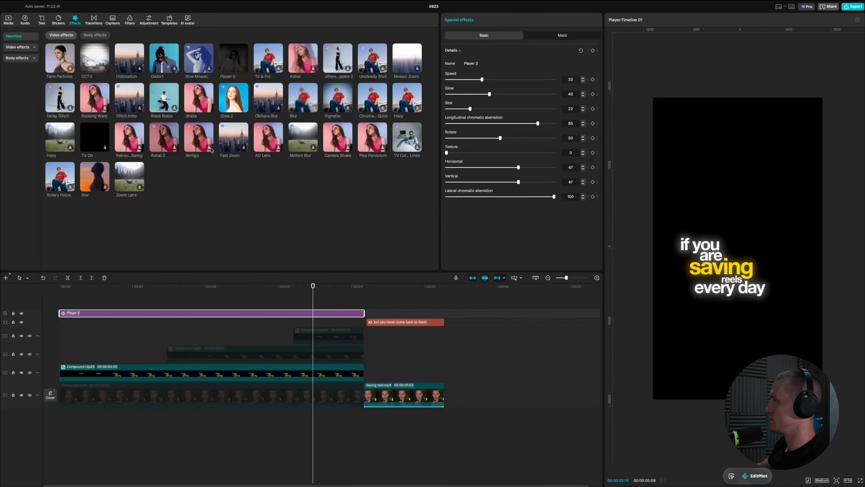
mouse_move(473, 95)
left_mouse_down()
mouse_move(420, 98)
mouse_move(486, 97)
left_mouse_up()
left_click_drag(500, 139, 582, 143)
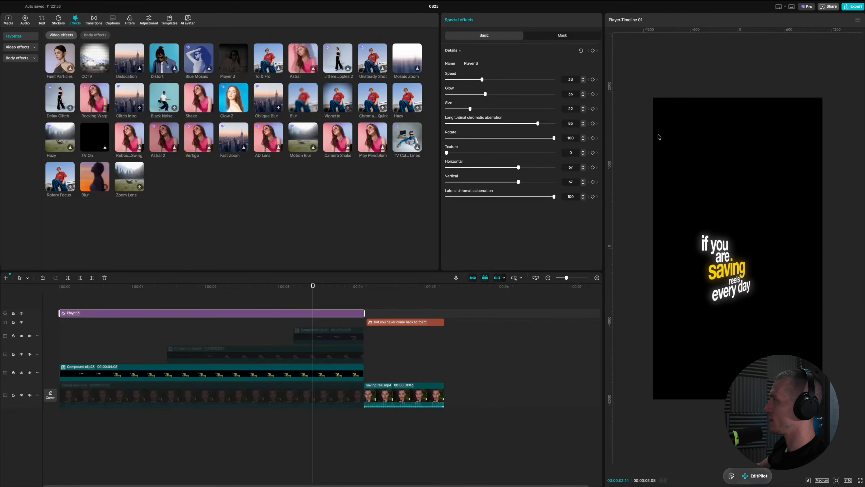
left_click_drag(488, 147, 392, 151)
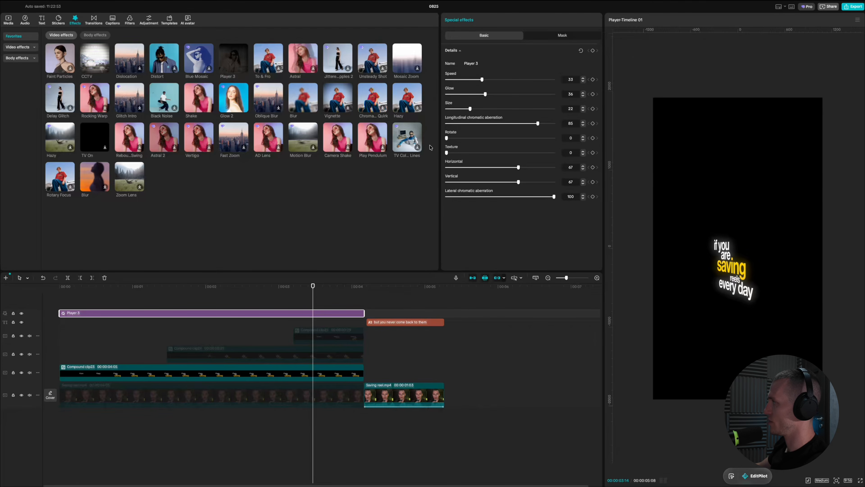
left_click_drag(447, 139, 544, 155)
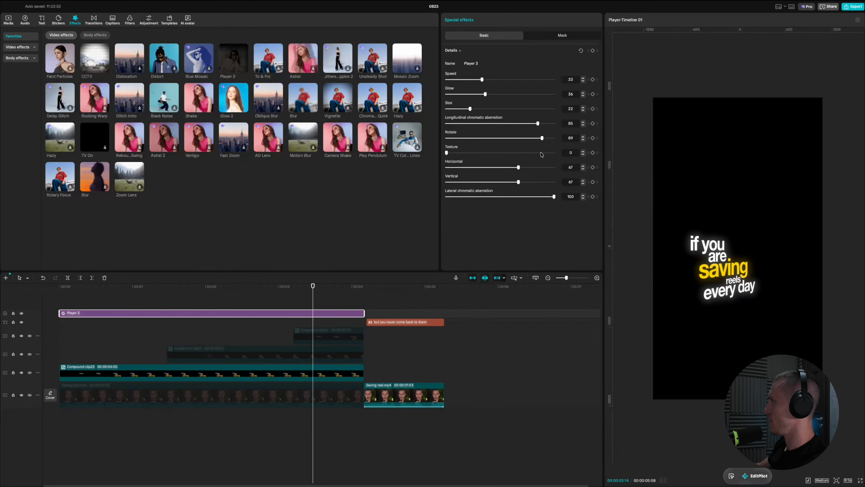
Re-enable the first video clip and check the tilted captions over the footage.
left_click(284, 395)
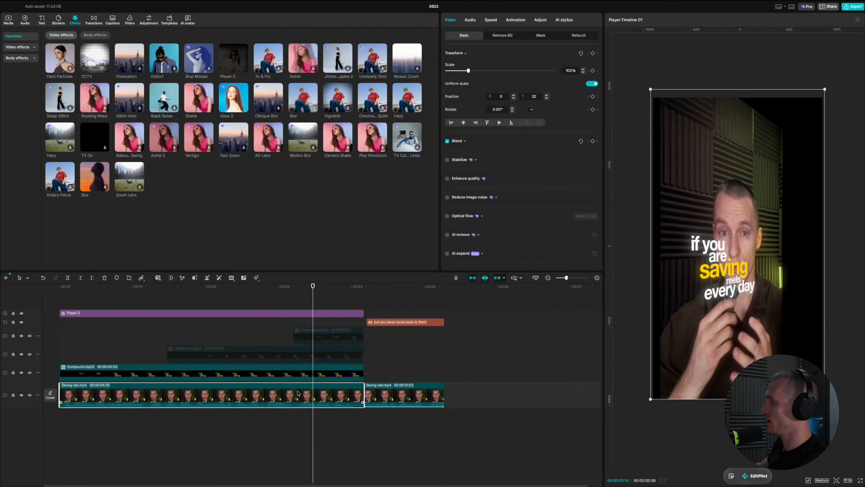
left_click(223, 338)
left_click(269, 339)
Combine the "if you are saving reels every day" caption compound and its Player 3 effect into one compound clip.
left_click(262, 375)
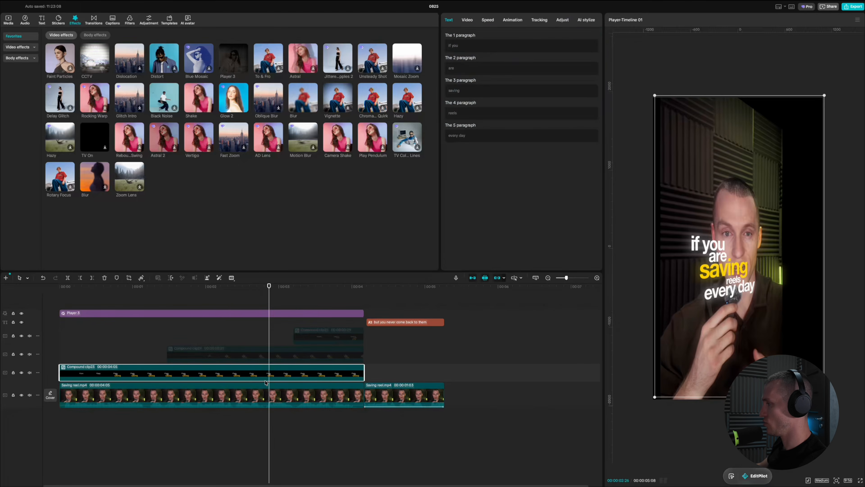
left_click(182, 315)
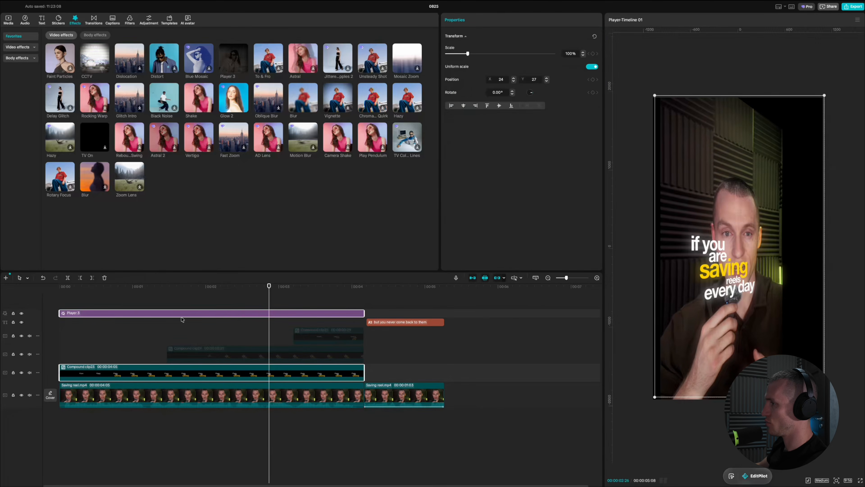
right_click(276, 377)
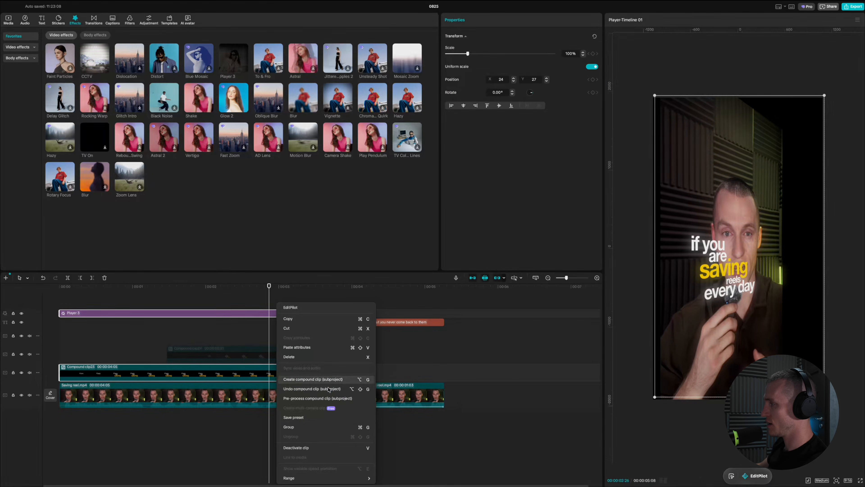
left_click(313, 380)
left_click(275, 304)
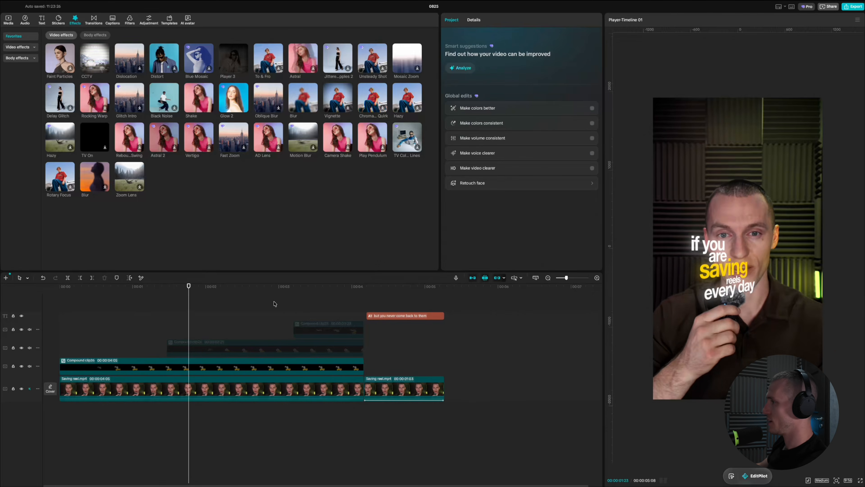
Scale the combined "if you are saving reels every day" caption to 90% and place it on the background beside the speaker's face.
left_click_drag(196, 289, 172, 313)
left_click(240, 369)
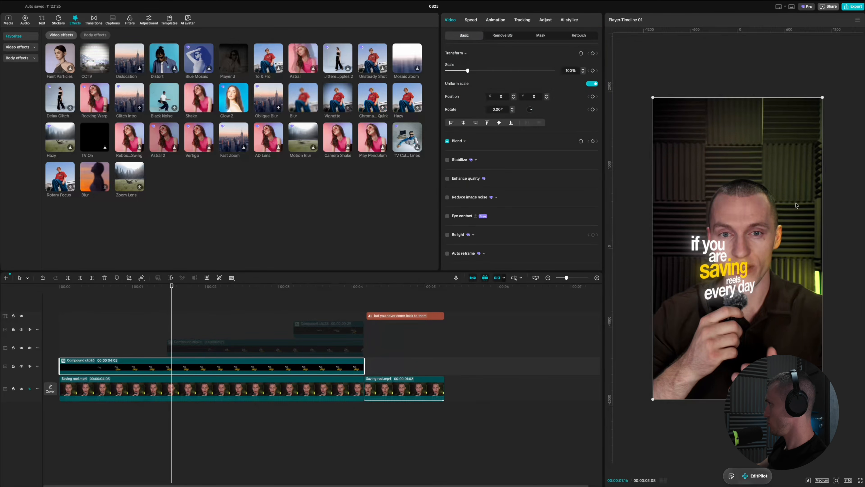
left_click_drag(656, 98, 704, 138)
left_click_drag(778, 270, 748, 282)
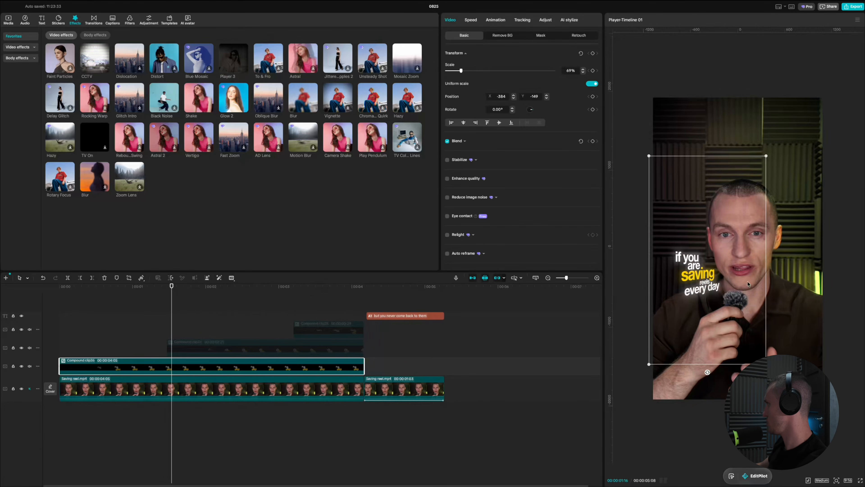
left_click_drag(708, 373, 727, 371)
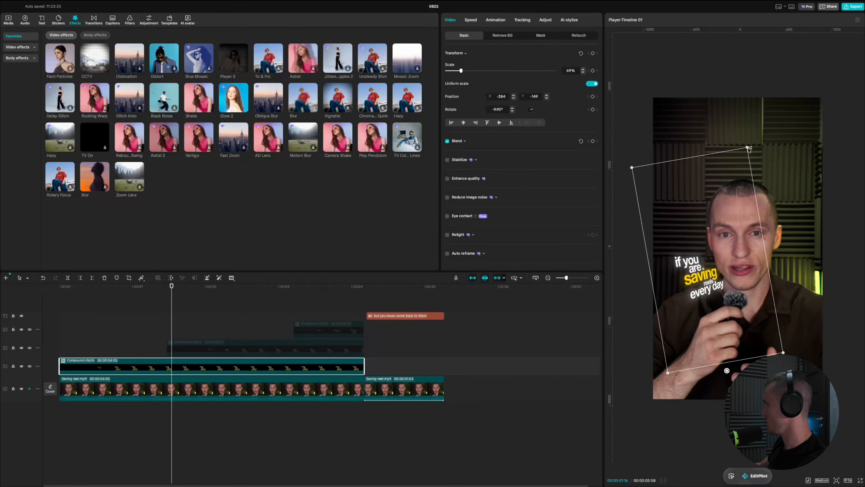
left_click_drag(748, 147, 759, 114)
left_click_drag(739, 179, 752, 181)
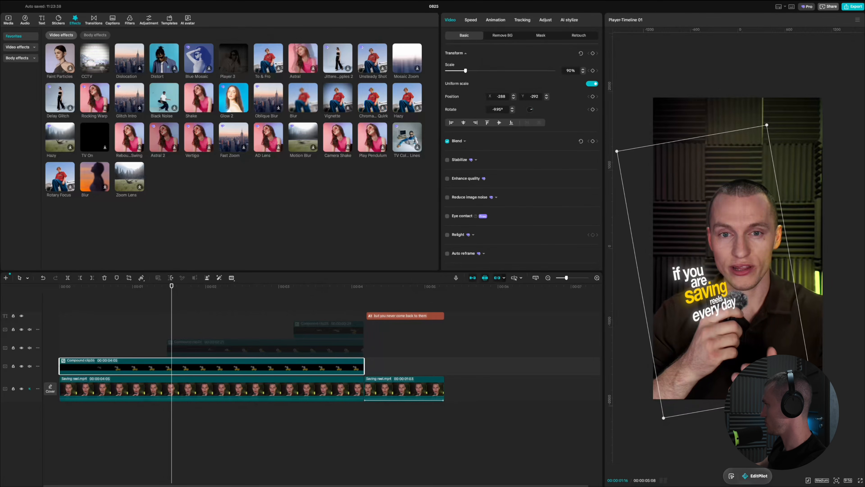
left_click(803, 218)
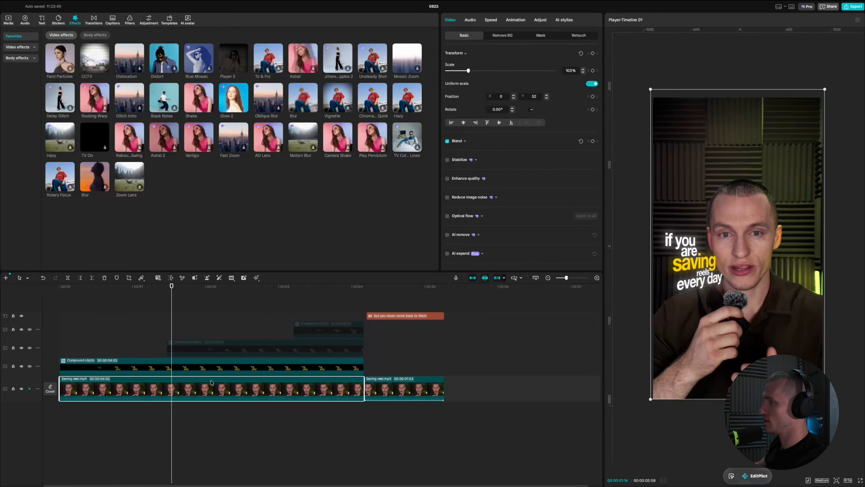
Put a copy of the first video clip on the track above, apply automatic background removal to it, and play back the layered caption.
mouse_move(145, 391)
left_mouse_down()
mouse_move(155, 366)
mouse_move(156, 381)
left_mouse_up()
left_click(154, 382)
left_click(503, 36)
left_click(447, 53)
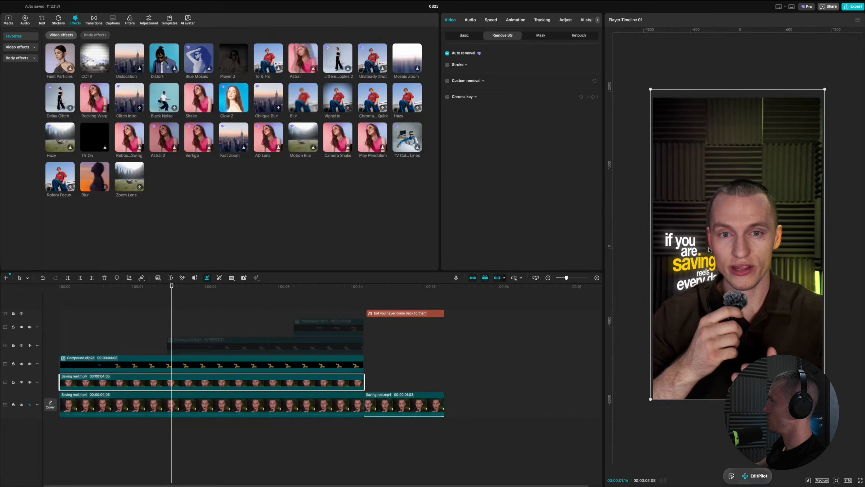
left_click(206, 322)
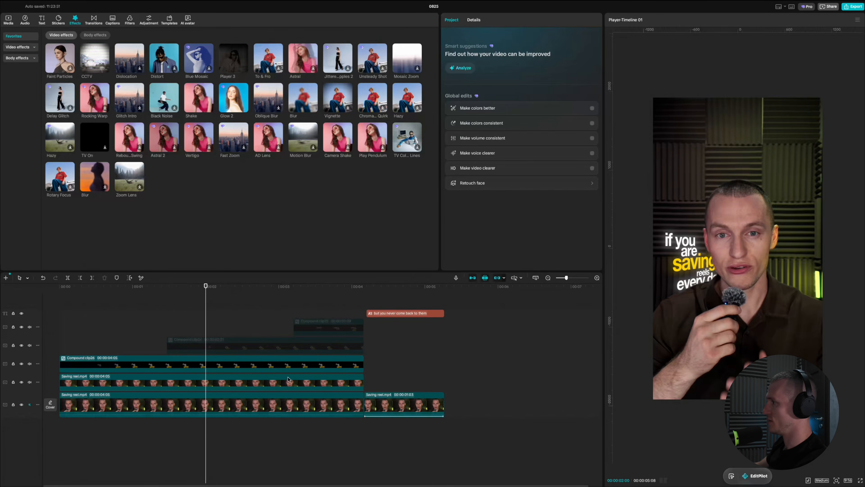
left_click(170, 317)
left_click(59, 315)
key("space")
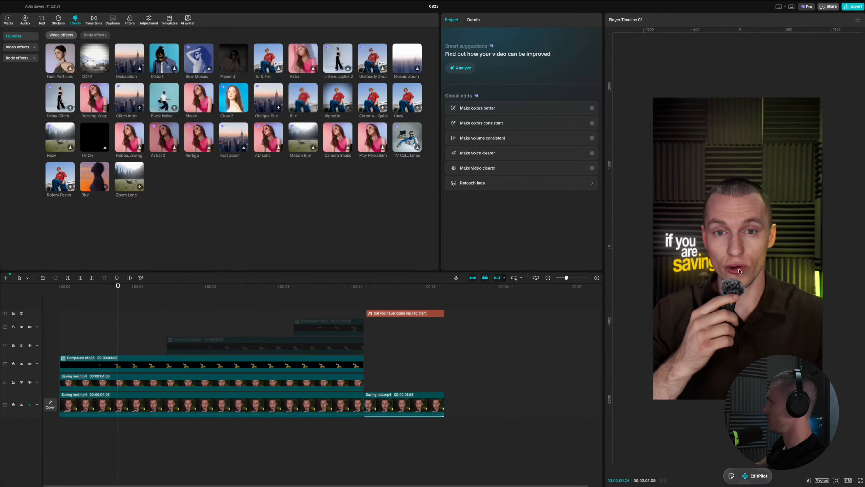
Move the "but you never come back to them" caption beside the microphone and add a Player 3 effect spanning that caption compound.
left_click(780, 308)
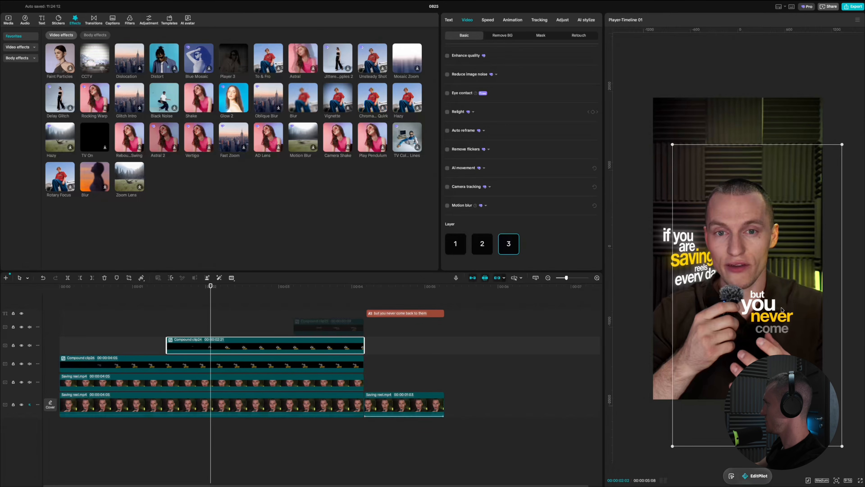
left_click_drag(807, 299, 815, 298)
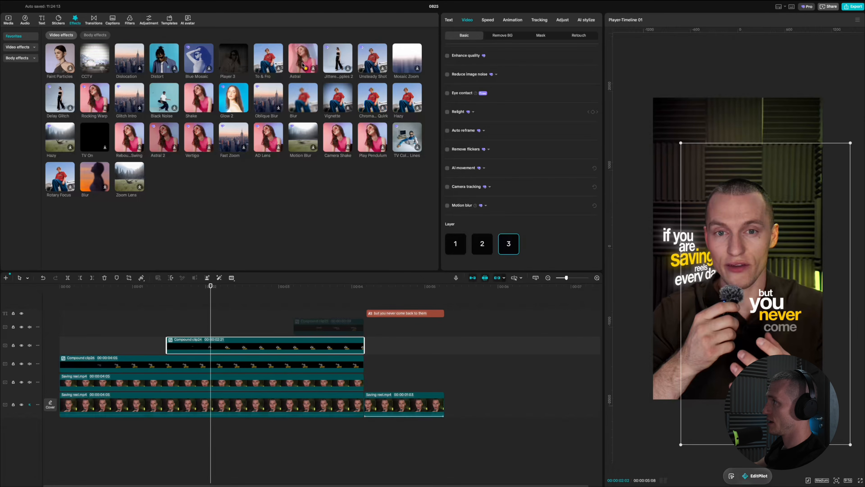
left_click(243, 65)
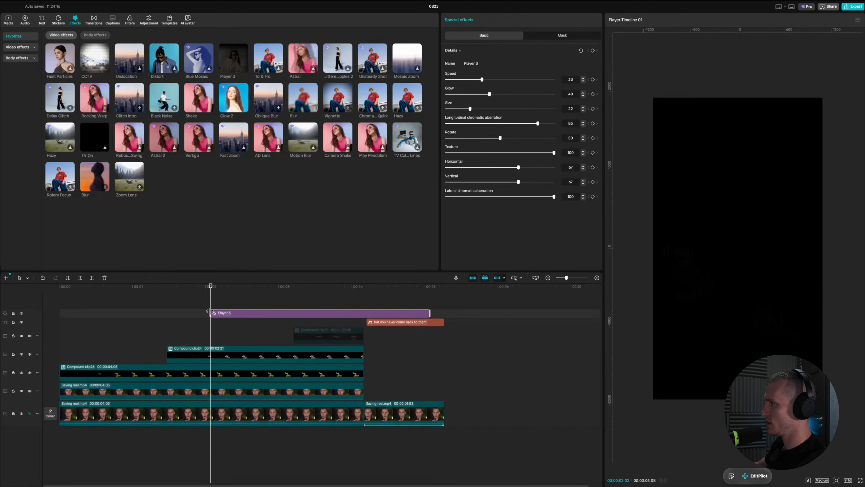
left_click_drag(208, 311, 166, 312)
Set the new Player 3 effect's Texture to 0 and lower its Rotate, with the three clips beneath the second caption disabled.
left_click_drag(494, 157, 446, 156)
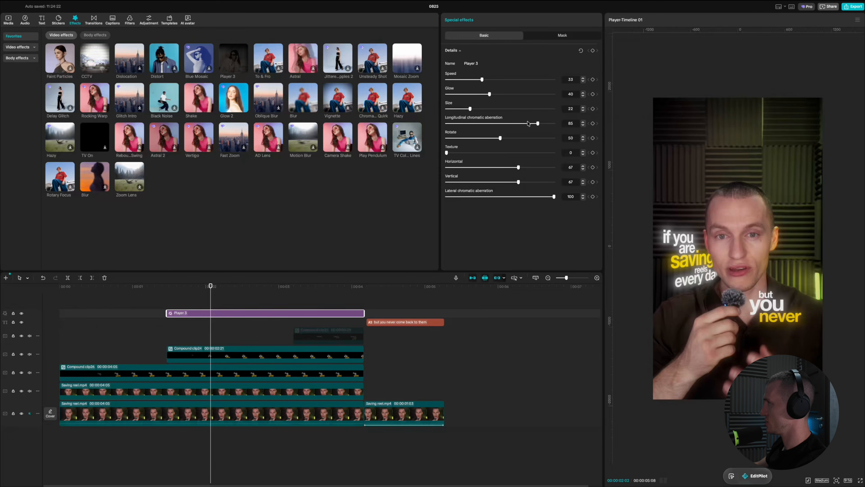
mouse_move(500, 138)
left_mouse_down()
mouse_move(542, 139)
mouse_move(452, 143)
mouse_move(489, 146)
left_mouse_up()
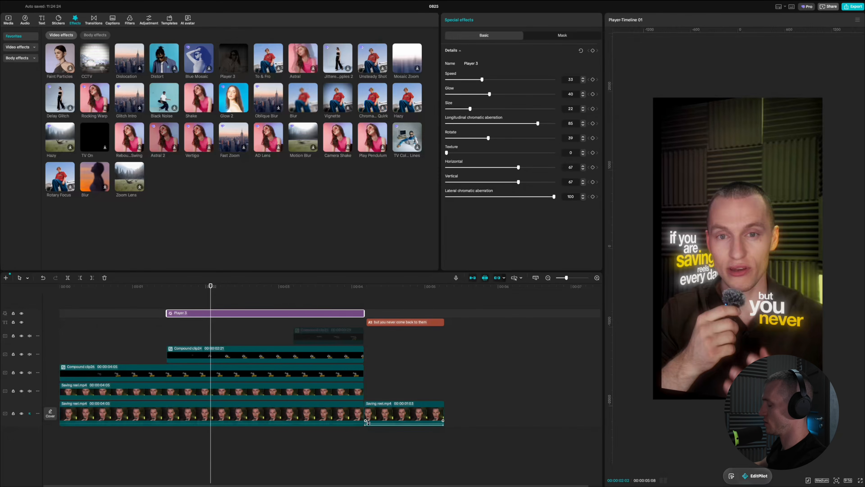
left_click_drag(298, 442, 263, 370)
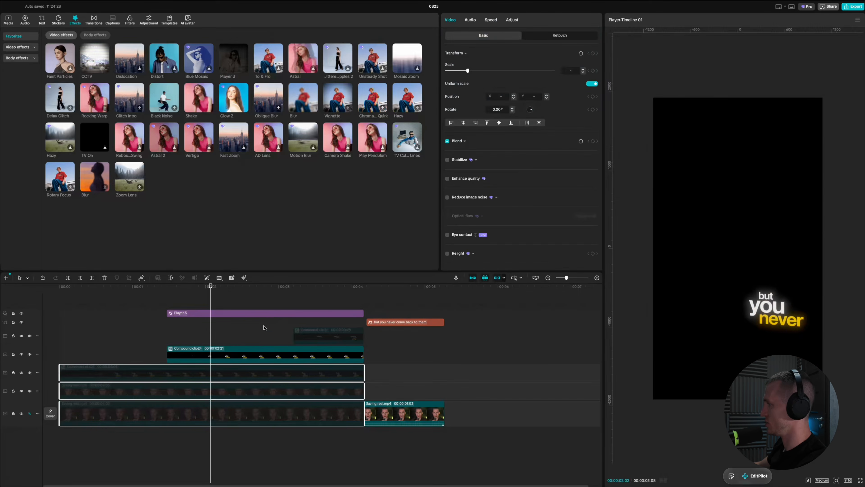
left_click(273, 316)
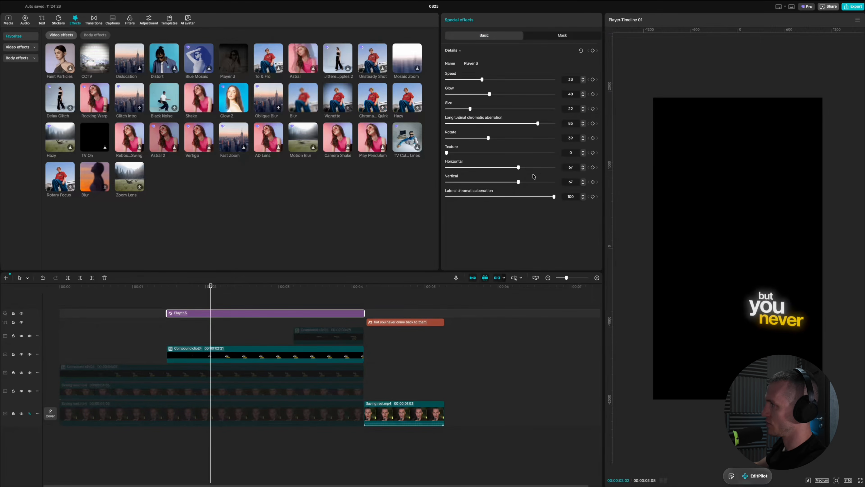
left_click_drag(490, 139, 466, 140)
Combine the "but you never come back to them" caption compound and its Player 3 effect into one compound clip.
left_click(228, 360)
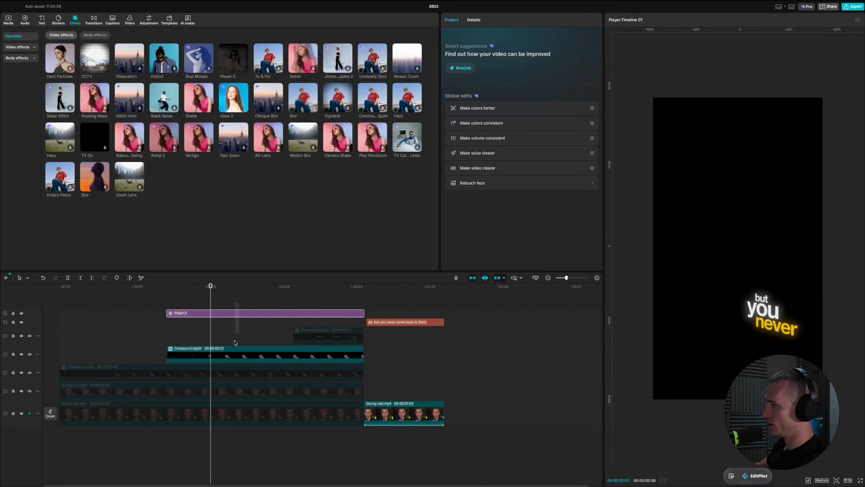
right_click(254, 357)
left_click(290, 381)
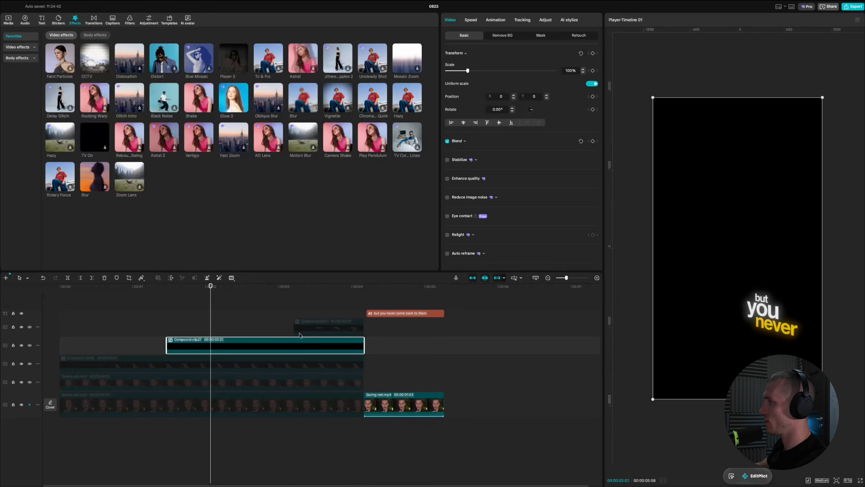
Paste a Player 3 effect at the start of the "here's what you can do" compound, enable that compound and disable the second caption.
left_click(295, 310)
key("super+v")
left_click(332, 341)
key("v")
key("space")
key("space")
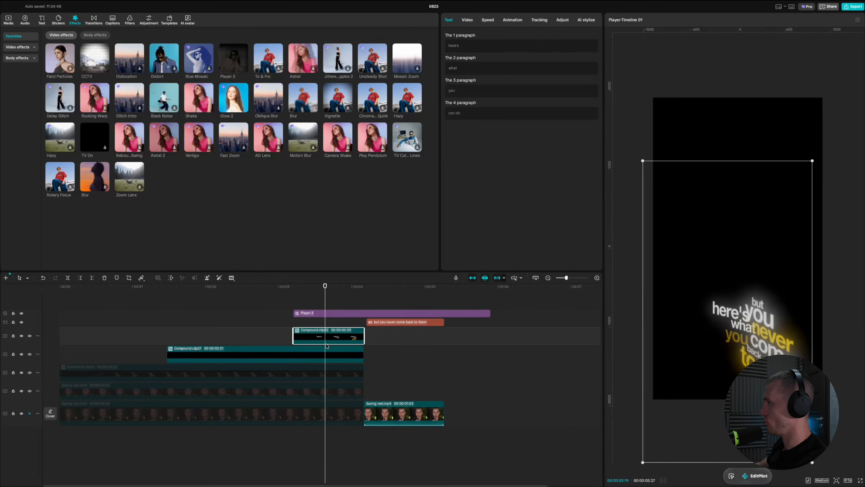
left_click(338, 355)
key("v")
Raise the pasted Player 3 effect's Rotate so the "here's what you can do" caption tilts upward.
left_click(344, 336)
left_click(471, 21)
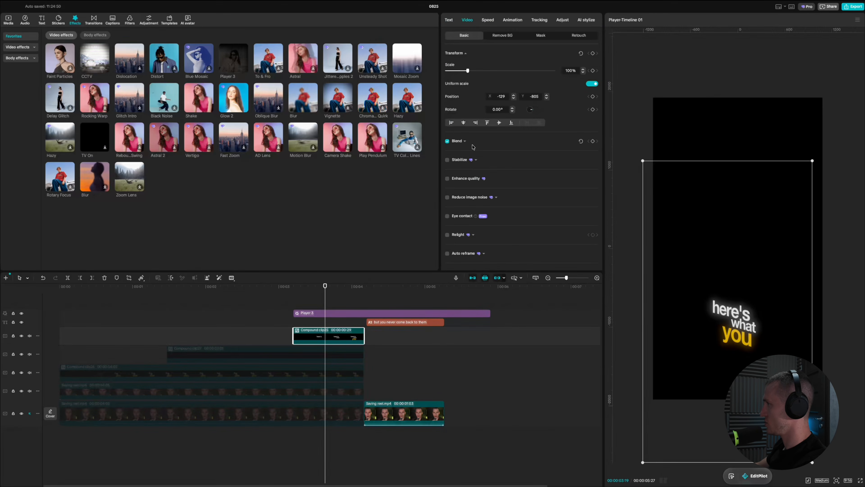
left_click(368, 313)
left_click_drag(466, 138, 536, 138)
left_click(347, 297)
Cut the pasted Player 3 effect off at the third caption's end and combine the two into a compound clip.
left_click(329, 341)
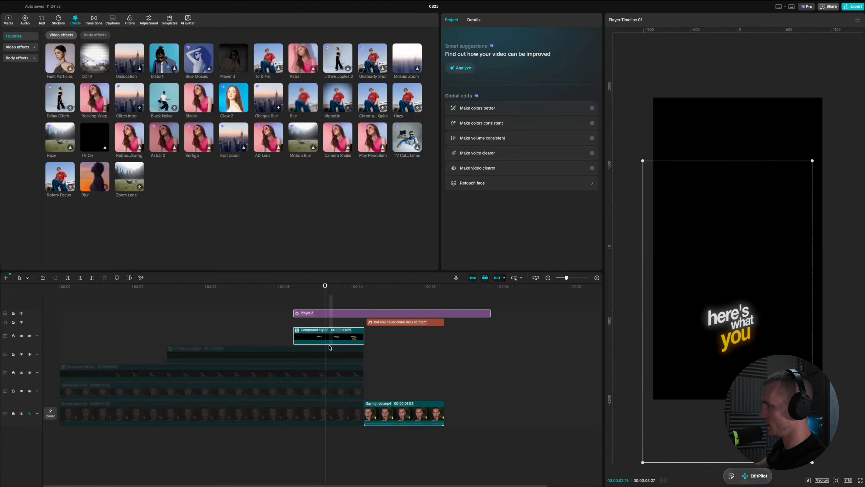
key("b")
left_click(364, 315)
key("a")
left_click(385, 316)
key("Delete")
left_click_drag(340, 298, 338, 336)
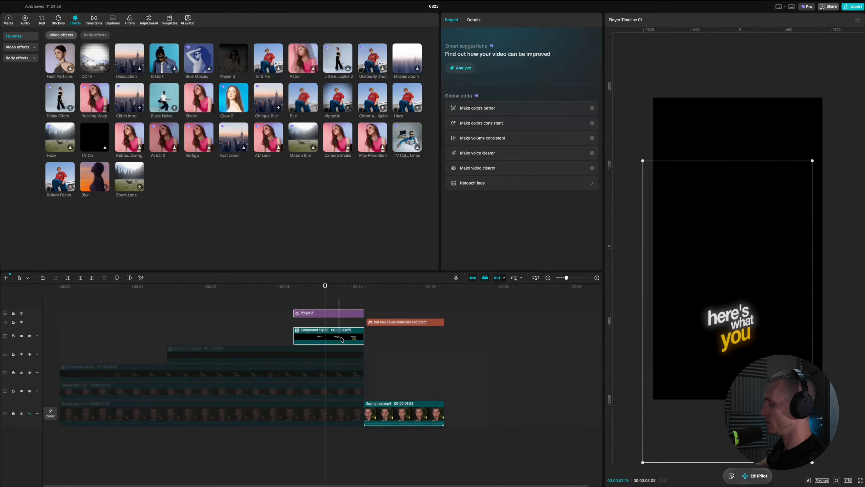
key("alt+g")
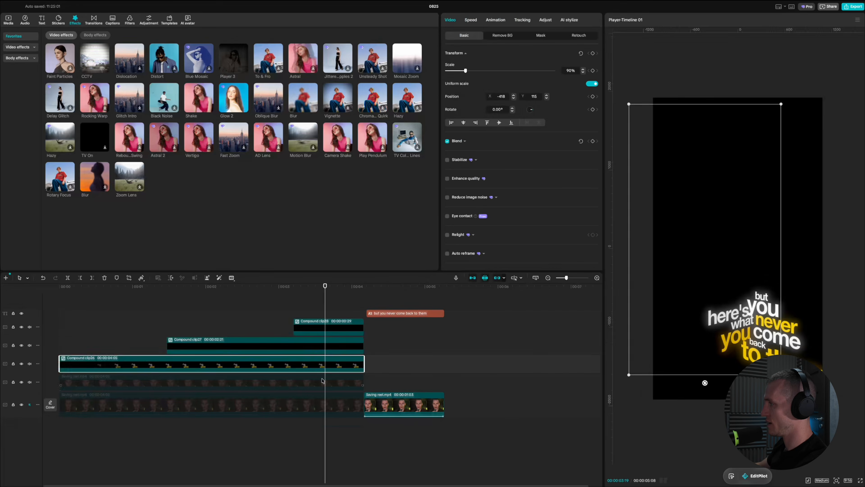
Re-enable the disabled clips and place the second caption compound beside the speaker at 73% scale, rotated 19.42°.
left_click(331, 346)
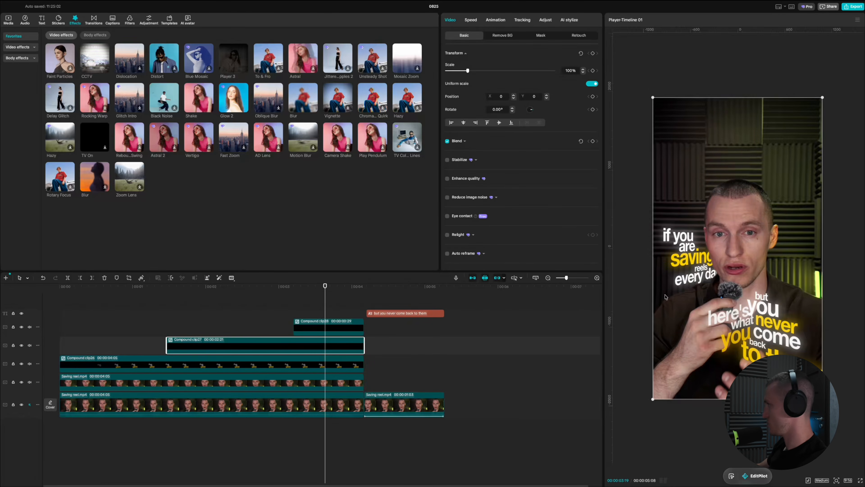
left_click_drag(747, 287, 798, 235)
left_click_drag(797, 193, 789, 202)
left_click_drag(742, 344, 786, 343)
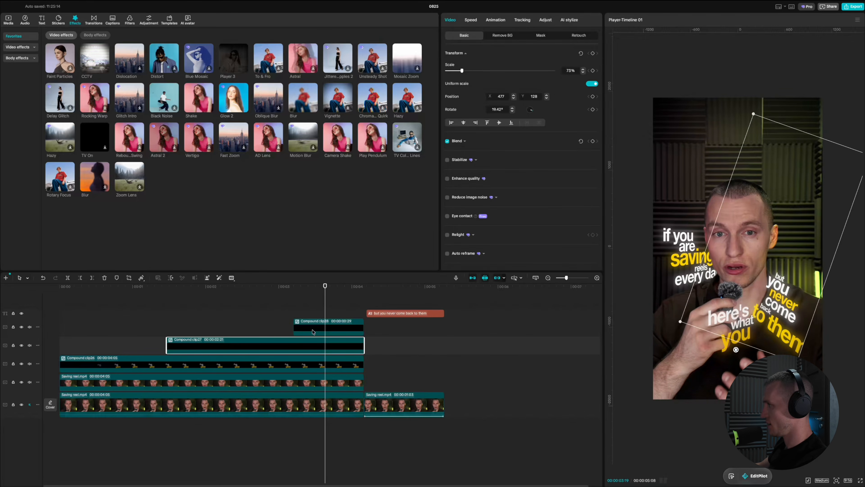
Move the "here's what you can do" compound to X -423 and rotate it -16.74°.
left_click(317, 324)
left_click_drag(716, 316, 684, 316)
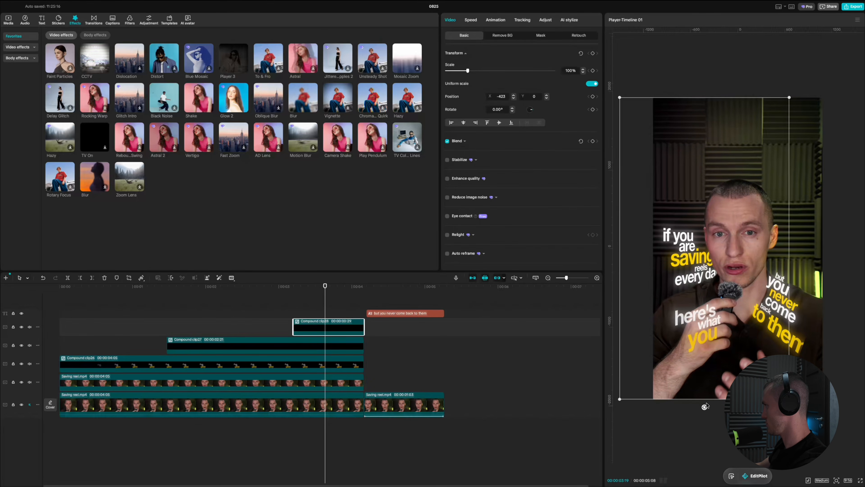
left_click(712, 418)
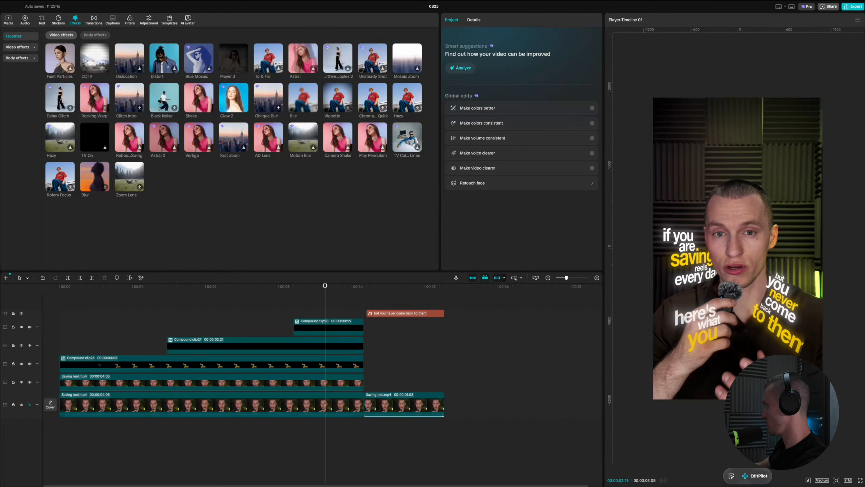
left_click(354, 328)
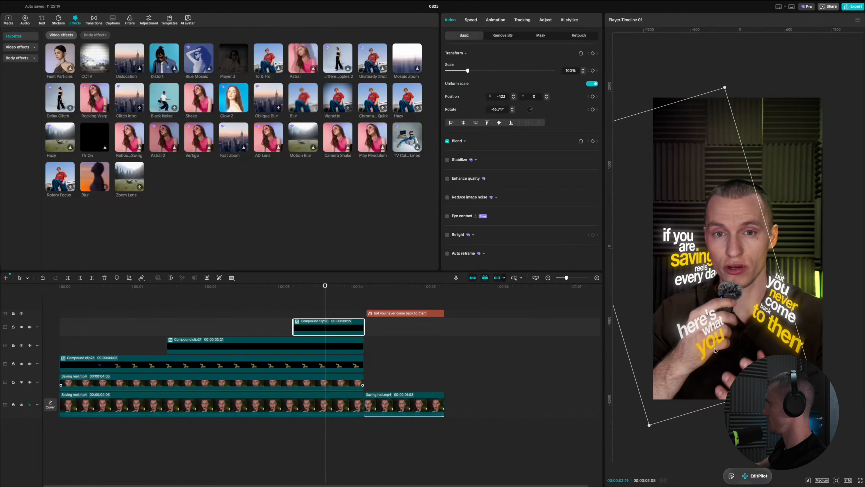
Readjust the second caption compound to 80% scale, position X 529, Y -195 and 18.10° rotation.
left_click(344, 348)
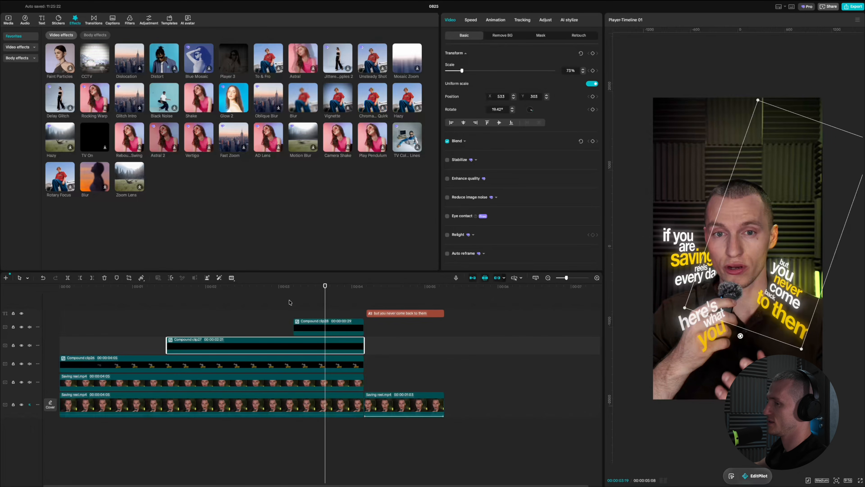
left_click(308, 300)
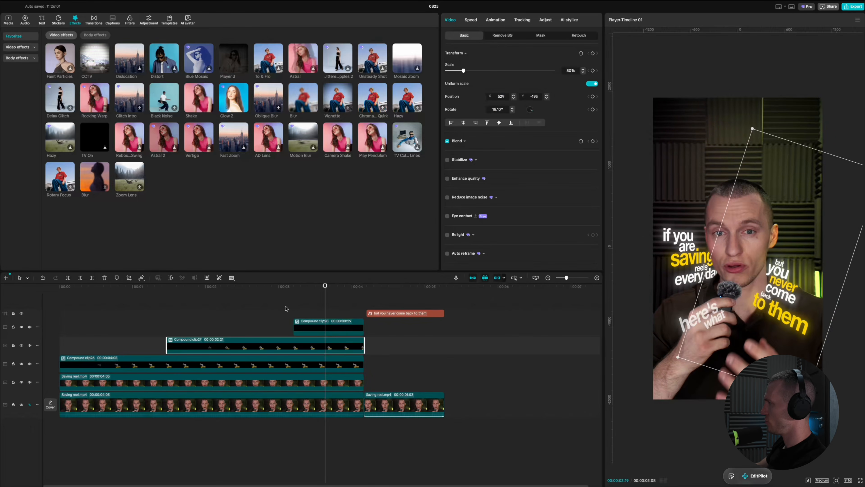
left_click(286, 307)
Toggle the main video track's audio and play the reel from the start to check the arranged captions.
left_click_drag(285, 287, 60, 287)
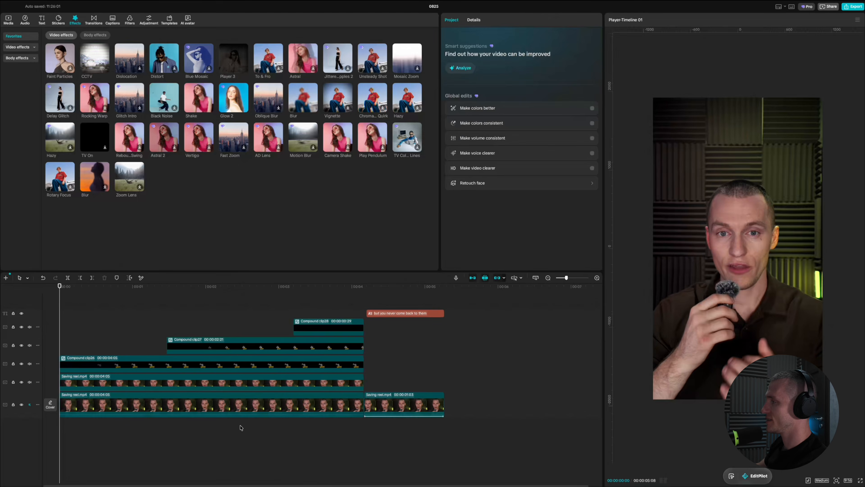
left_click(29, 404)
key("space")
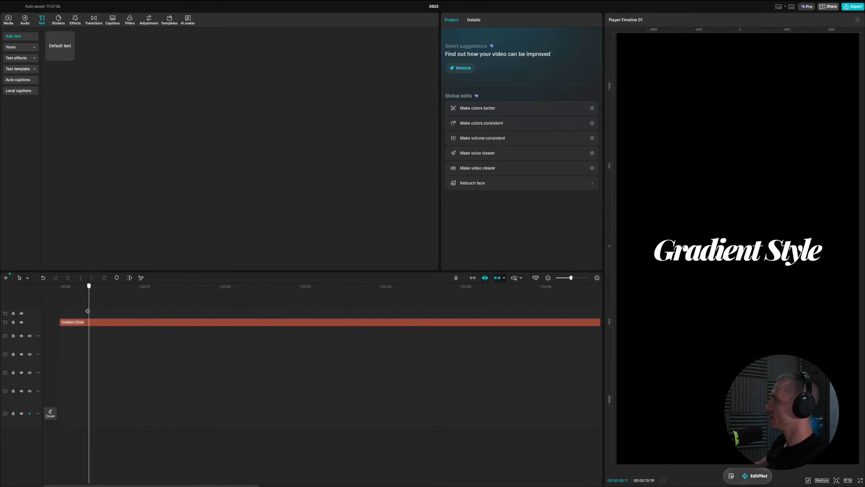
Duplicate the Gradient Style text onto the track above and recolor the copy grey, hex 999999.
left_click(671, 268)
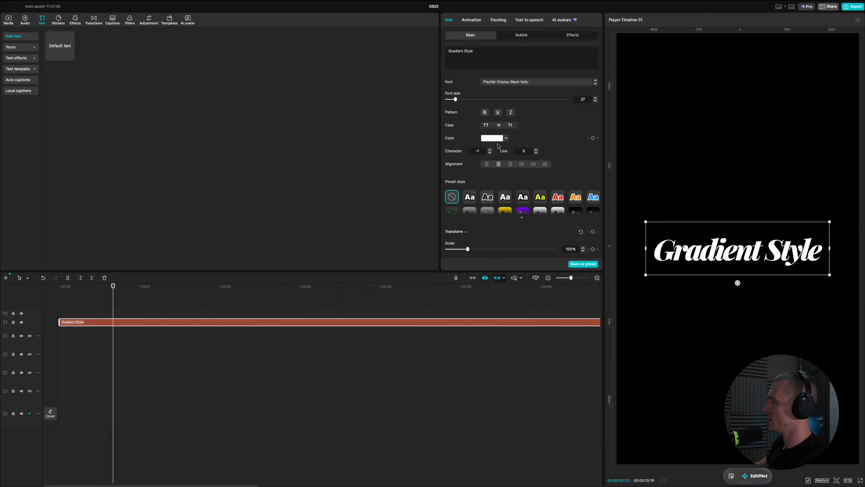
left_click(510, 138)
left_click(420, 176)
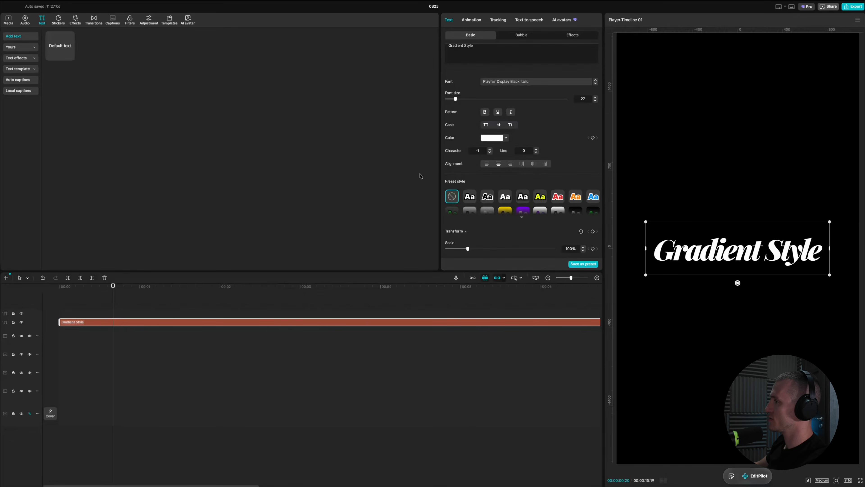
left_click_drag(98, 325, 97, 315)
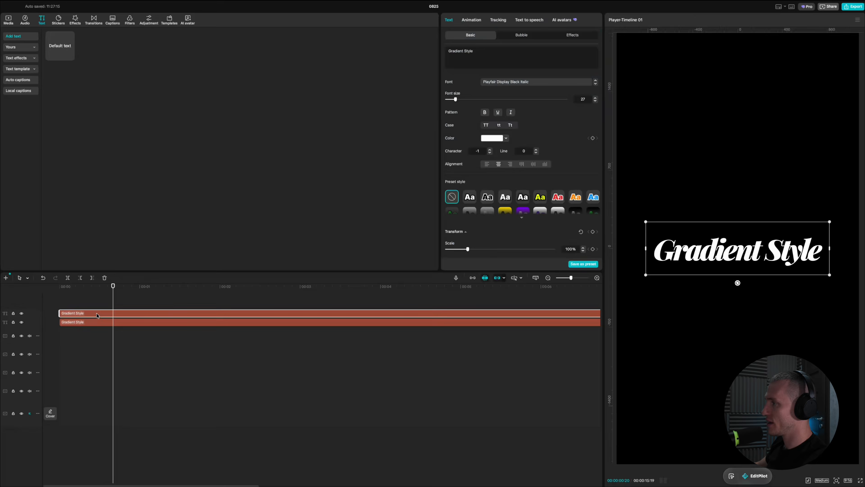
left_click(495, 138)
left_click_drag(467, 150, 450, 167)
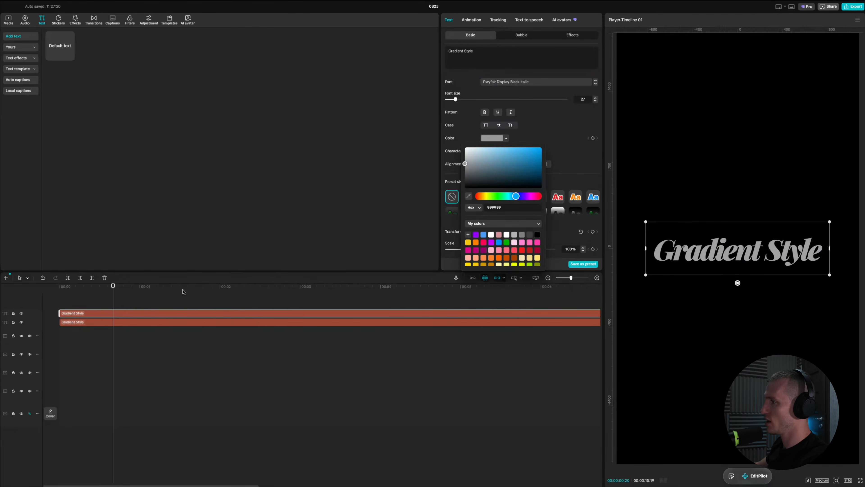
Convert the grey and the white Gradient Style texts into two separate compound clips.
right_click(127, 315)
left_click(174, 392)
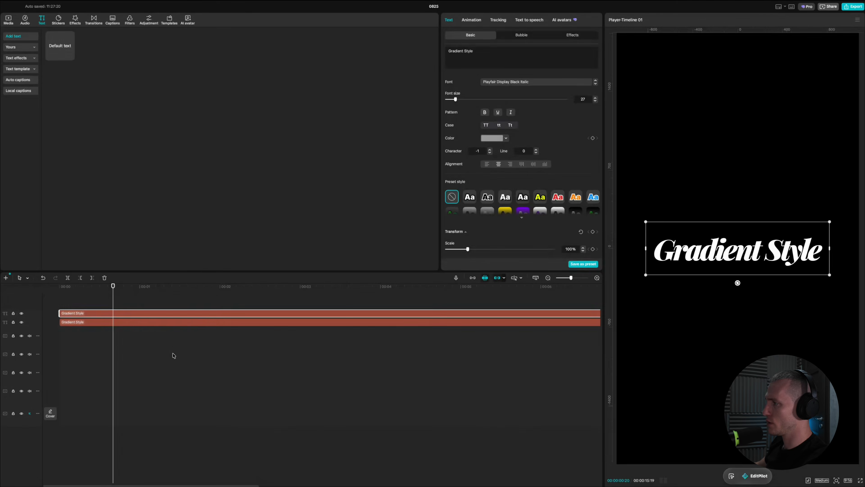
left_click(161, 323)
right_click(161, 324)
left_click(174, 402)
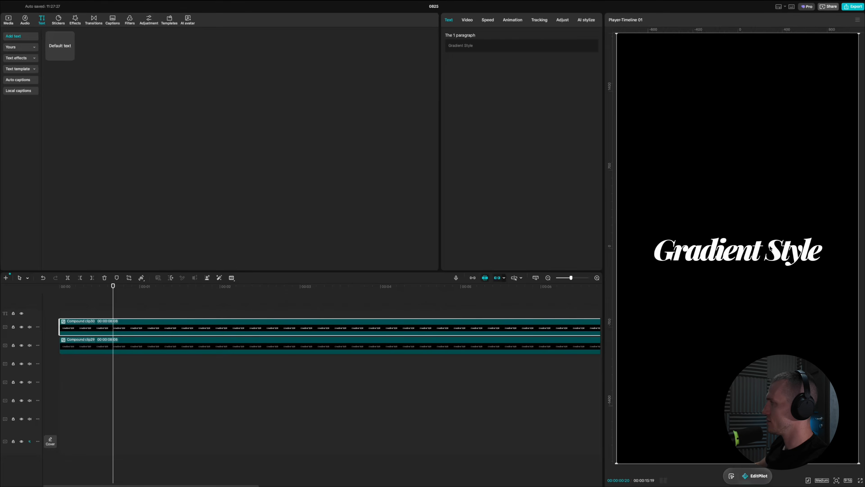
Add a Split mask to the white text compound, positioned at X 6, Y -27 with feather 16.
left_click(468, 20)
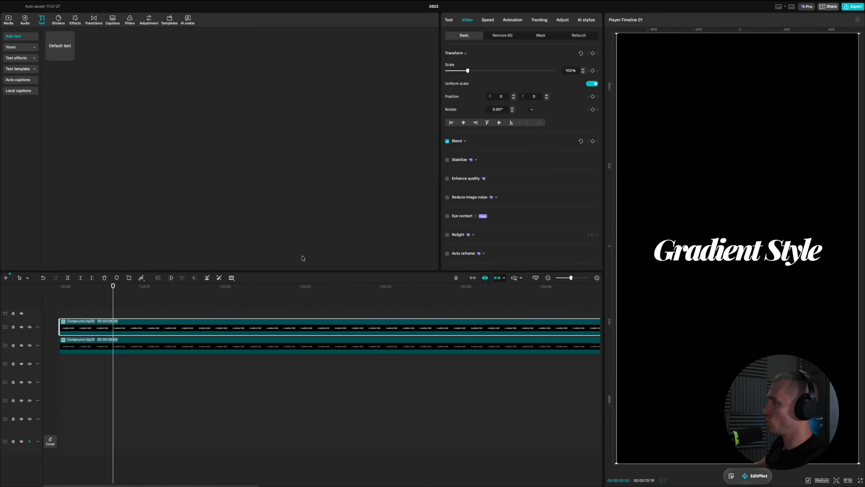
left_click(541, 35)
left_click(457, 65)
left_click(455, 83)
mouse_move(746, 248)
left_mouse_down()
mouse_move(762, 285)
mouse_move(742, 246)
mouse_move(750, 262)
mouse_move(740, 262)
left_mouse_up()
scroll(745, 252, "up", 5)
scroll(746, 257, "down", 4)
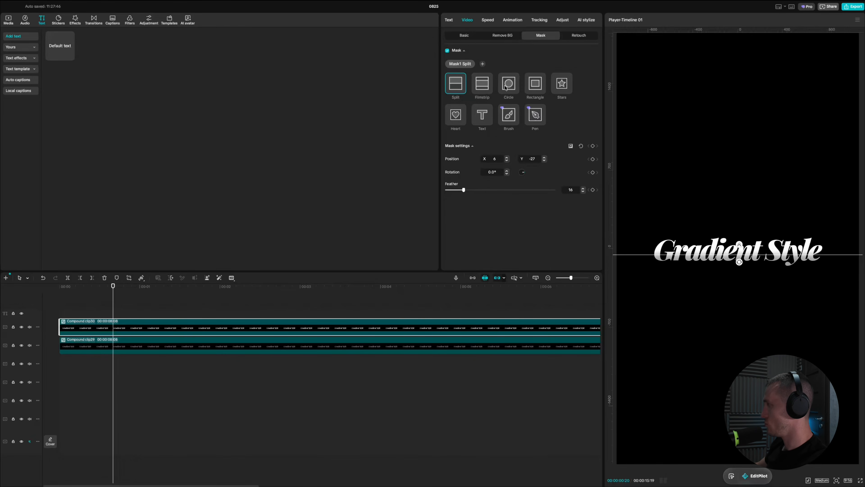
Try a Filmstrip mask on the white text compound in place of the Split mask.
left_click(480, 90)
left_click_drag(742, 248, 742, 241)
left_click_drag(443, 296, 180, 326)
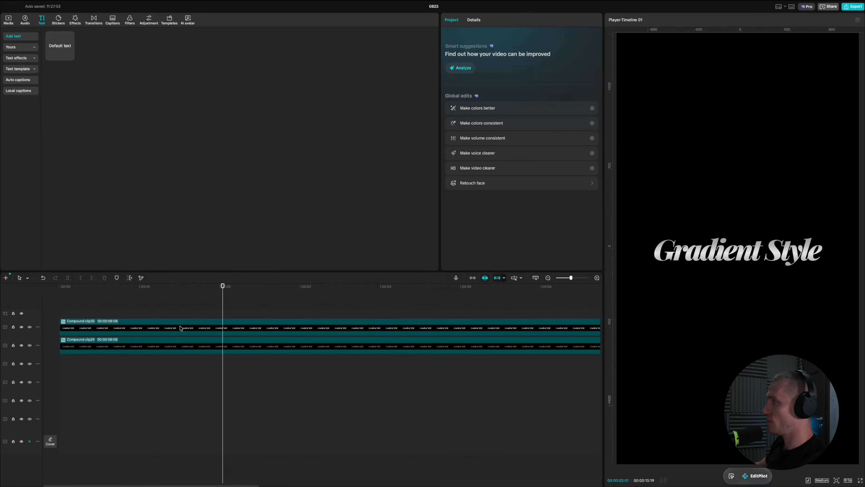
Switch the white compound's mask back to Split, feather its edge and adjust its height across the lettering.
left_click(180, 327)
left_click(467, 21)
left_click(455, 88)
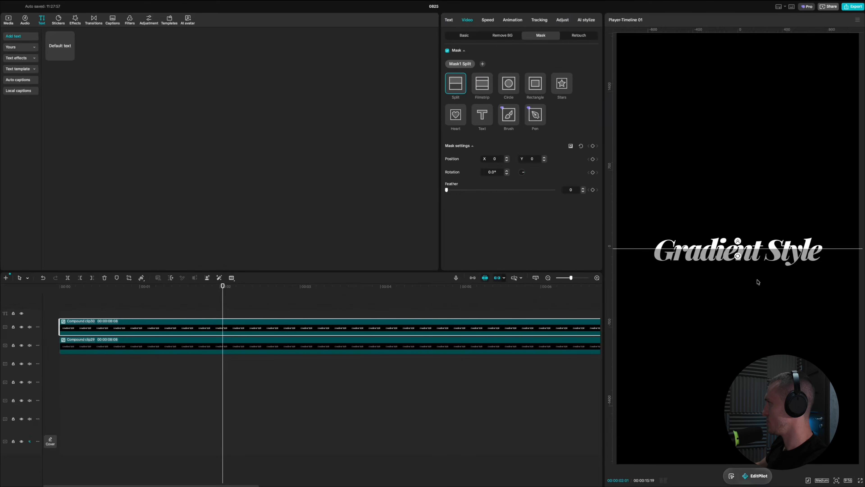
left_click_drag(738, 243, 738, 240)
left_click_drag(742, 250, 741, 251)
left_click_drag(311, 301, 186, 300)
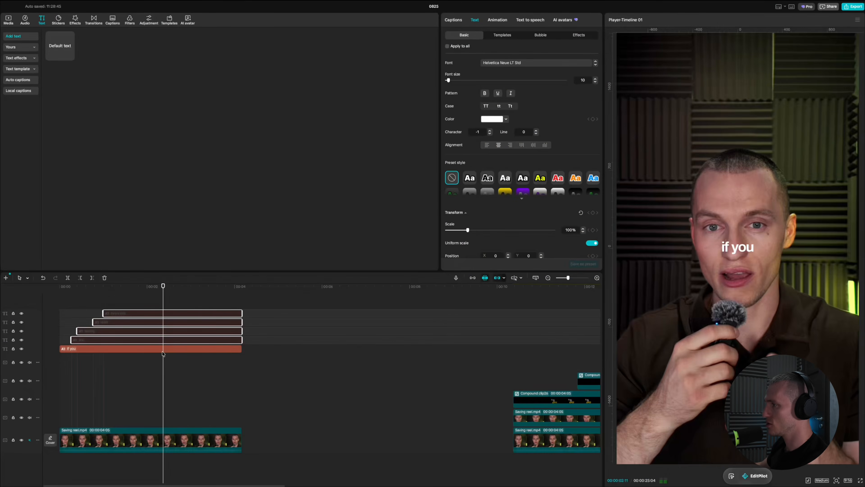
Enable the "are" and "saving" captions and line them up right after "if you".
left_click(122, 348)
left_click(300, 363)
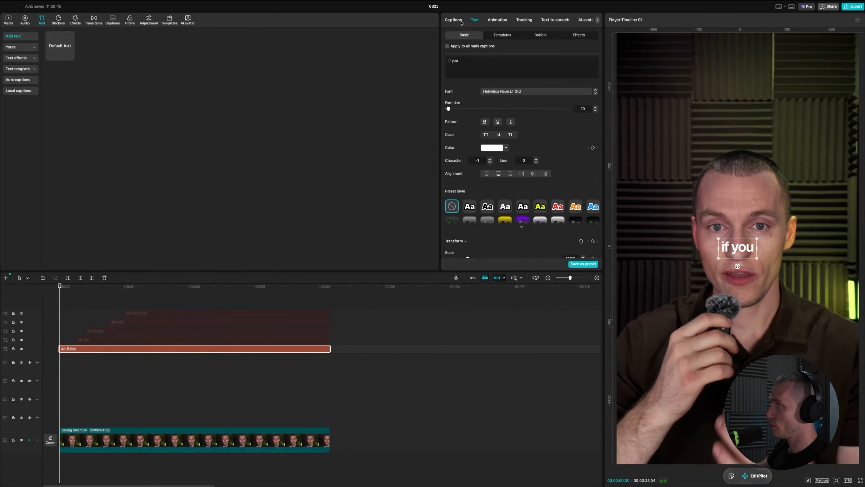
left_click(461, 22)
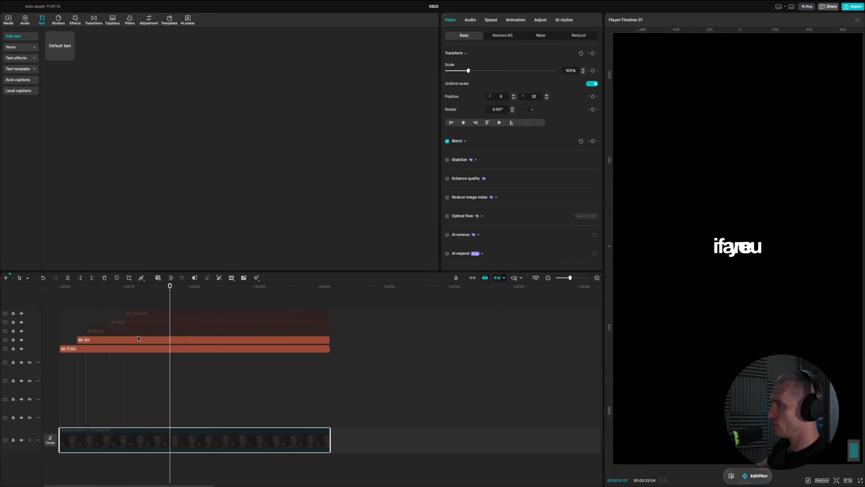
left_click(138, 340)
key("v")
key("v")
left_click_drag(743, 251, 784, 251)
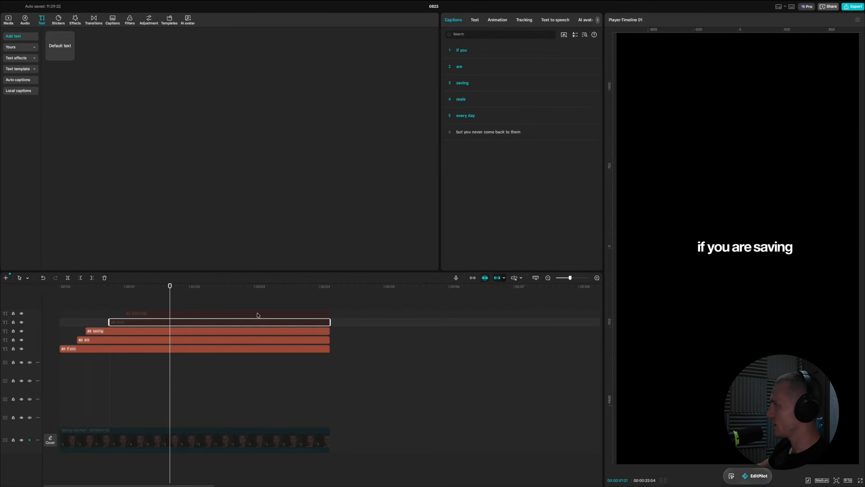
Append the "reels" and "every day" captions to the line and center all five captions in the frame.
key("v")
left_click_drag(739, 246, 812, 250)
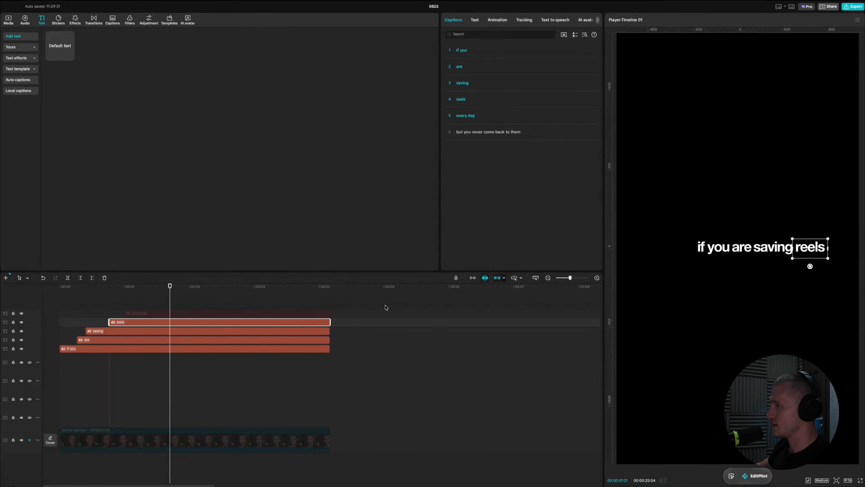
left_click(185, 315)
left_click_drag(726, 248, 842, 249)
left_click_drag(317, 370, 295, 306)
left_click_drag(789, 247, 779, 246)
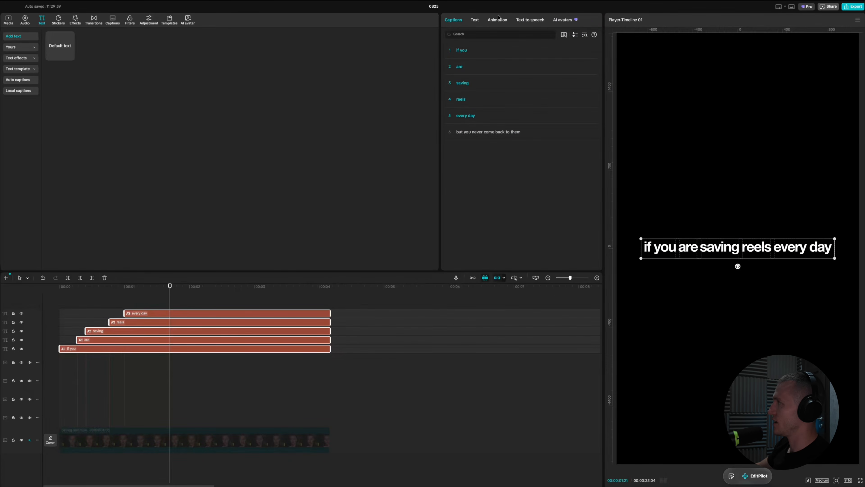
Apply the Slide Up entrance animation to all five captions with a duration of 0.6s.
left_click(503, 20)
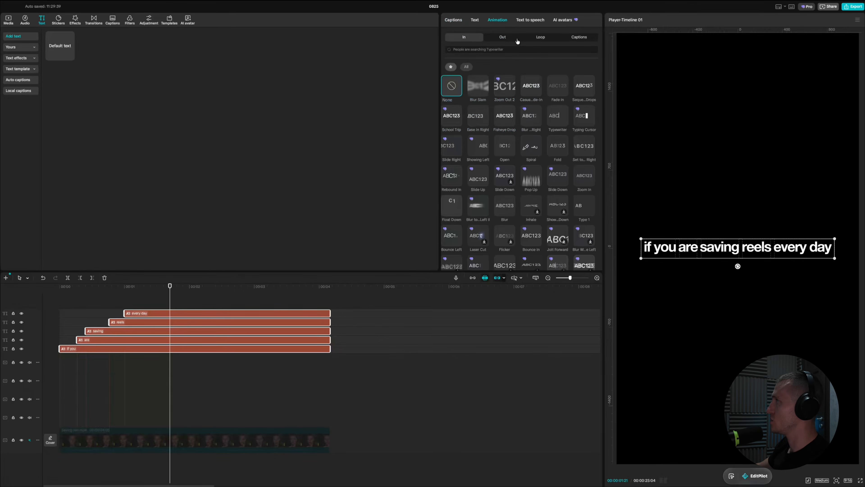
left_click(469, 50)
type("slide up")
left_click(482, 76)
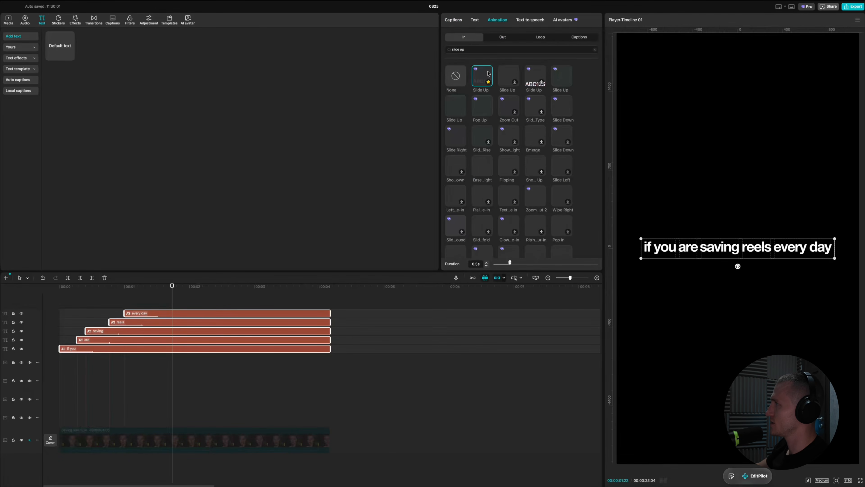
left_click(486, 263)
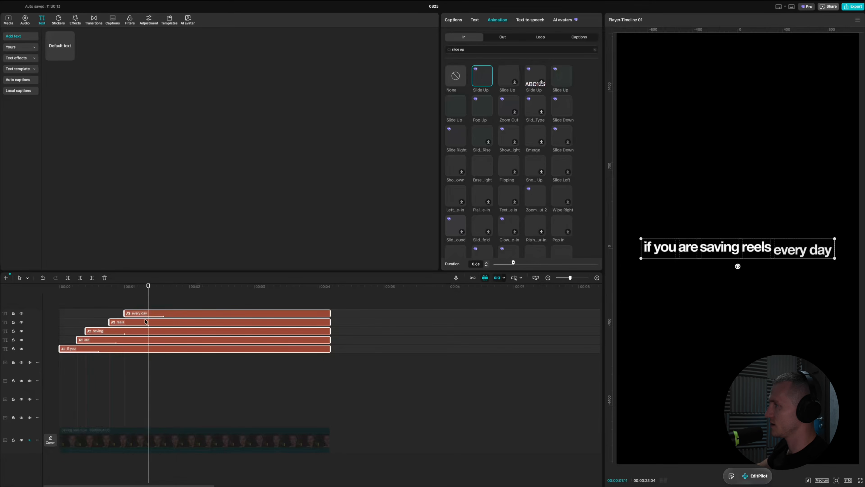
Move the caption clips after "if you" earlier so the words start in a tight, even stagger.
left_click(79, 301)
left_click_drag(166, 299, 77, 331)
scroll(129, 325, "up", 2)
left_click_drag(158, 300, 128, 320)
left_click_drag(128, 322, 106, 321)
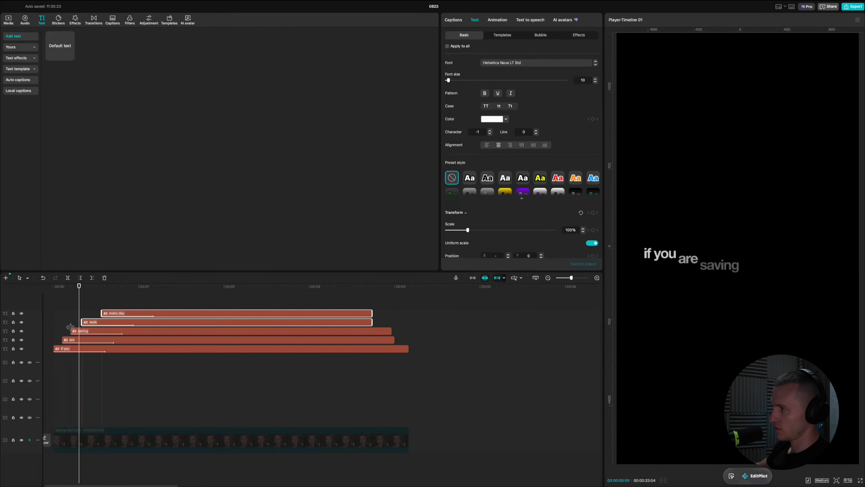
scroll(85, 321, "up", 2)
scroll(91, 323, "down", 2)
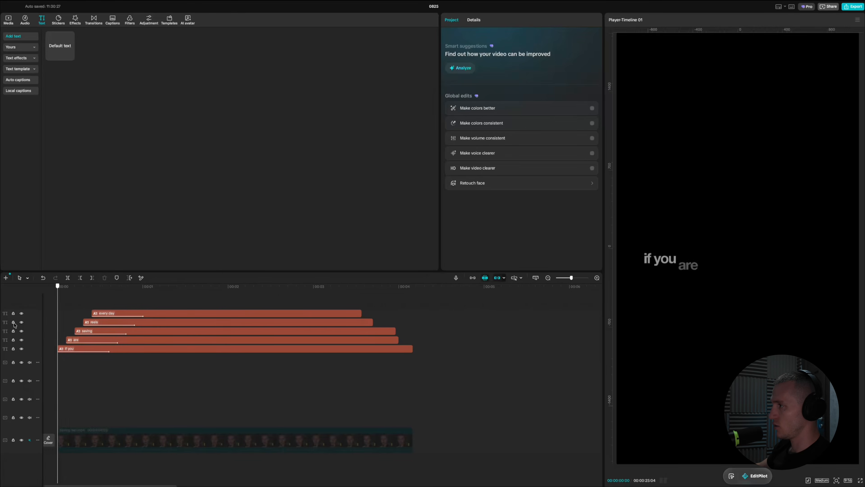
Re-enable the reel video, play the captions over it and lower the whole caption line to Y -795.
left_click(128, 438)
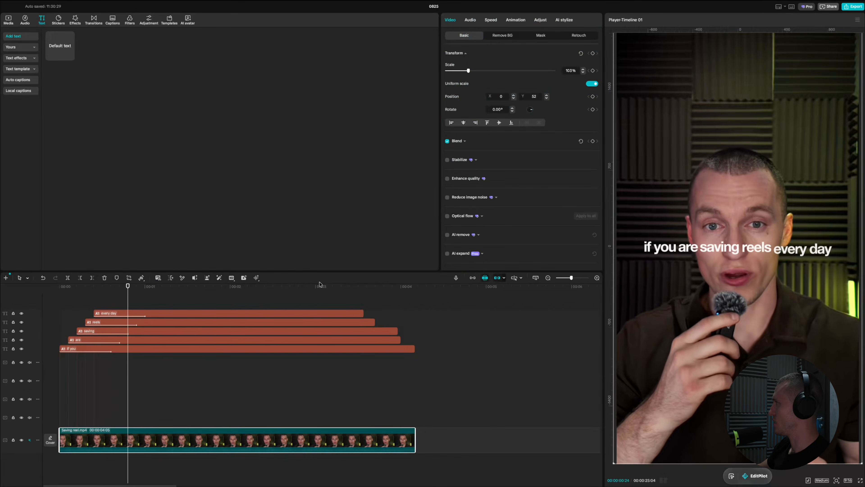
key("space")
left_click_drag(239, 303, 204, 370)
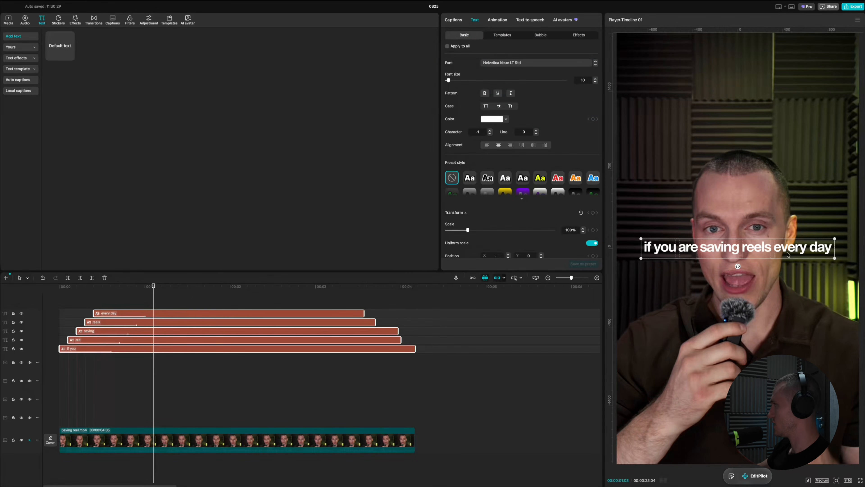
left_click_drag(788, 254, 784, 337)
scroll(232, 385, "down", 2)
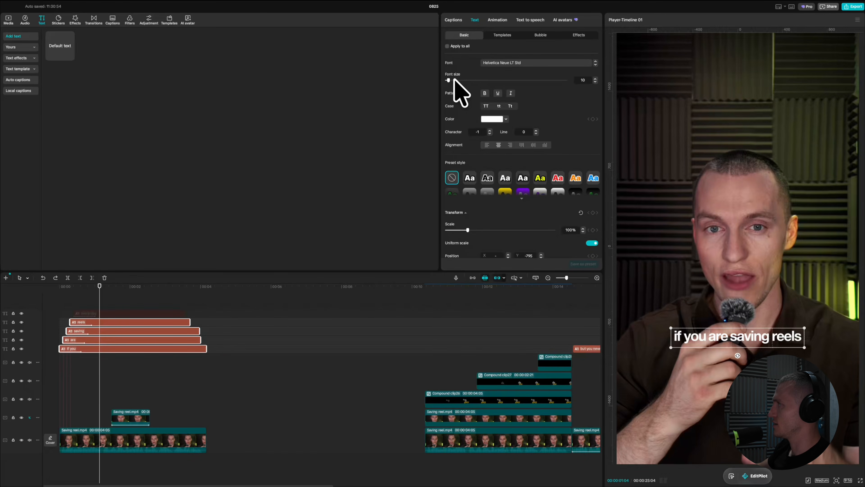
Scale the "if you are saving reels" captions up to 129%.
left_click_drag(450, 82, 457, 82)
key("ctrl+z")
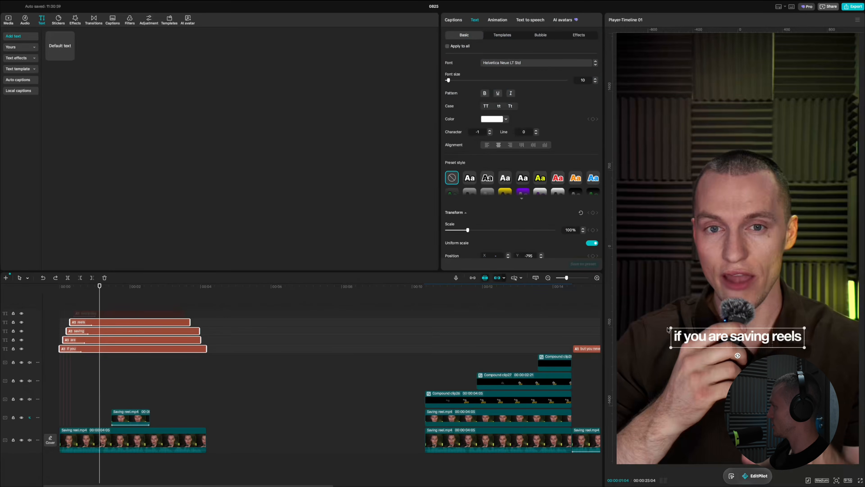
left_click_drag(668, 330, 652, 326)
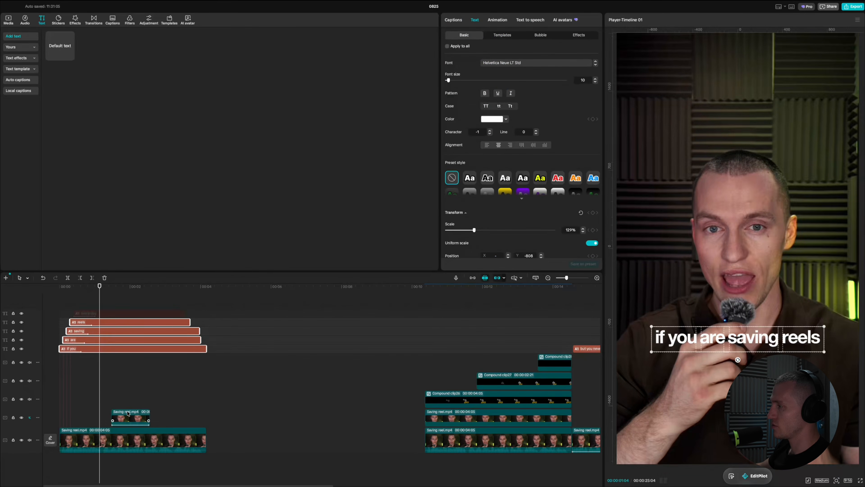
Start the masked EVERY DAY clip at 00:00:01:04, place it below the caption line and play from the start.
left_click_drag(128, 413, 126, 413)
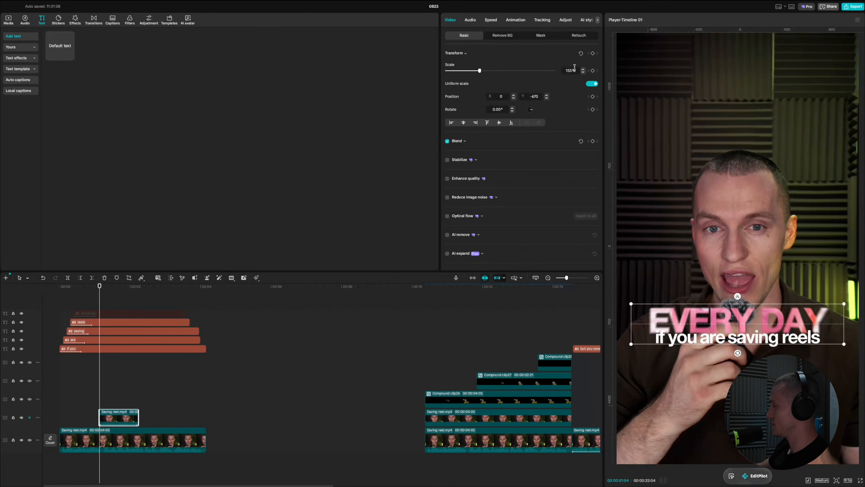
left_click_drag(759, 314, 762, 355)
left_click(109, 376)
left_click(57, 383)
key("space")
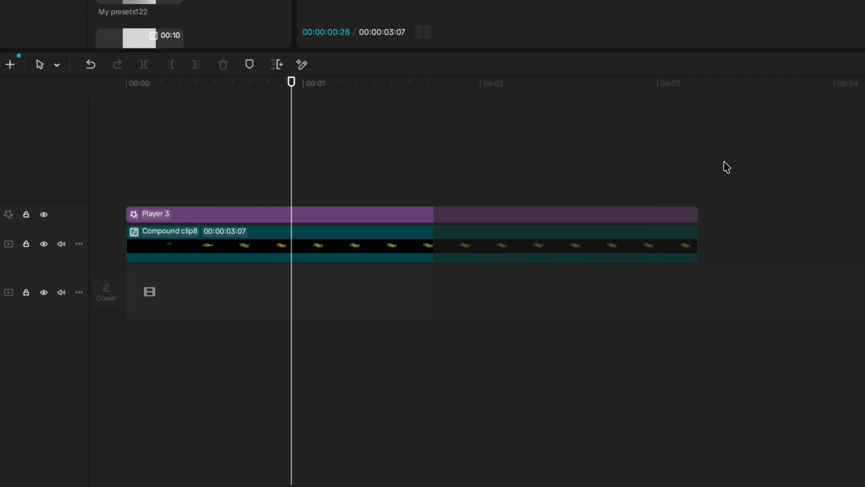
left_click_drag(724, 166, 301, 342)
right_click(343, 251)
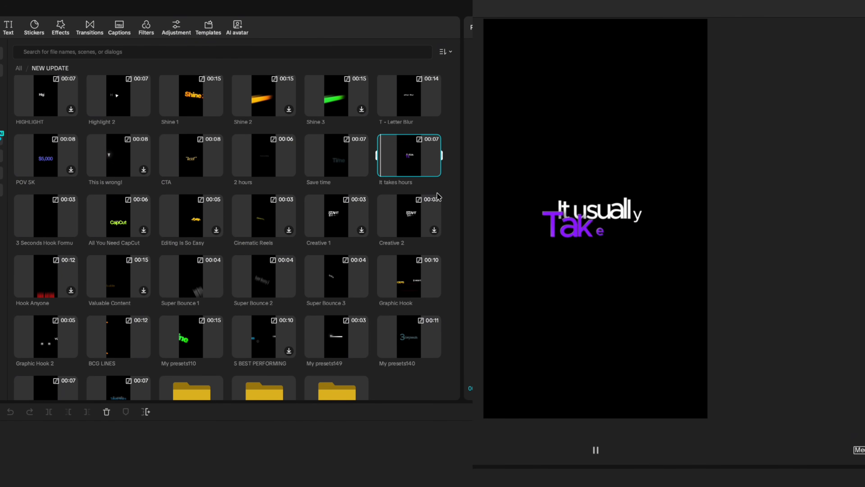
left_click_drag(416, 156, 422, 159)
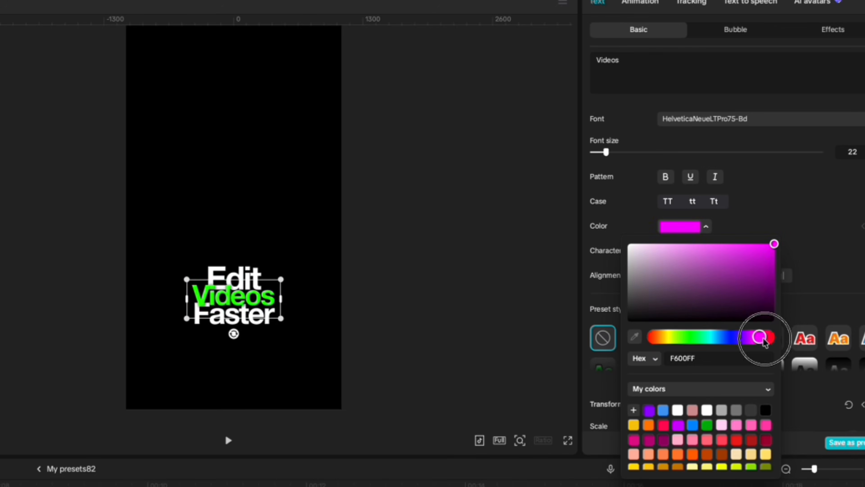
left_click_drag(763, 342, 766, 341)
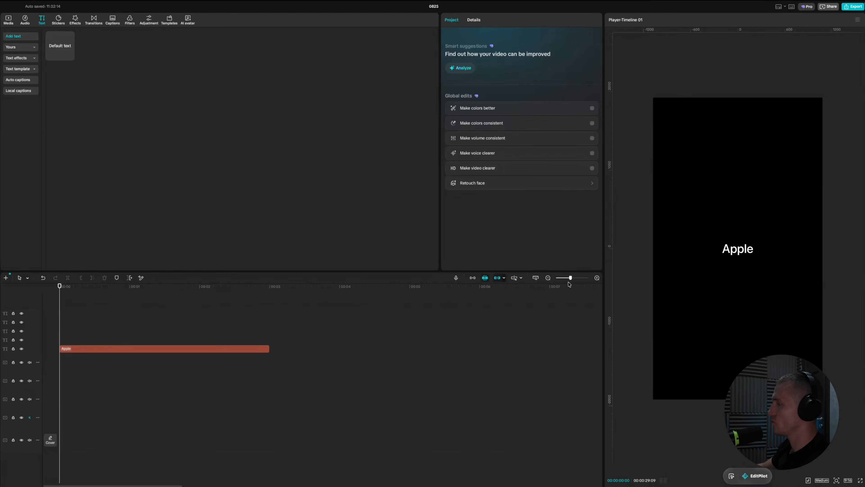
Set the Apple text's font size to 32 and add transform keyframes at its first frame.
left_click(246, 348)
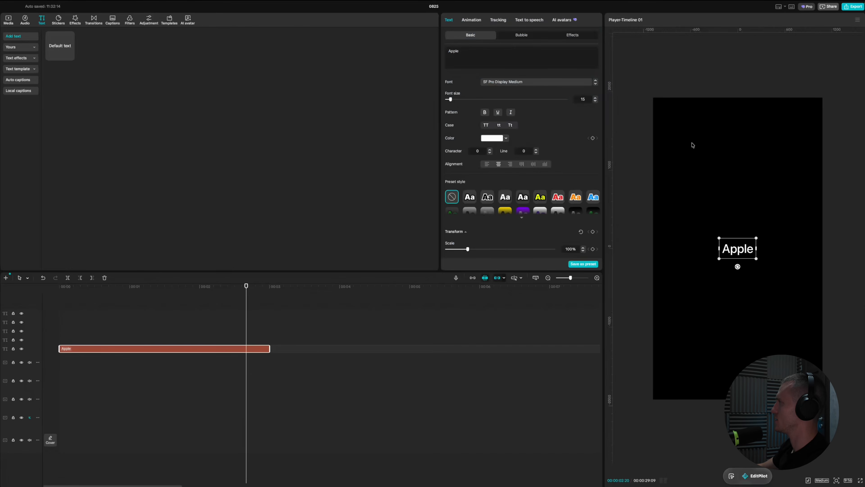
left_click_drag(451, 99, 458, 99)
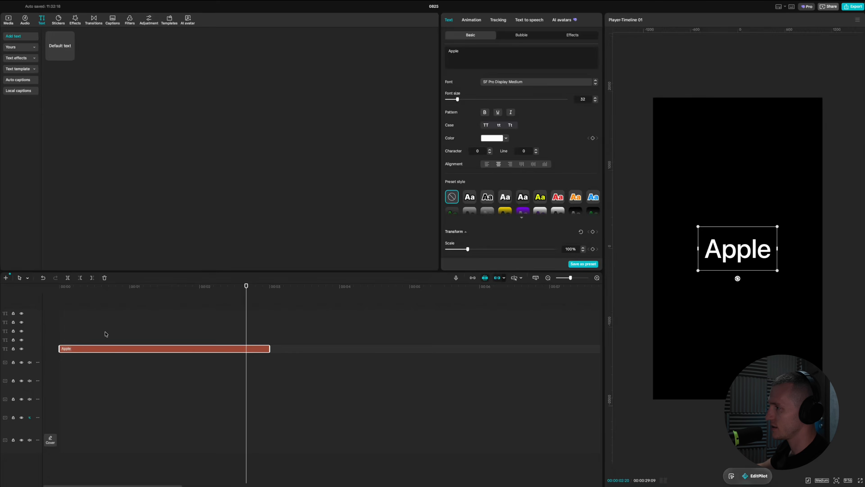
left_click(50, 363)
key("super+=")
left_click(73, 350)
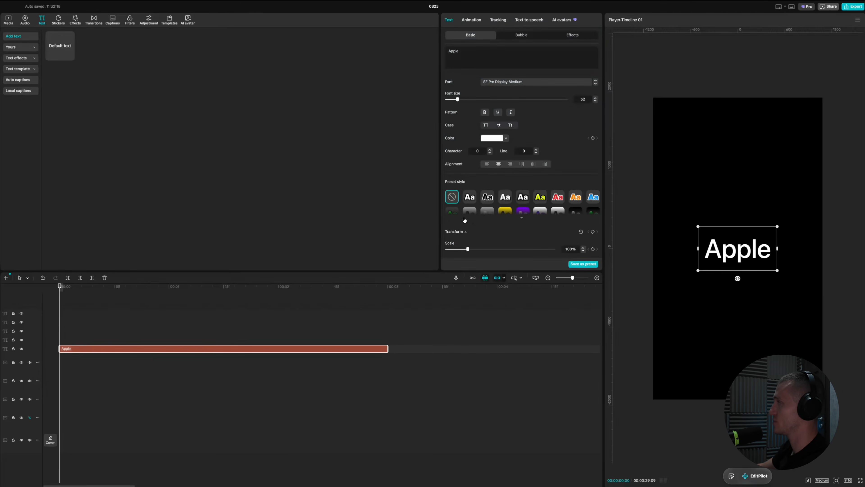
scroll(464, 220, "down", 3)
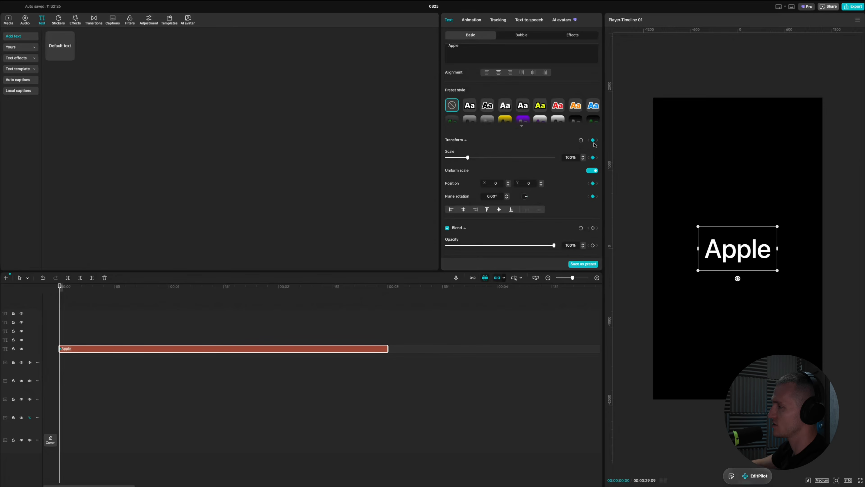
Add transform keyframes to the Apple text at frames 4, 9 and 13.
key("super+=")
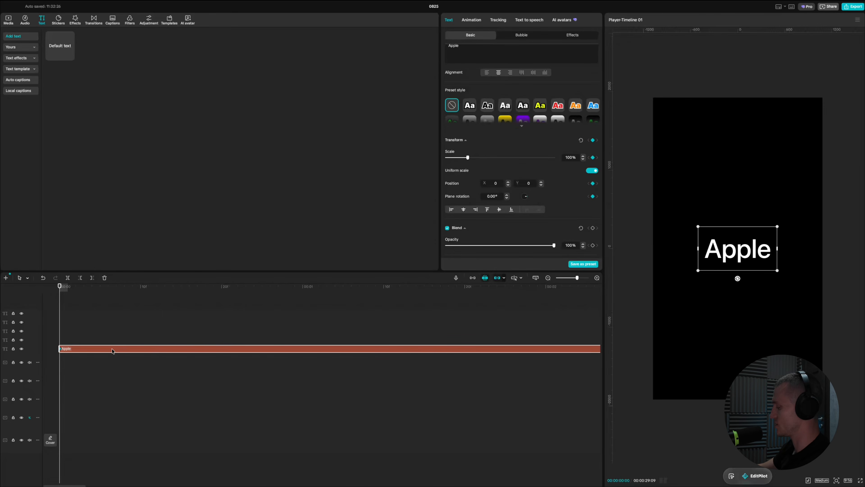
key("Right")
key("Right")
key("Right")
key("Right")
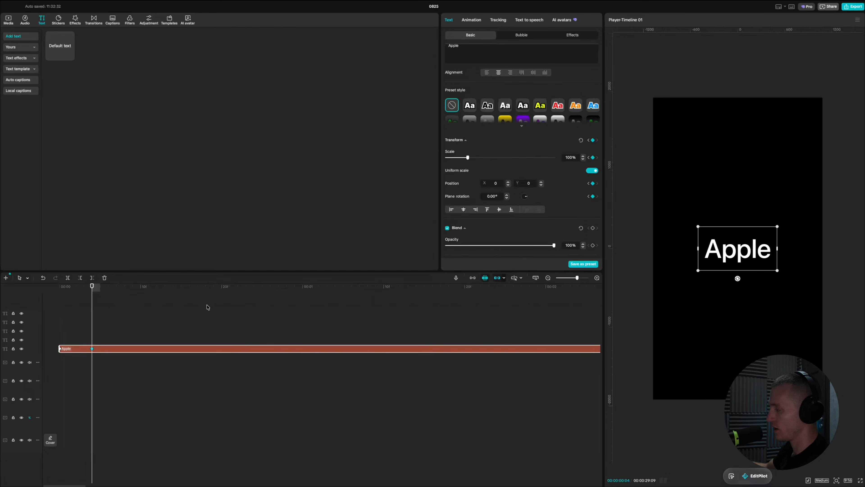
key("Right")
key("Right")
key("Right")
key("Right")
key("Right")
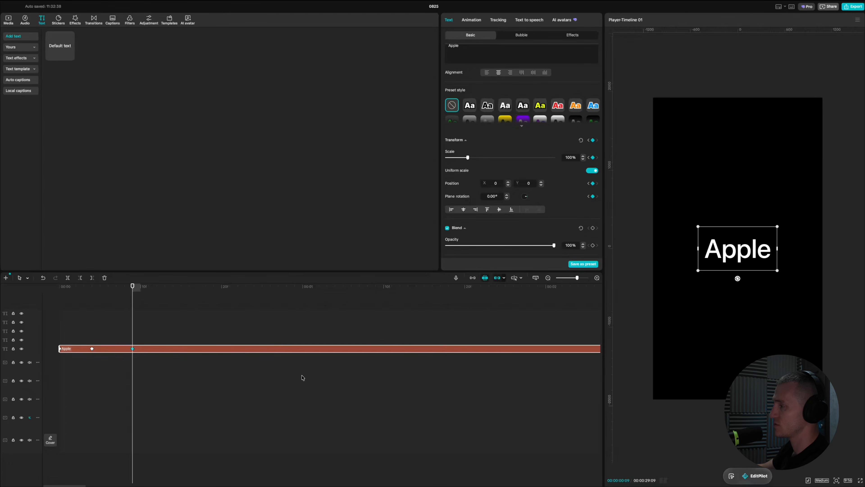
key("Right")
key("Right")
key("Right")
key("Right")
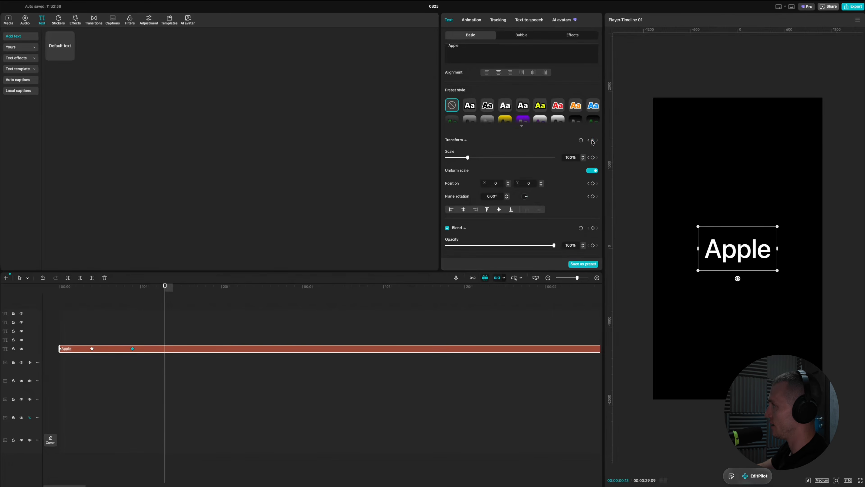
Raise the Apple text to Y 178 at the first keyframe, lower it below centre at frame 4, raise it to Y 108 at frame 9 and play.
left_click_drag(165, 315, 49, 326)
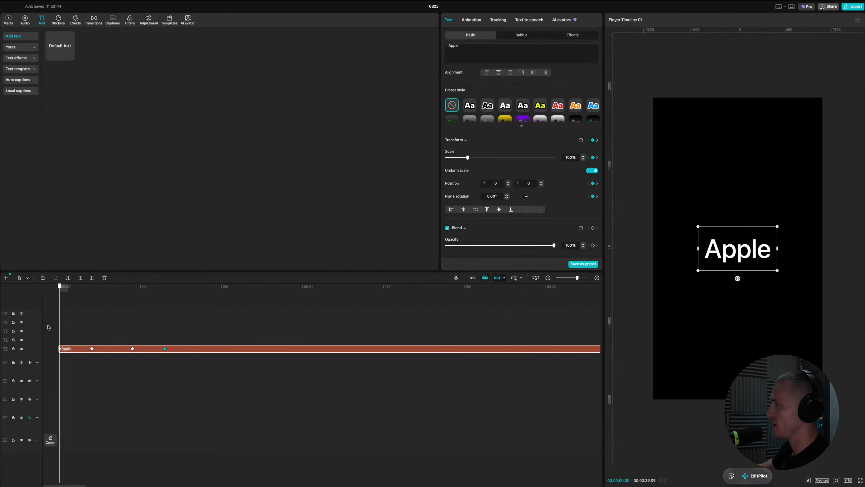
left_click_drag(743, 254, 745, 241)
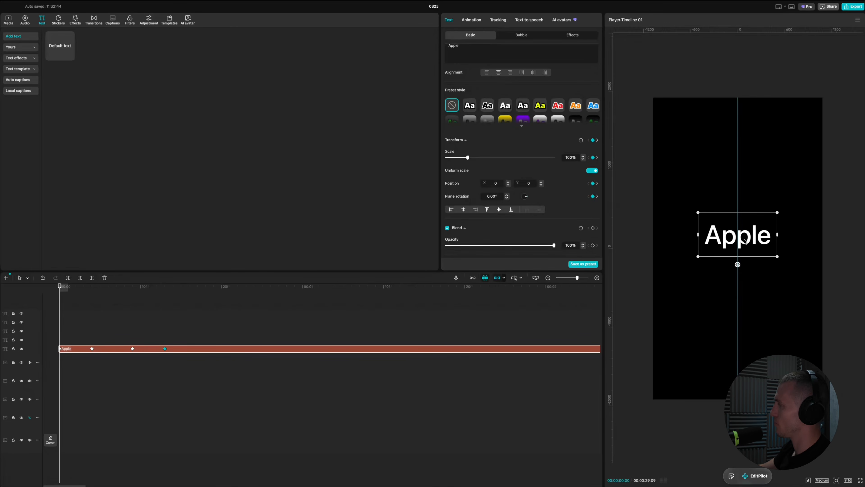
left_click_drag(60, 321, 90, 326)
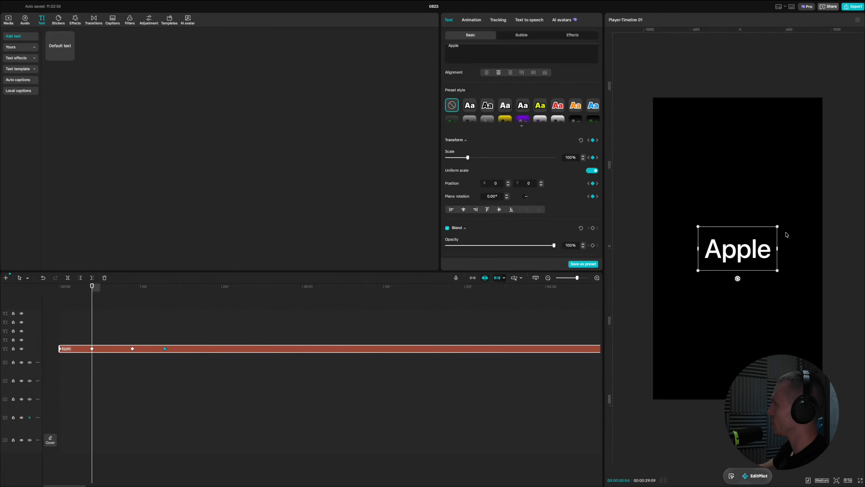
left_click_drag(754, 243, 755, 251)
left_click_drag(99, 324, 133, 324)
left_click_drag(749, 257, 749, 250)
left_click_drag(125, 335, 163, 339)
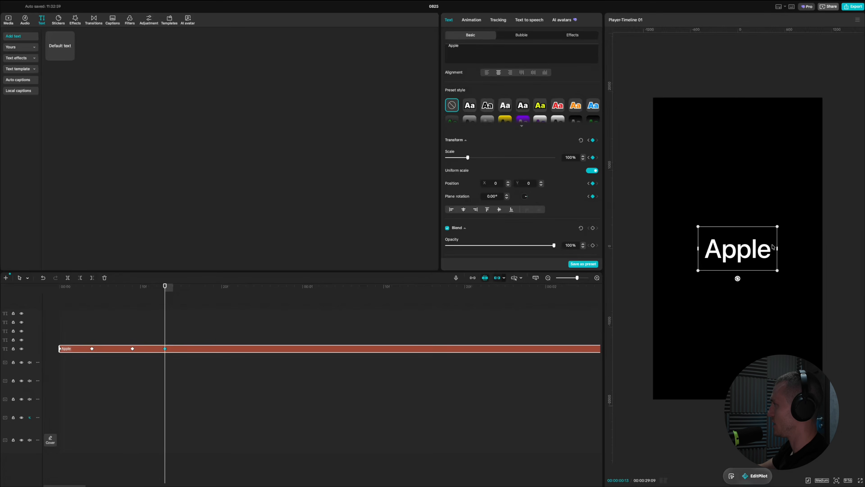
left_click_drag(757, 252, 757, 252)
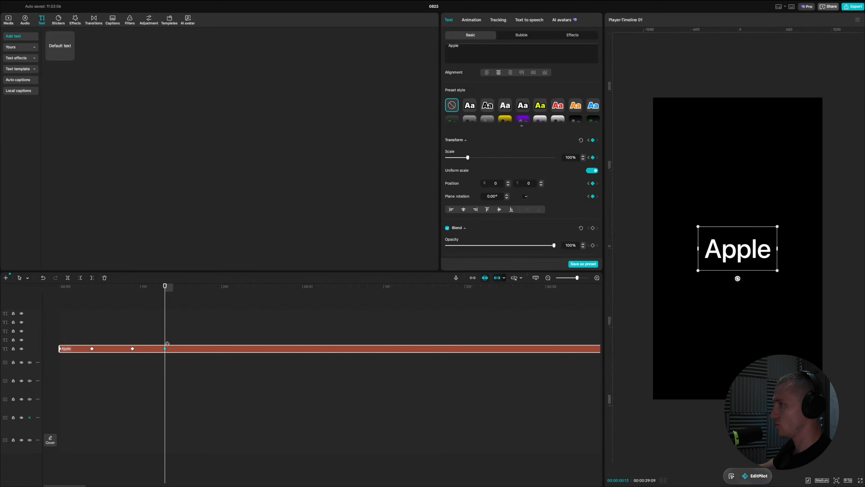
left_click_drag(165, 331, 59, 332)
key("space")
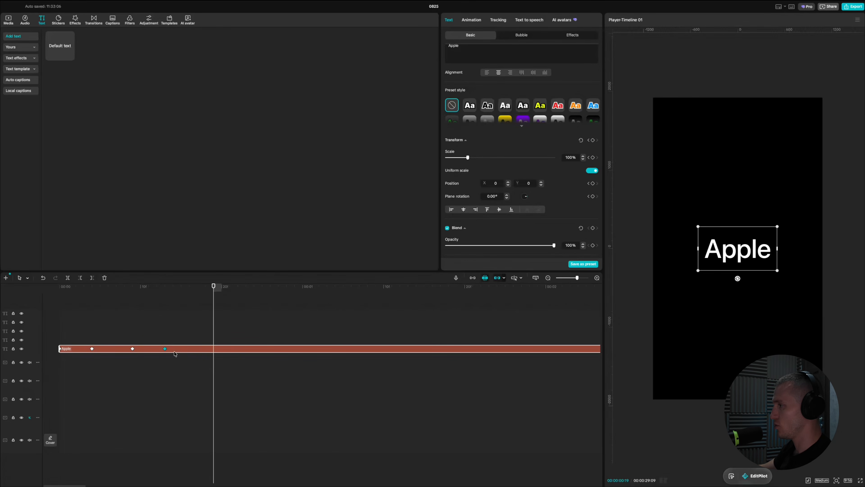
Show the Apple text's keyframe curves, smooth all four Y position keyframes and play the bounce.
right_click(190, 350)
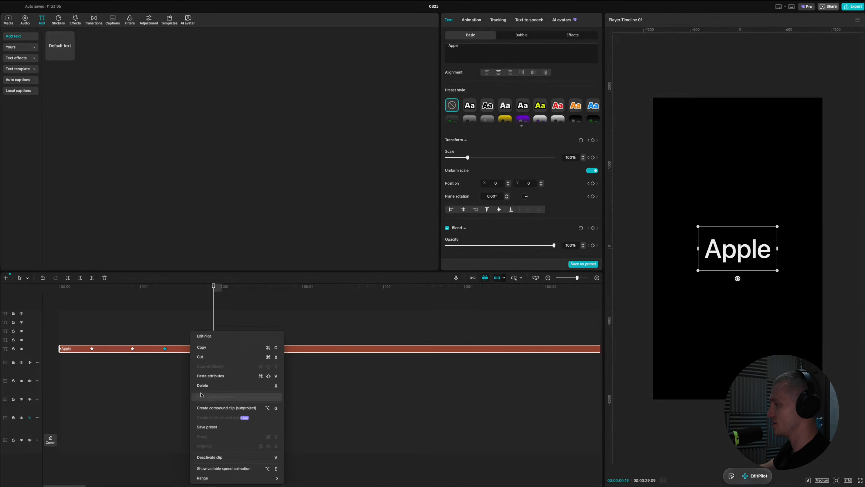
left_click(235, 475)
key("super+equal")
left_click_drag(218, 291, 48, 293)
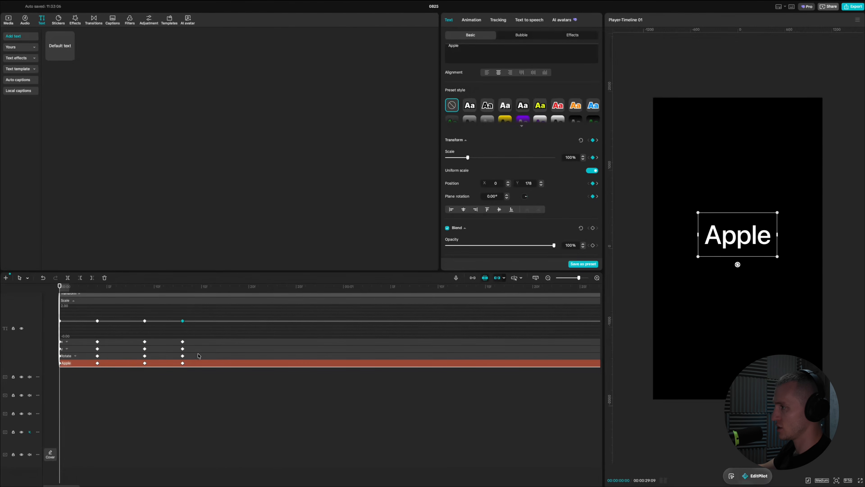
left_click(162, 348)
left_click_drag(215, 323, 61, 353)
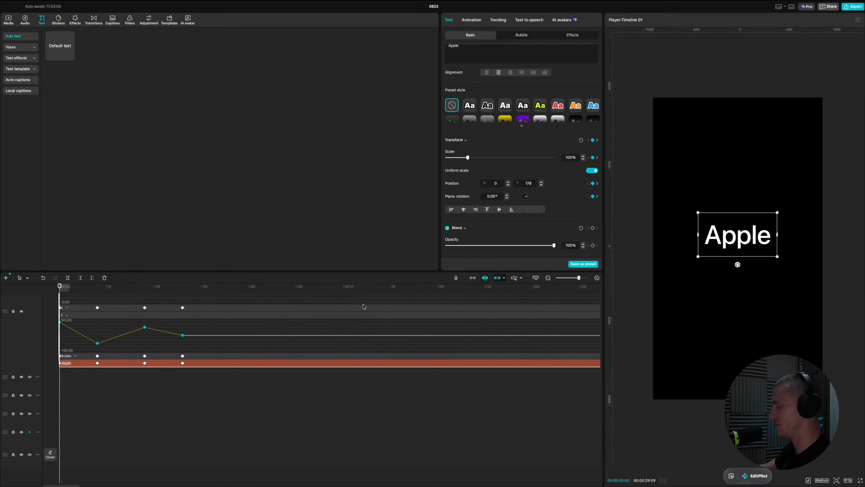
key("space")
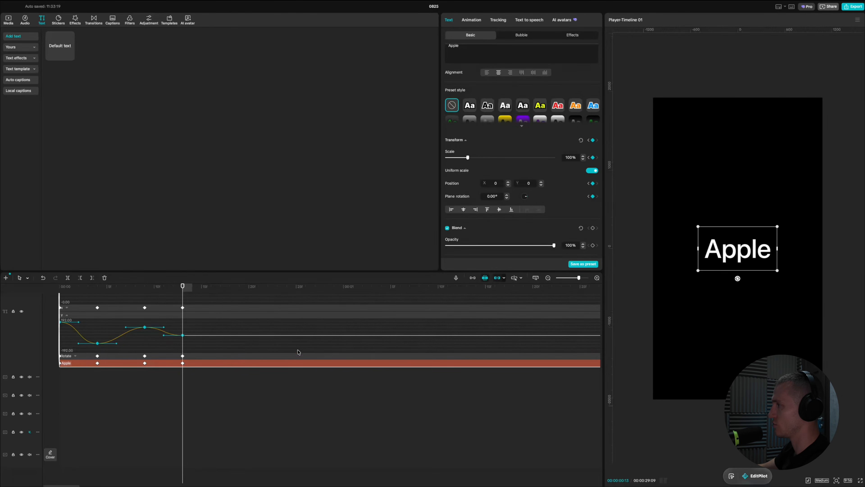
Try the Circular Ease and Rebound Out preset curves on the Apple text's Y position keyframes.
scroll(285, 362, "down", 3)
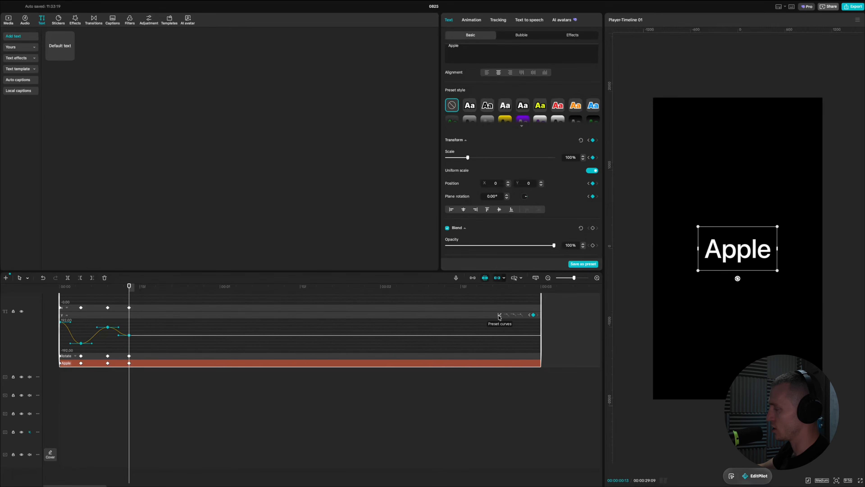
left_click(500, 315)
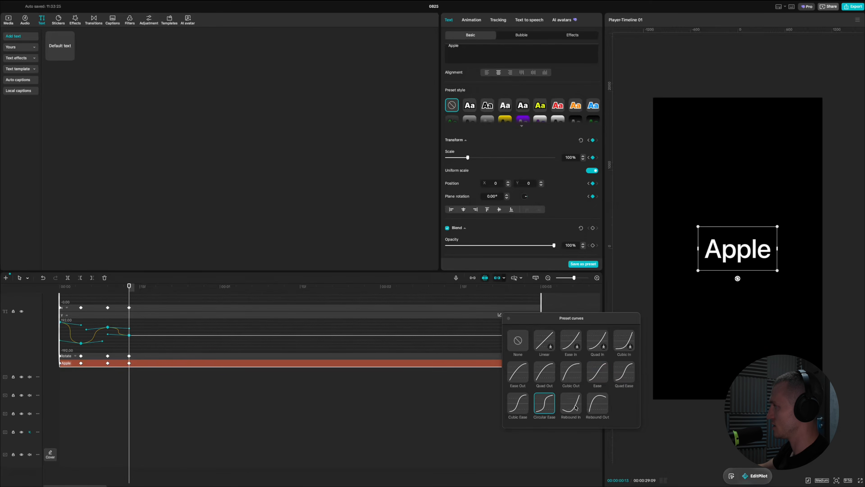
left_click(598, 403)
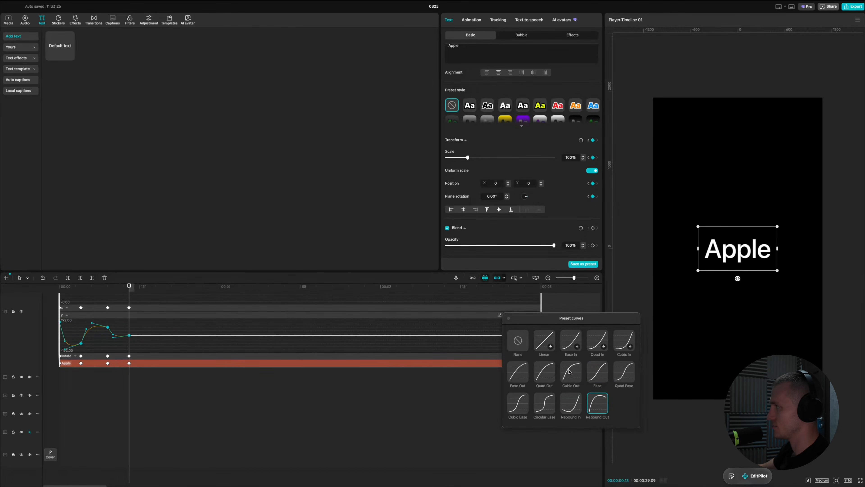
Pull the first Y keyframe's curve handle down for a faster start and lower the Apple text slightly at frame 9.
scroll(71, 342, "up", 3)
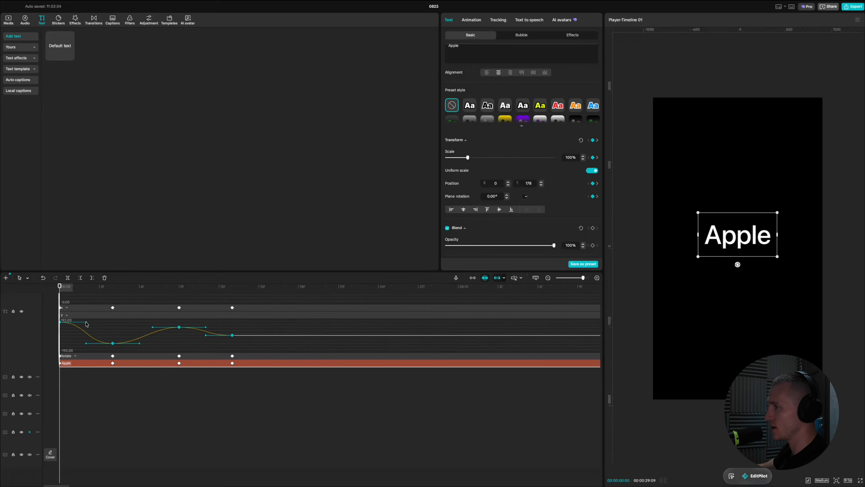
left_click_drag(87, 323, 74, 344)
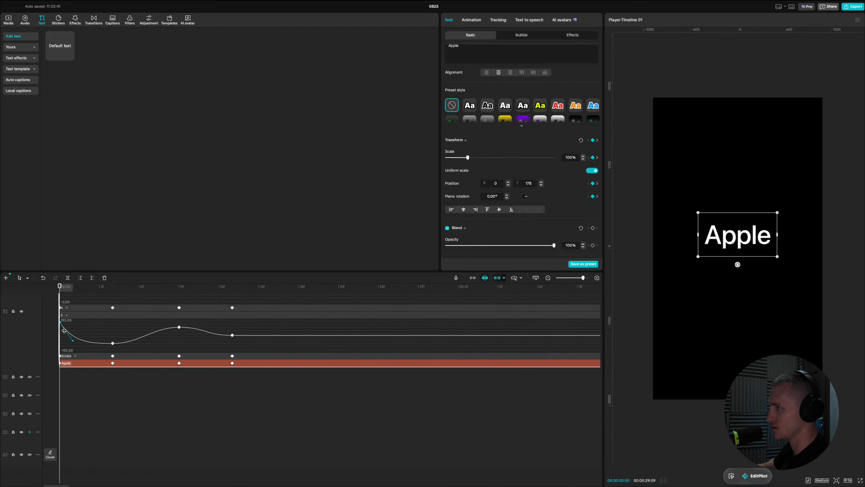
key("space")
left_click_drag(259, 291, 177, 301)
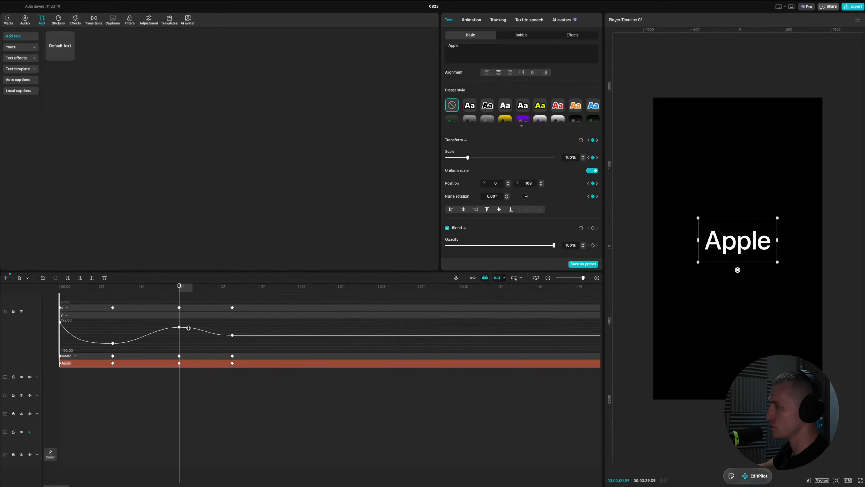
left_click_drag(750, 237, 772, 242)
key("Home")
key("space")
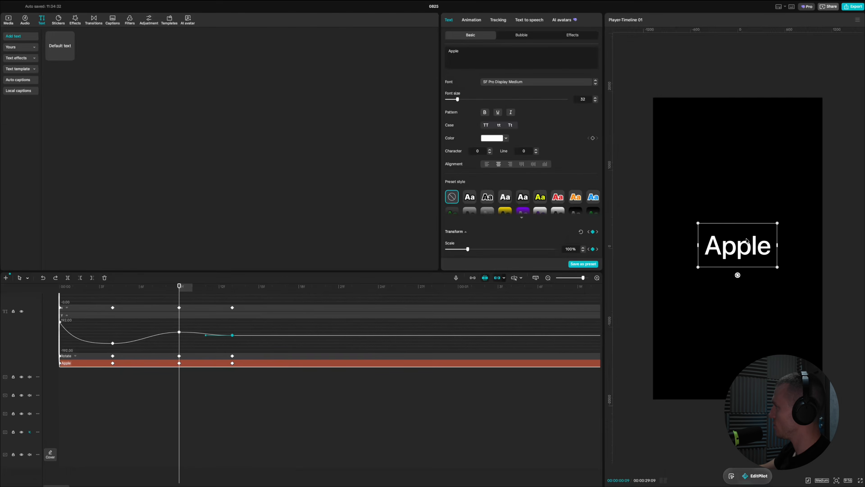
Hide the keyframe curves and turn the animated Apple text into a compound clip.
key("alt+k")
right_click(197, 353)
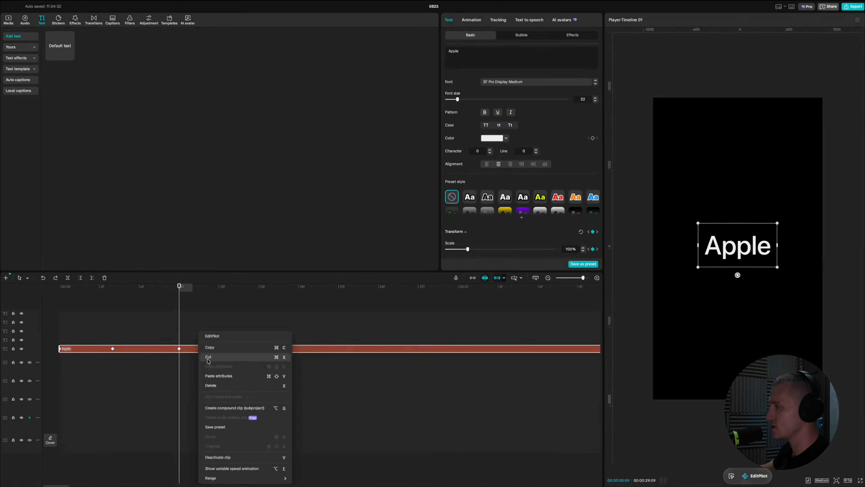
left_click(242, 408)
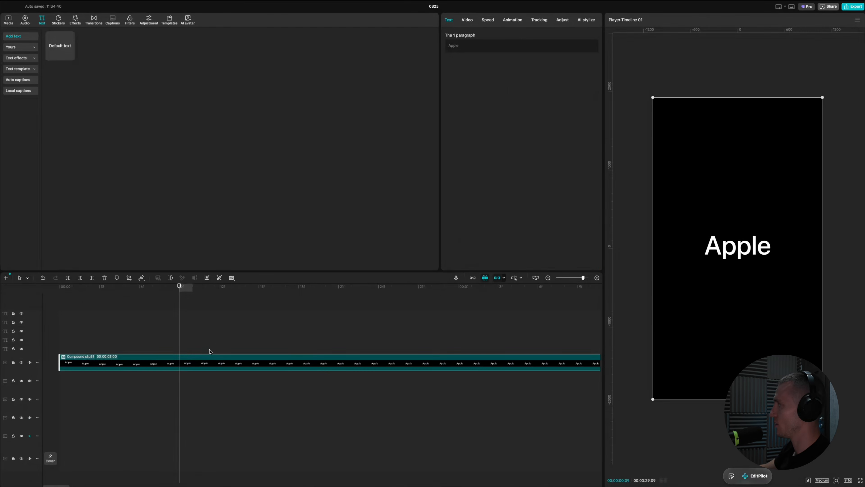
Duplicate the Apple compound clip on the track above, one frame later, and change the copy's text to Style.
left_click_drag(82, 362, 98, 342)
left_click(118, 358)
left_click(508, 45)
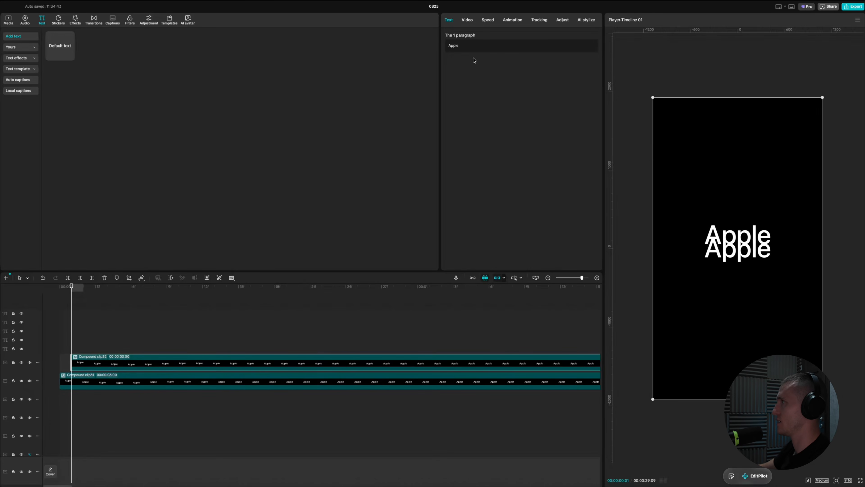
key("ctrl+a")
type("Style")
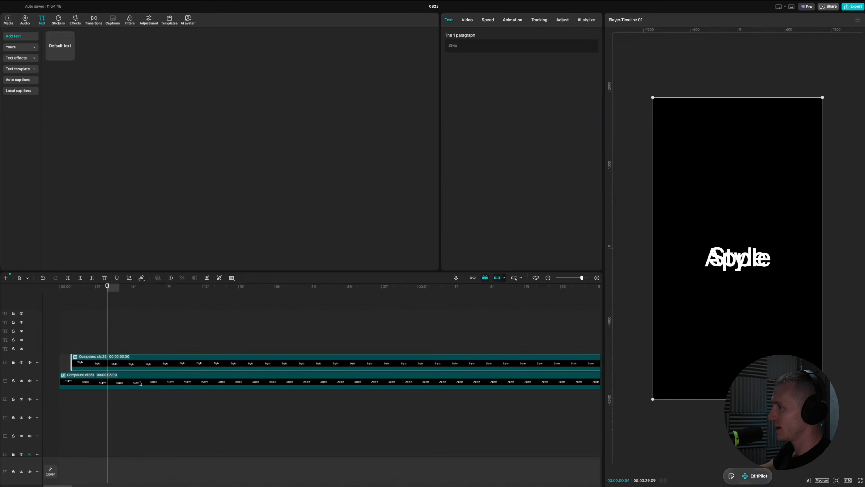
Move the Style word beside Apple on the same line, select both compound clips and play from the start.
left_click_drag(749, 297, 777, 301)
left_click(218, 381)
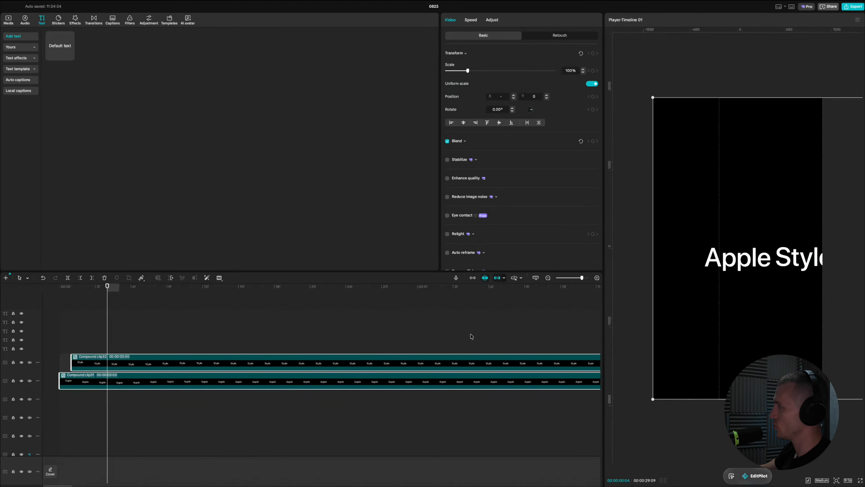
left_click(180, 327)
left_click_drag(179, 325, 41, 364)
left_click(110, 324)
left_click_drag(108, 324, 21, 325)
key("space")
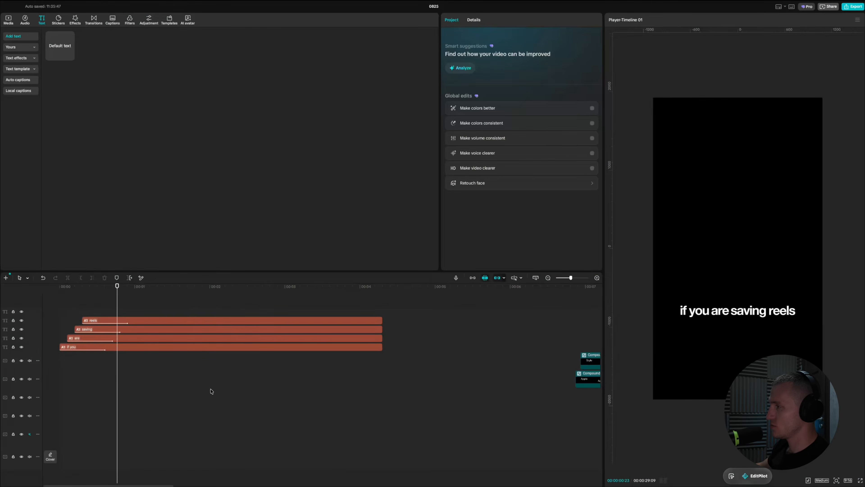
Raise the whole "if you are saving reels" caption line to the middle of the frame and apply the Pop Up entrance animation.
key("ctrl+a")
left_click_drag(746, 308, 746, 244)
left_click(499, 21)
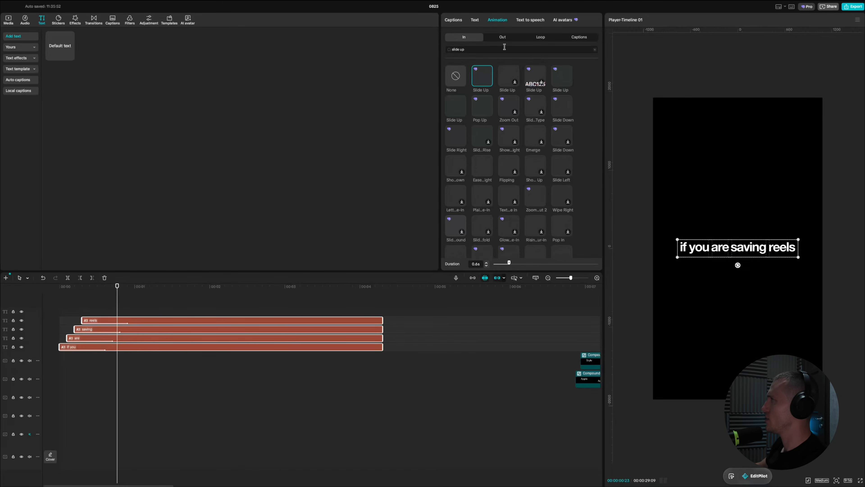
type("pop up")
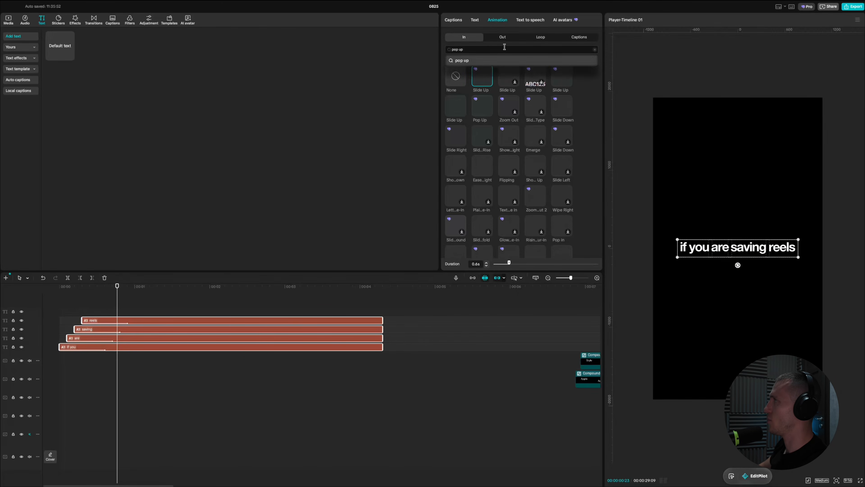
key("Return")
left_click(488, 84)
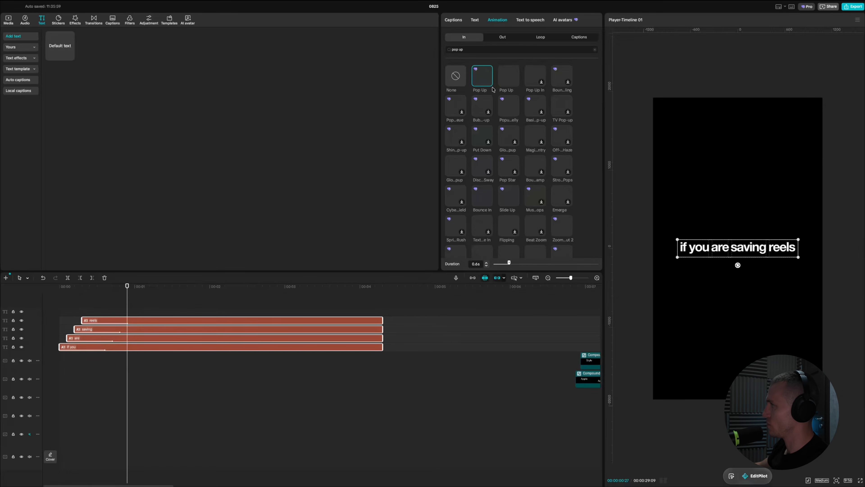
Set the captions' Pop Up animation duration to 0.8 s and play them from the start.
left_click(487, 262)
left_click(487, 262)
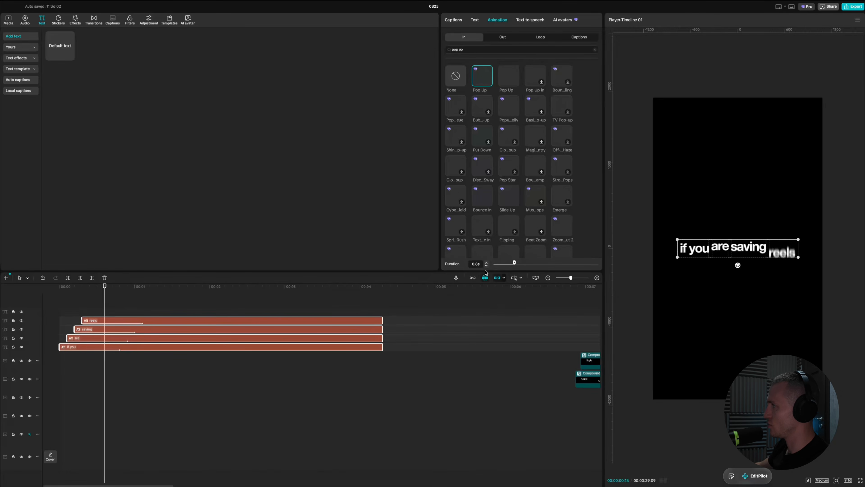
left_click_drag(177, 302, 18, 307)
key("space")
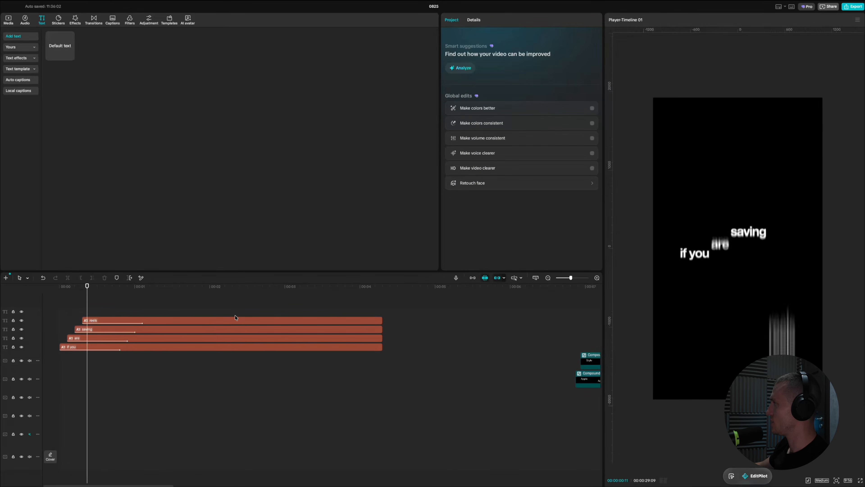
Step through the first frames of the captions up to frame 4 and examine how "if you" enters with Pop Up.
scroll(235, 317, "up", 3)
key("space")
left_click_drag(131, 294, 25, 303)
key("Right")
key("Right")
key("Right")
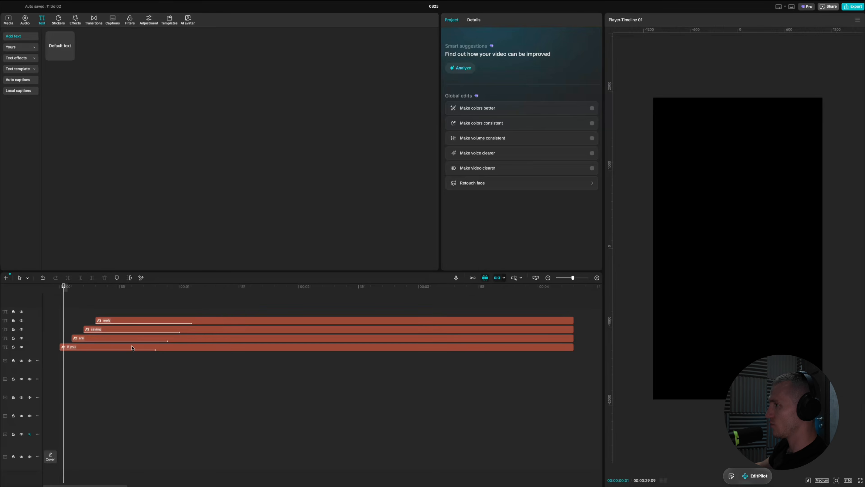
left_click(115, 347)
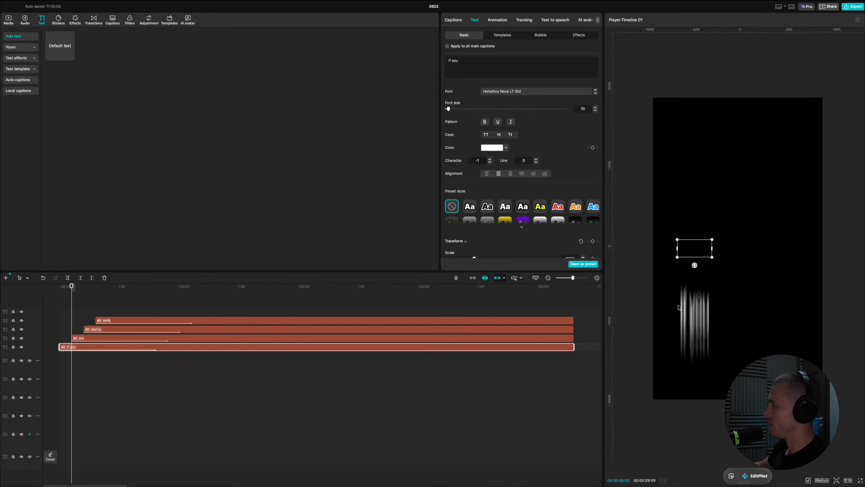
key("Right")
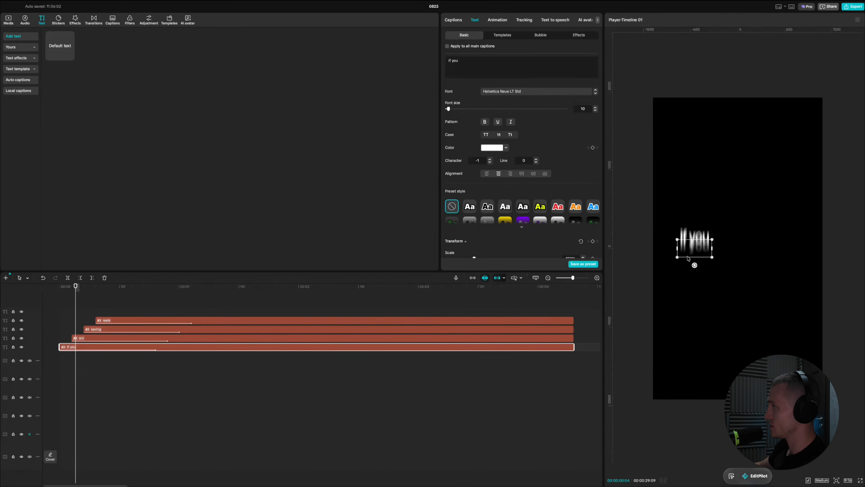
Keyframe the "if you" caption's opacity at 0% on frame 3 and 100% on frame 4.
key("Left")
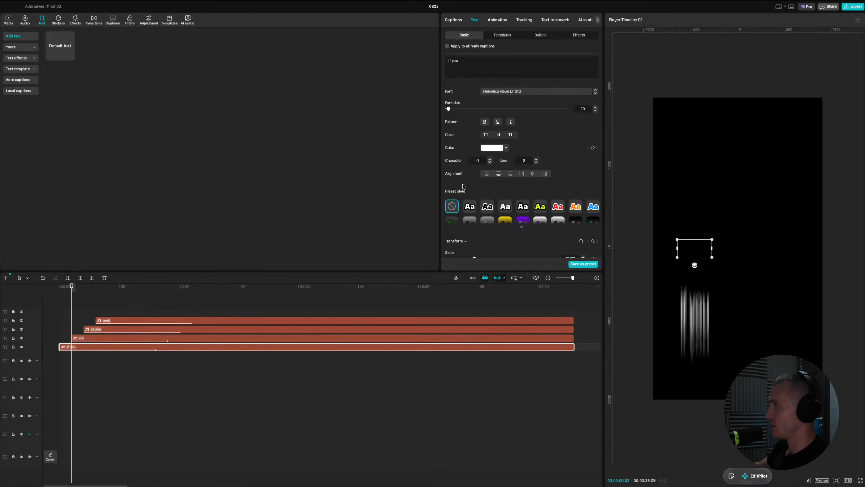
scroll(463, 187, "down", 3)
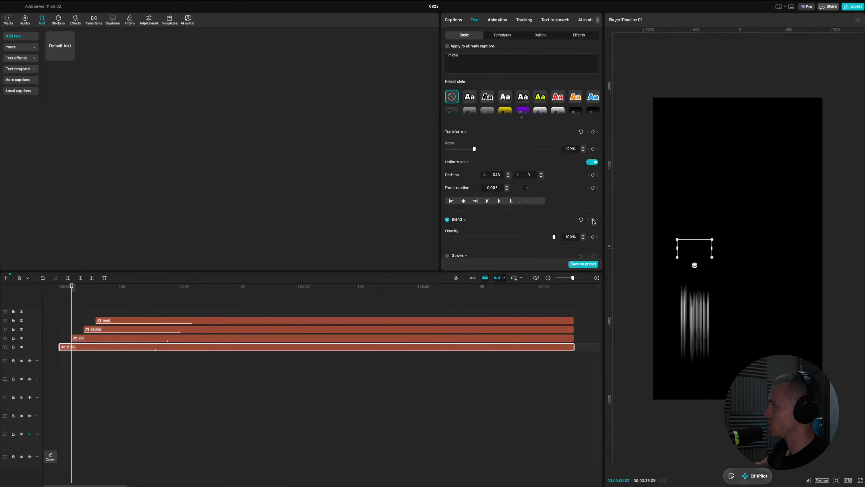
left_click_drag(531, 237, 371, 257)
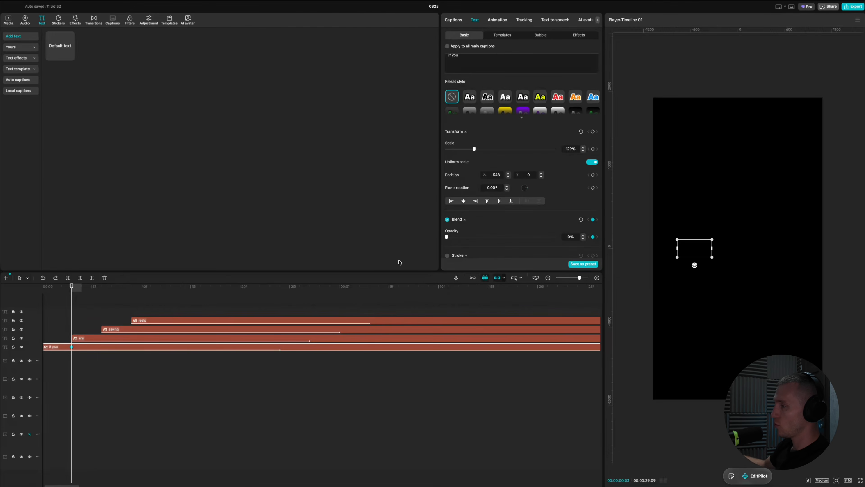
key("Right")
left_click_drag(446, 237, 619, 229)
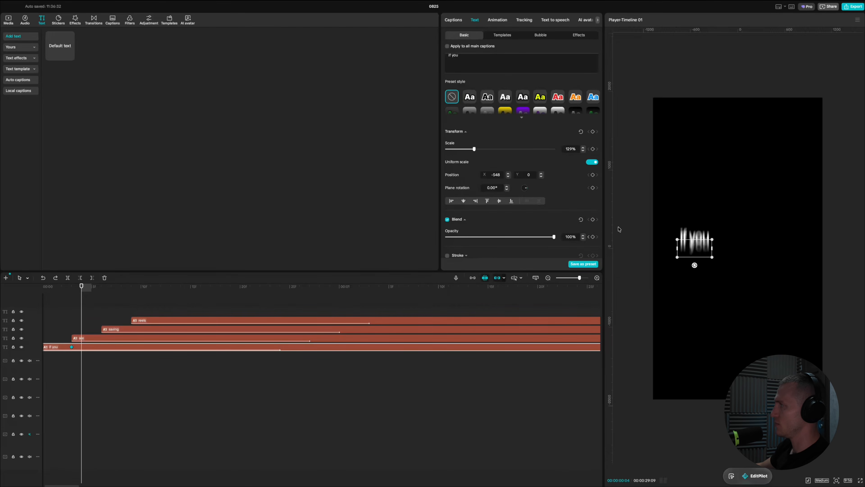
Keyframe the "are" caption's opacity at 0% on frame 4 and 100% on frame 5.
left_click(85, 341)
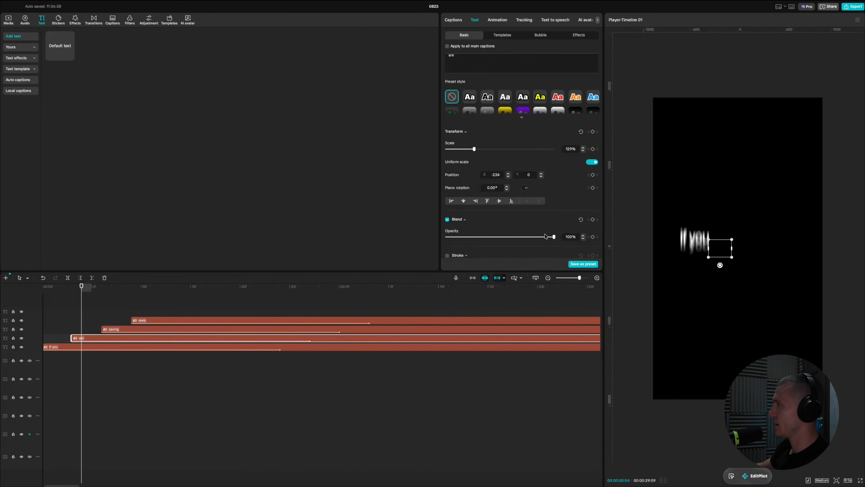
left_click_drag(546, 237, 369, 240)
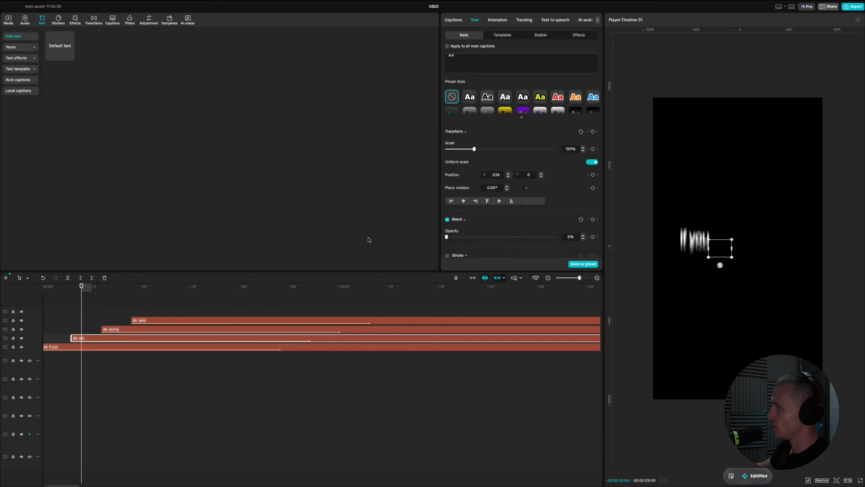
left_click(593, 219)
key("Right")
left_click_drag(459, 240, 571, 236)
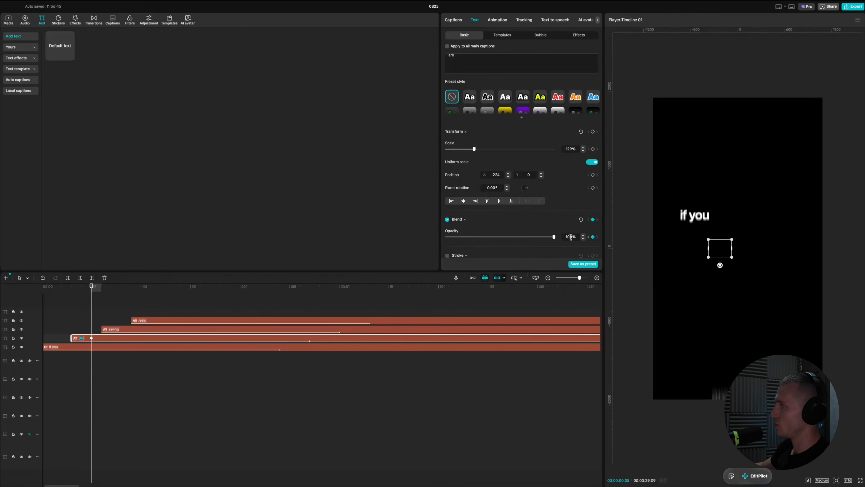
Keyframe the "saving" caption's opacity at 0% on frame 5 and return to the start of the timeline.
left_click(120, 330)
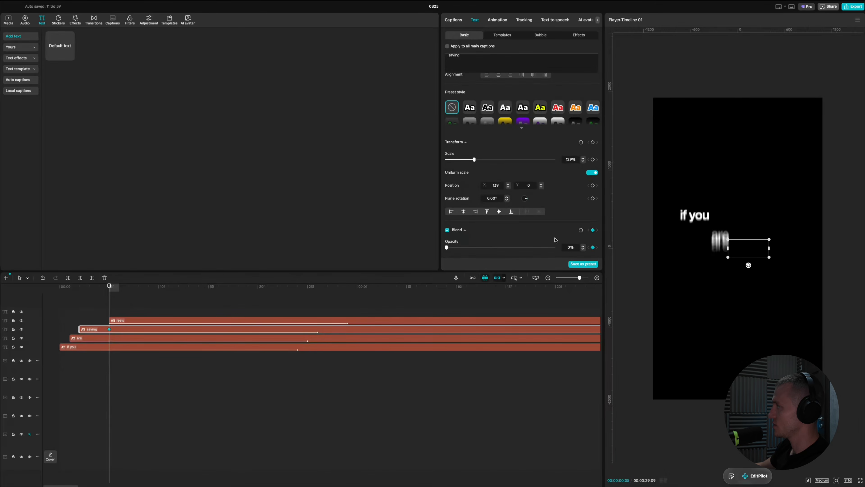
left_click(66, 314)
left_click_drag(123, 302, 348, 297)
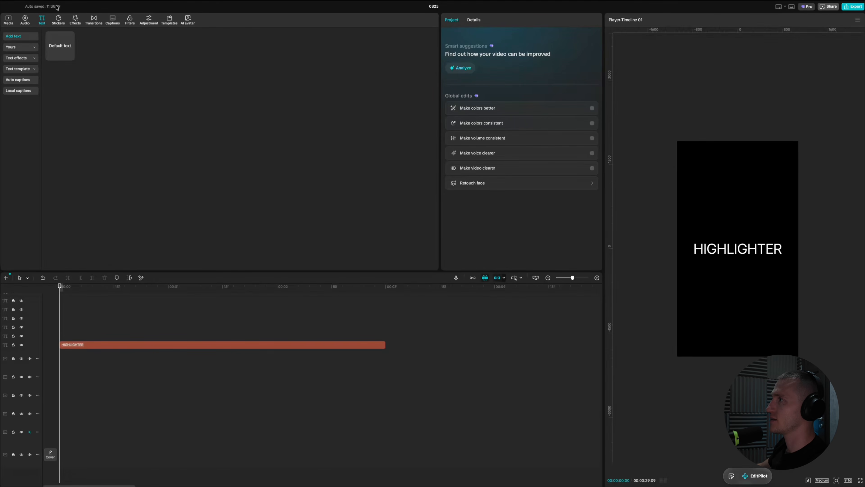
Add a rectangle shape at the start of the timeline and resize it to 839 x 198 around the HIGHLIGHTER text.
left_click(59, 21)
mouse_move(67, 57)
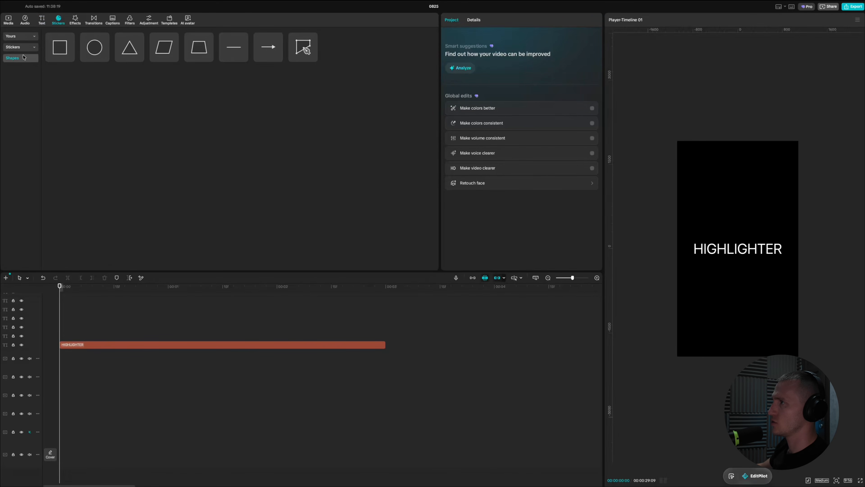
left_click(70, 57)
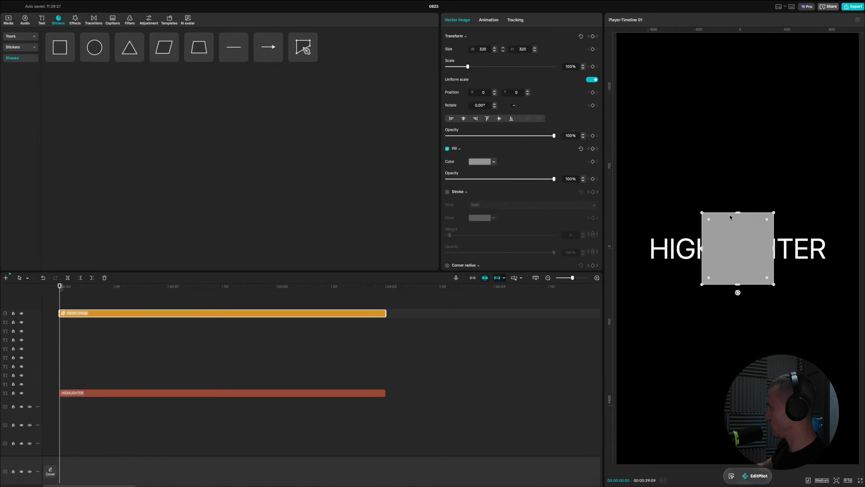
left_click_drag(737, 214, 643, 250)
Turn off the rectangle's fill and give it a dashed red stroke (FF0000).
left_click(447, 149)
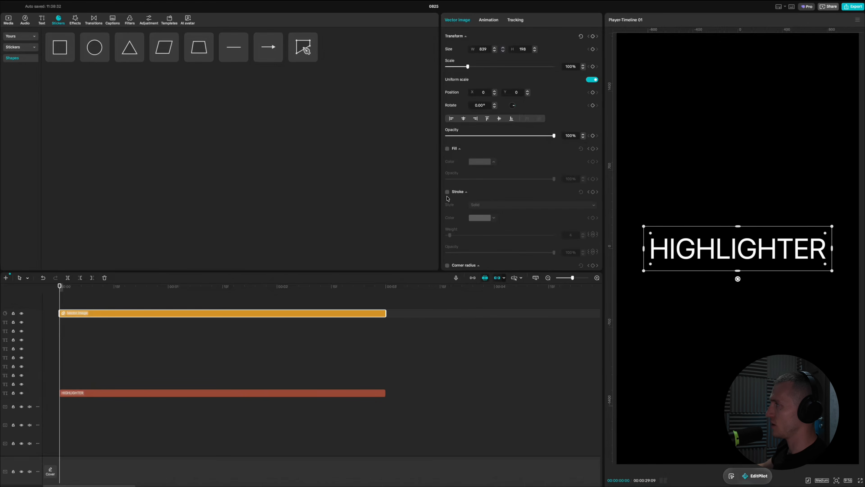
left_click(447, 192)
left_click(490, 218)
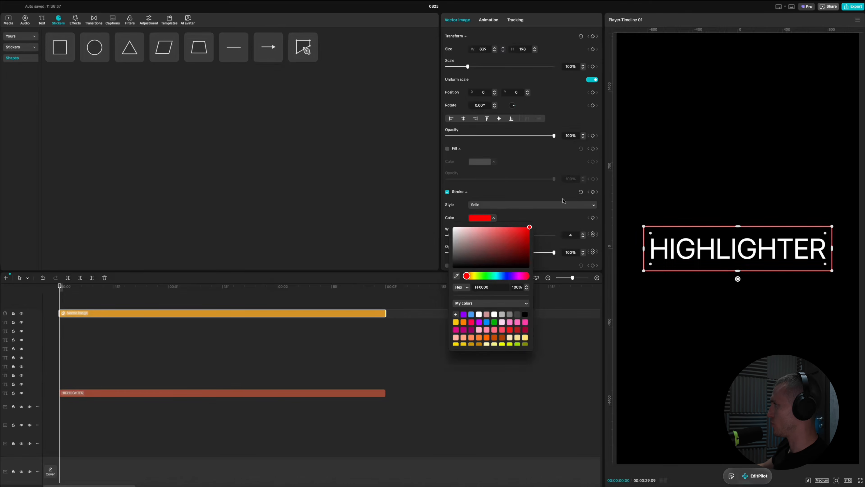
left_click(570, 216)
left_click(481, 206)
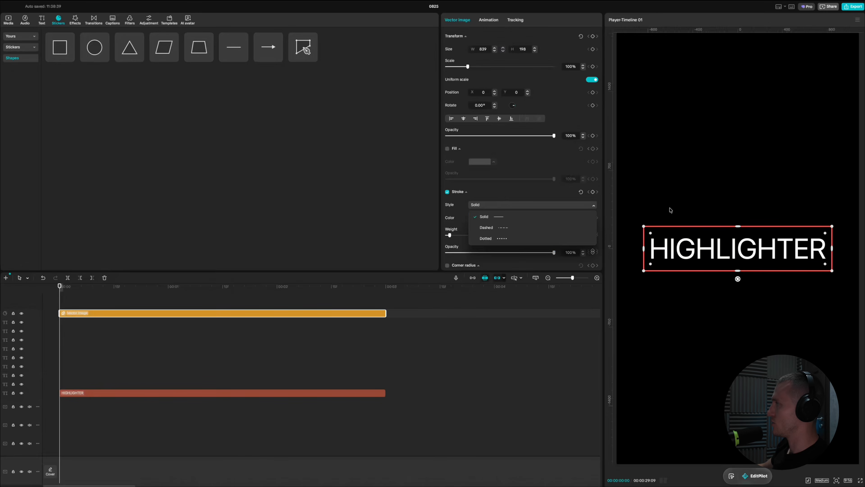
left_click(511, 231)
Set the rectangle's stroke weight to 3 and review the dashed outline at several points in the clip.
left_click(147, 348)
left_click(278, 313)
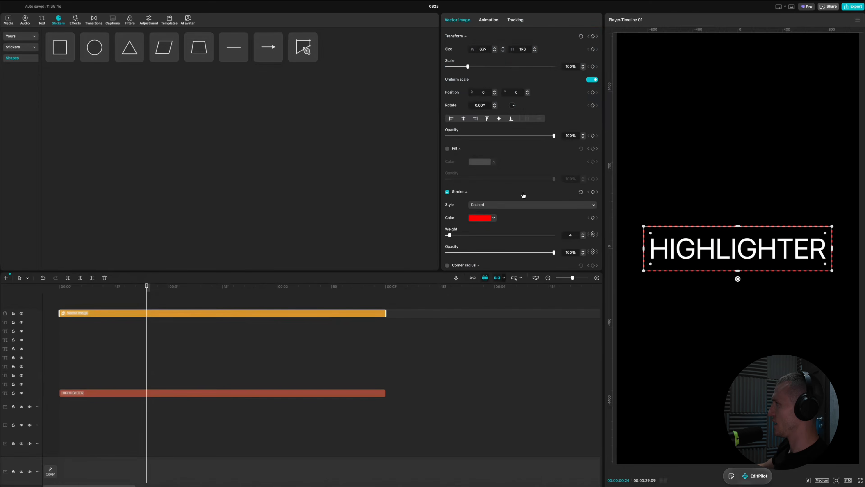
left_click_drag(449, 236, 446, 235)
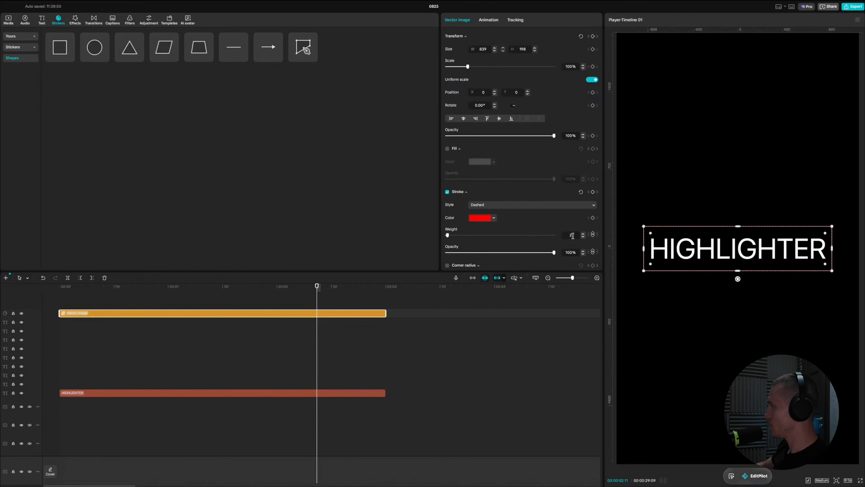
left_click(231, 352)
left_click(78, 358)
Apply a fading entrance animation to the HIGHLIGHTER text clip.
left_click(141, 396)
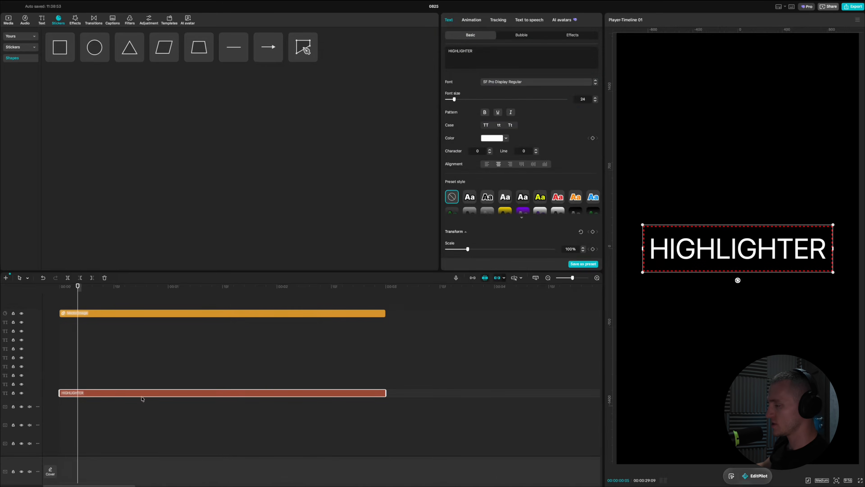
left_click(471, 20)
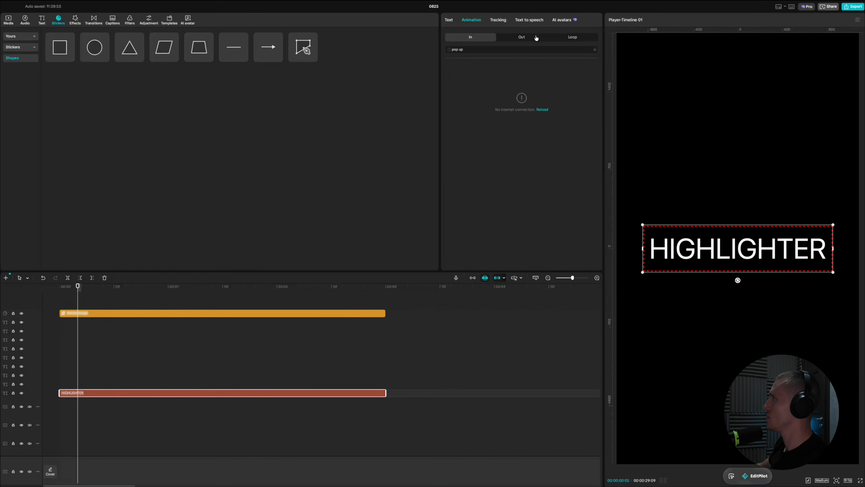
left_click(558, 86)
Return to the start of the timeline and turn the dashed rectangle into a compound clip.
left_click(110, 314)
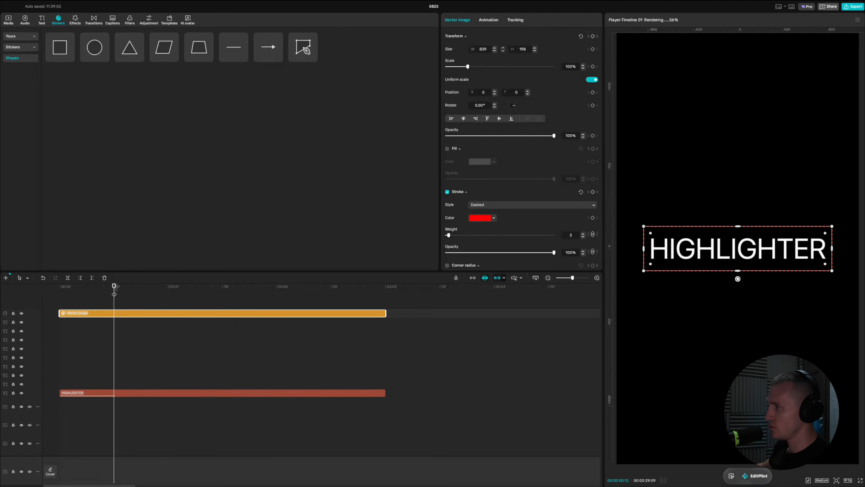
left_click_drag(114, 294, 60, 294)
right_click(97, 314)
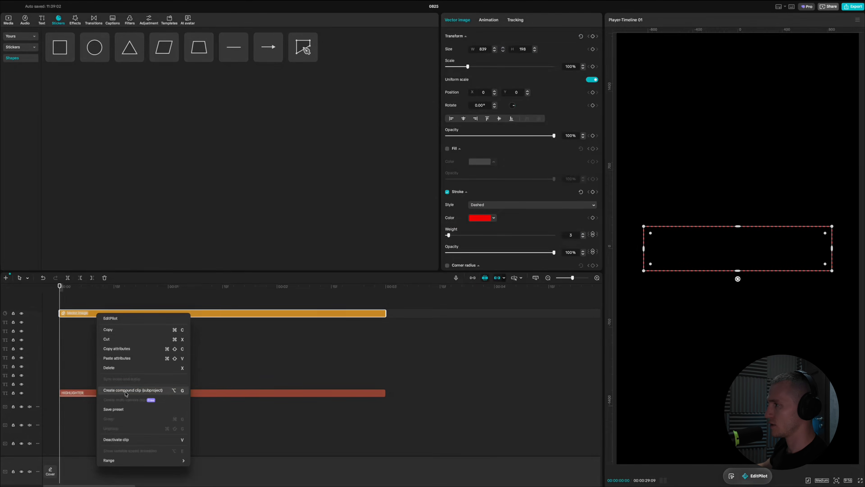
left_click(137, 392)
Add a Split mask to the rectangle's compound clip, rotated to -90° with a feather of 15.
left_click(550, 36)
left_click(467, 64)
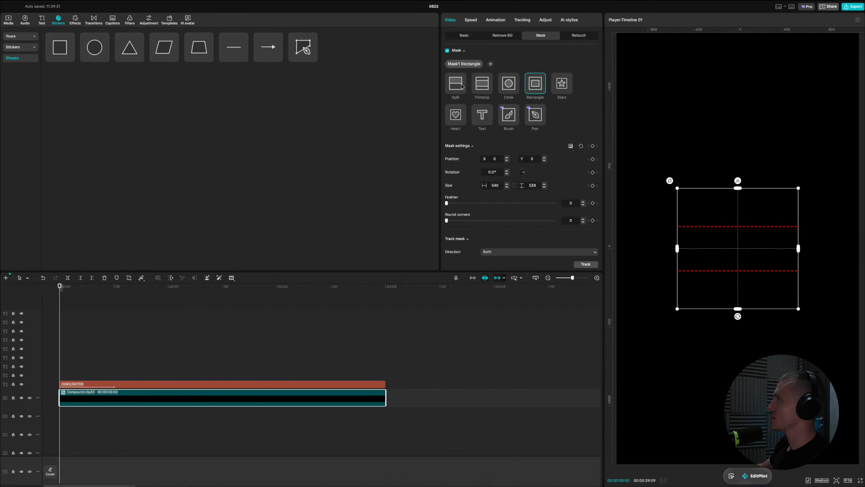
left_click_drag(738, 240, 745, 248)
type("15")
key("Return")
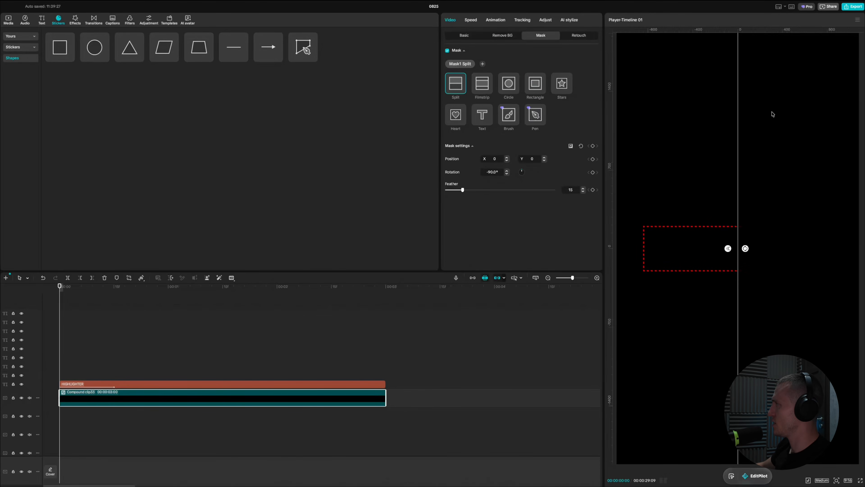
Keyframe the split mask from X -540 at the first frame to X 490, Y 22 at 00:00:01:15.
left_click_drag(738, 152, 617, 161)
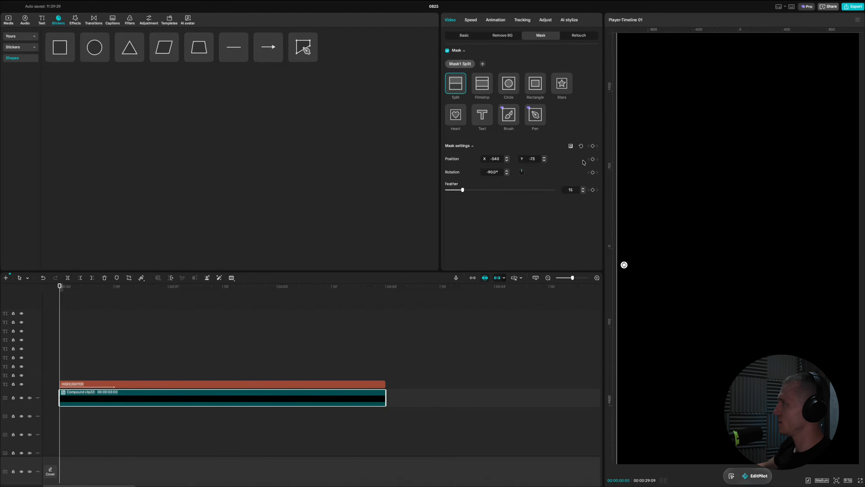
key("shift+Right")
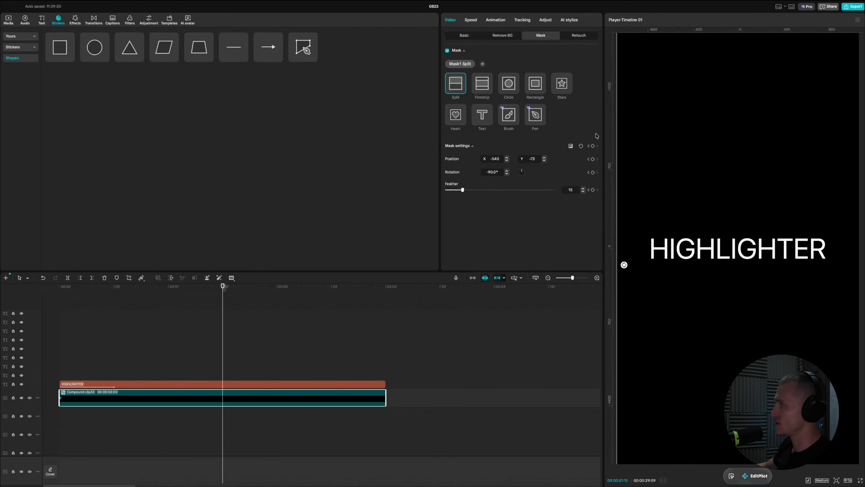
left_click_drag(619, 195, 848, 189)
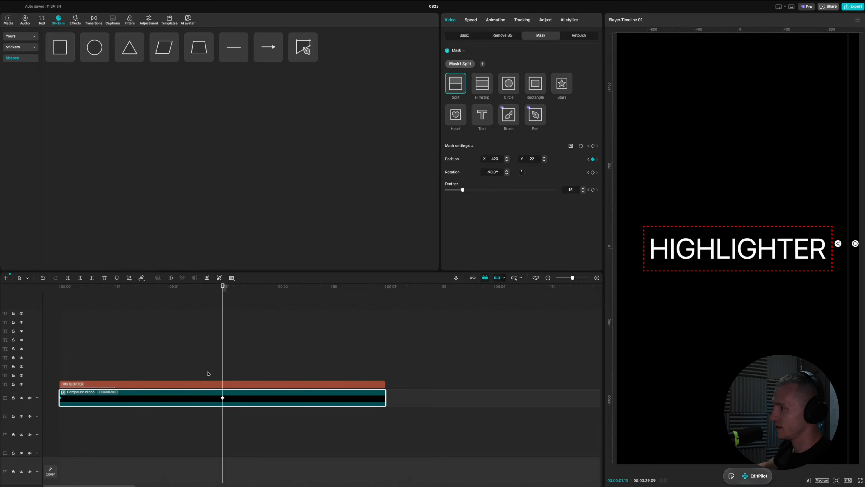
Move the mask's end keyframe earlier to frame 14 and play the reveal from the start.
left_click(98, 368)
left_click(123, 384)
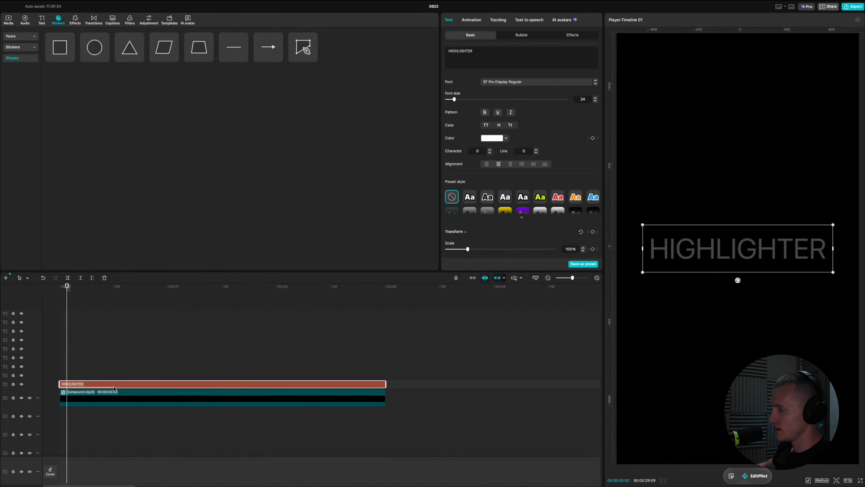
left_click(205, 400)
scroll(125, 415, "up", 3)
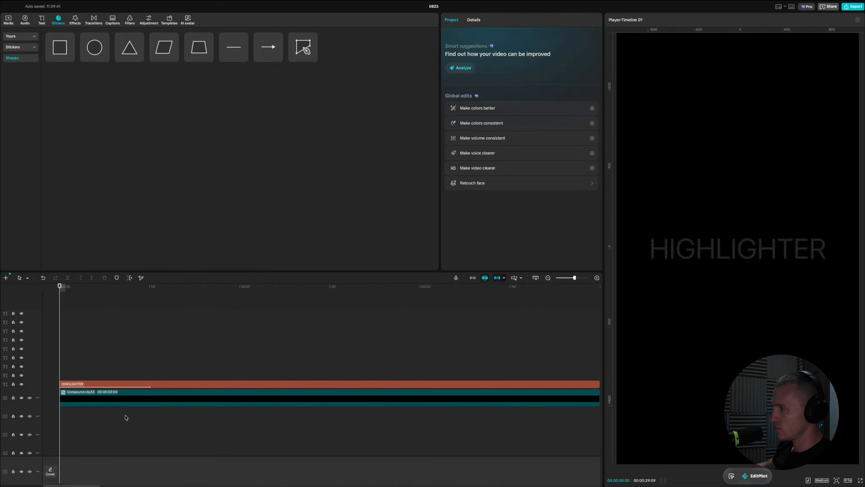
left_click(137, 401)
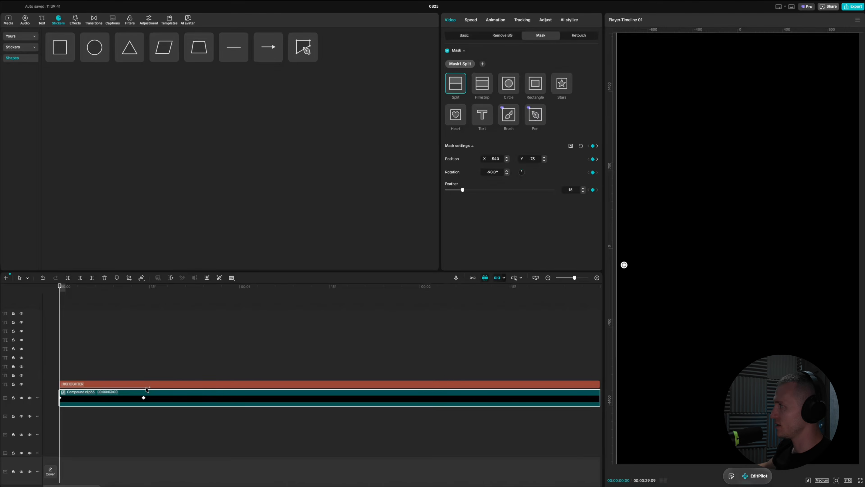
key("space")
left_click(151, 351)
key("Up")
key("space")
Show the compound clip's variable speed animation, bend the mask's horizontal position curve into a smooth ease-out and play it.
left_click(144, 397)
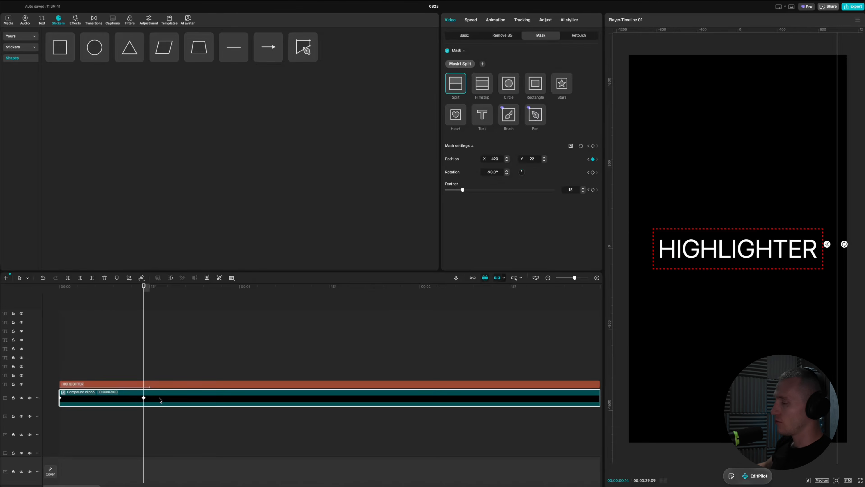
right_click(160, 404)
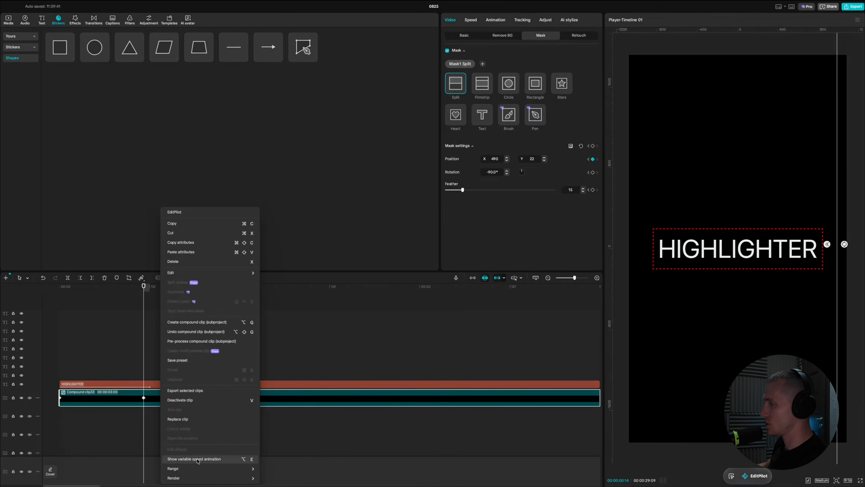
left_click(184, 459)
left_click_drag(141, 367, 15, 335)
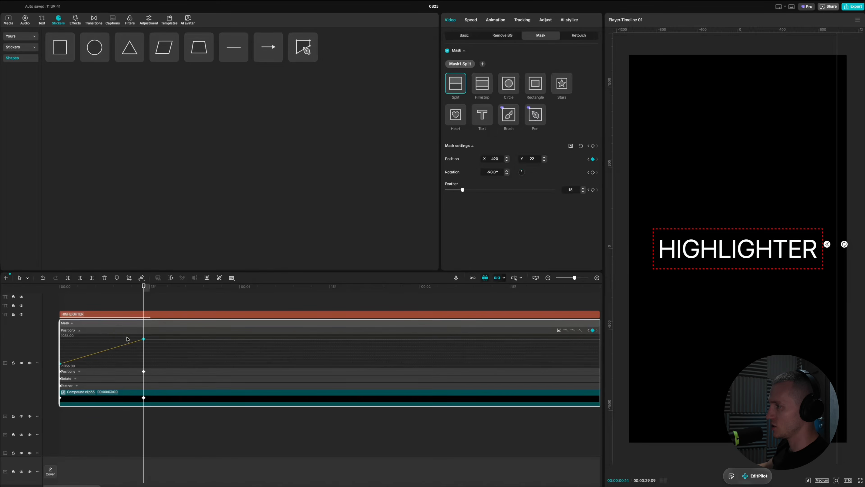
key("space")
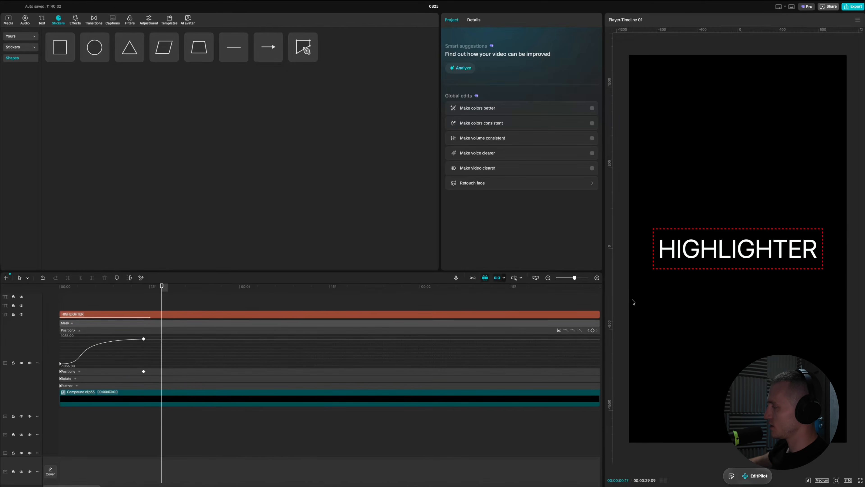
Open the rectangle's compound clip, turn off the rectangle's stroke and turn on its fill.
left_click(145, 404)
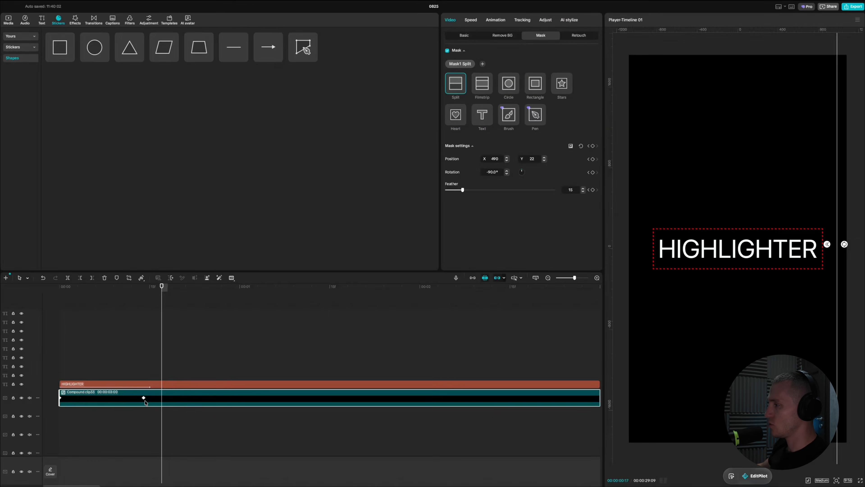
double_click(167, 403)
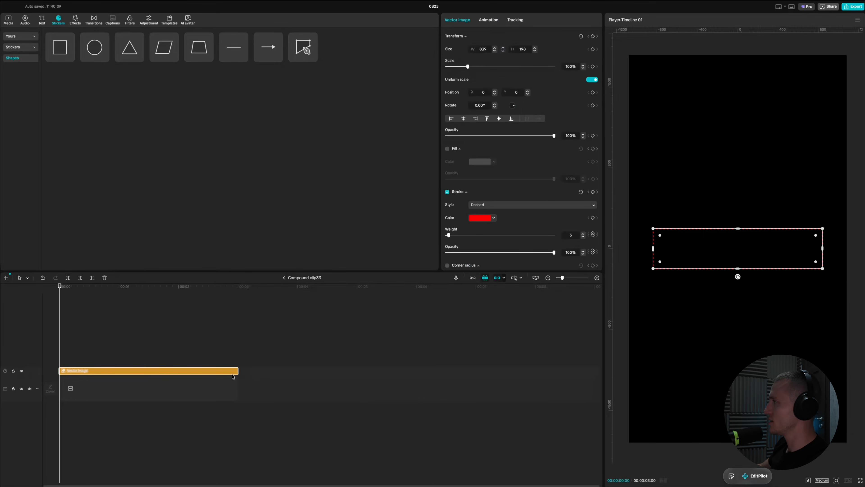
left_click(447, 192)
left_click(447, 148)
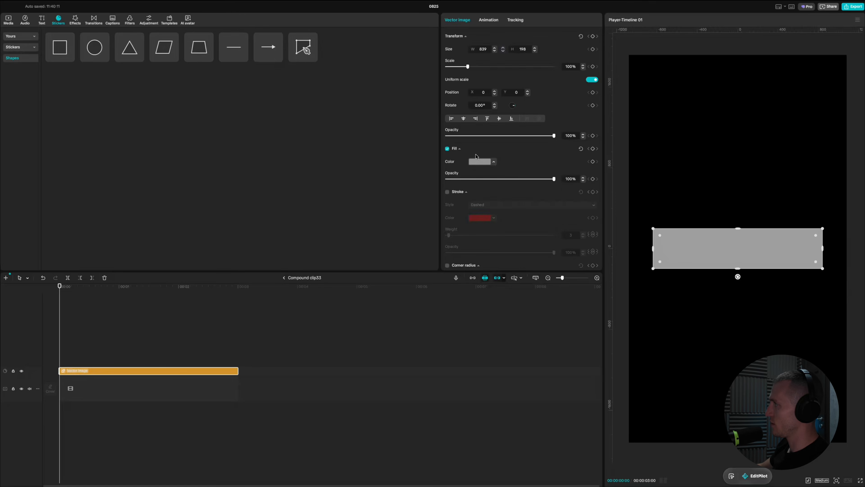
Change the rectangle's fill color to blue 469AD4, return to the main timeline and play the highlighted text.
left_click(494, 162)
left_click(525, 201)
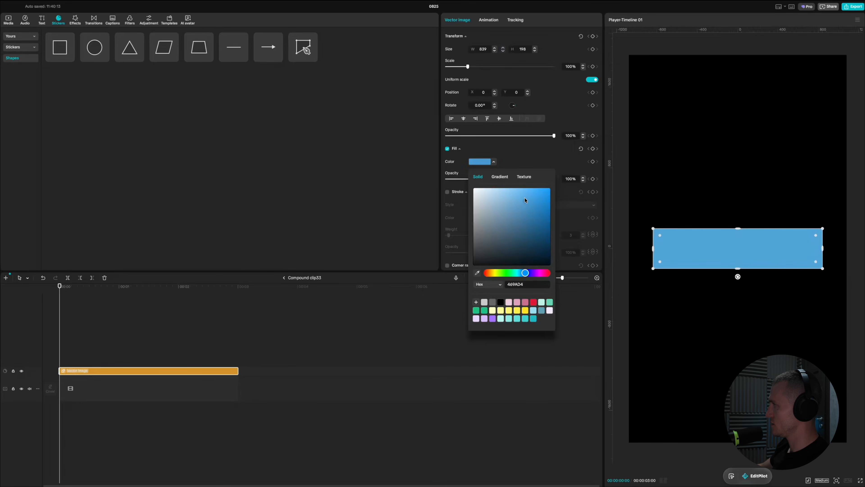
left_click(290, 278)
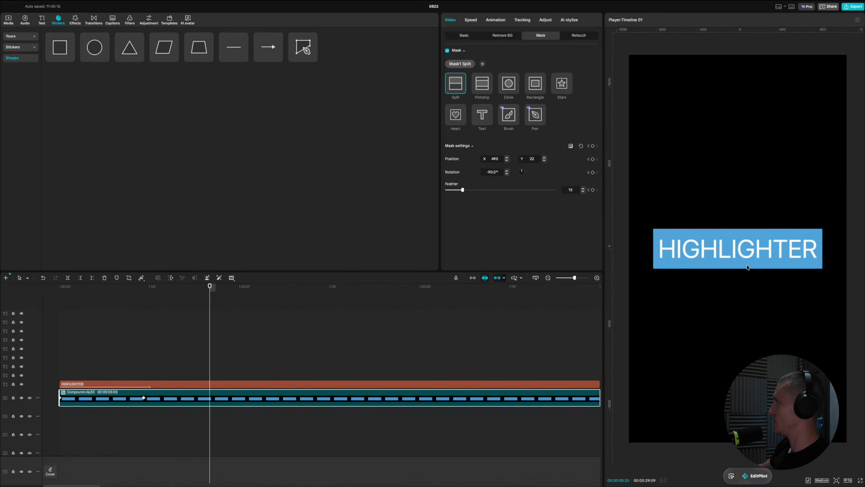
key("space")
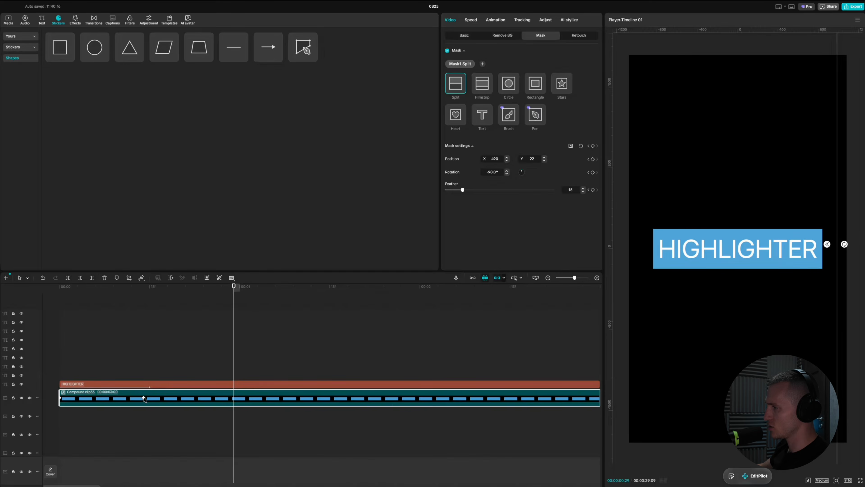
Move the mask's end keyframe later to about frame 26, lengthen the HIGHLIGHTER text's intro animation and play the reveal from the start.
key("alt+k")
key("alt+k")
left_click_drag(143, 398, 215, 398)
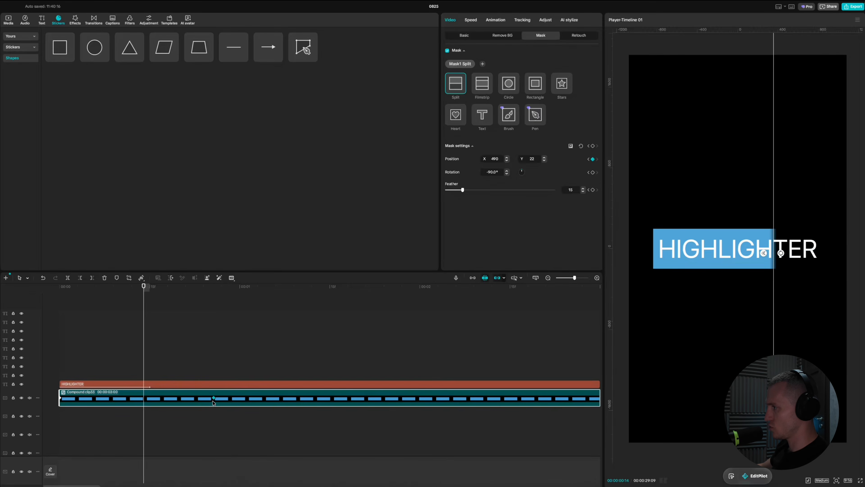
left_click(201, 386)
left_click(176, 403)
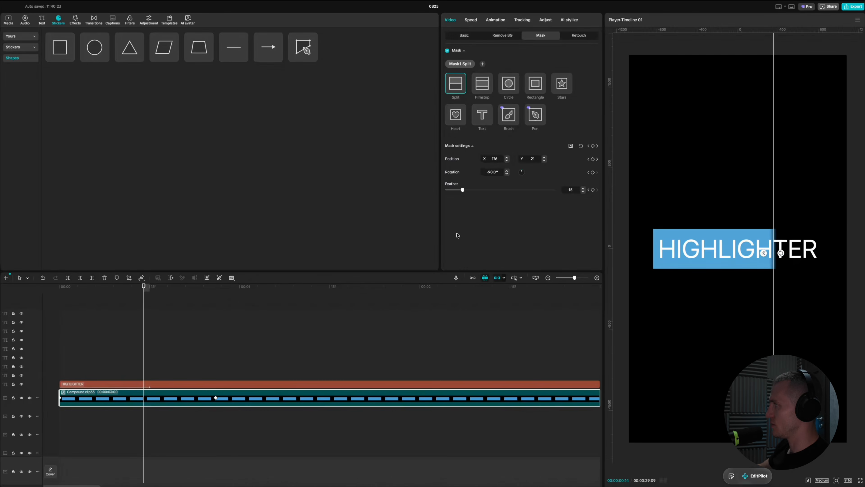
left_click_drag(157, 387, 181, 385)
left_click_drag(144, 354, 22, 390)
key("space")
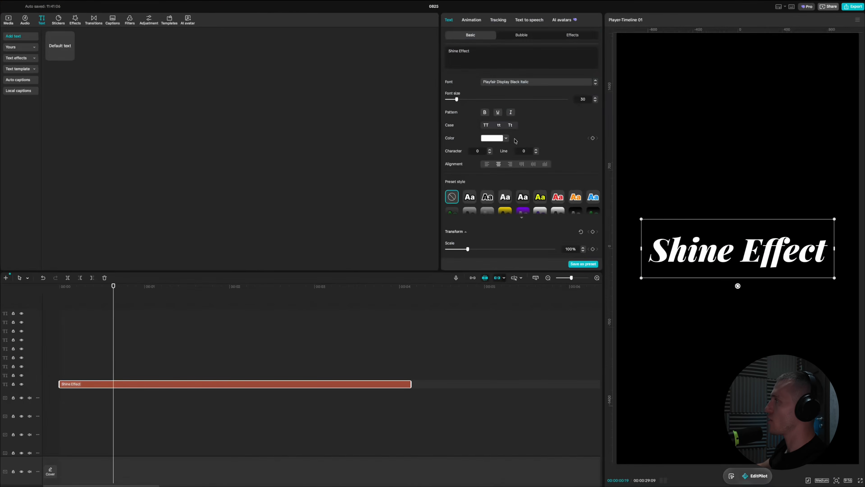
Color the Shine Effect text bright blue 00ABFF.
left_click(502, 140)
left_click_drag(503, 163, 543, 146)
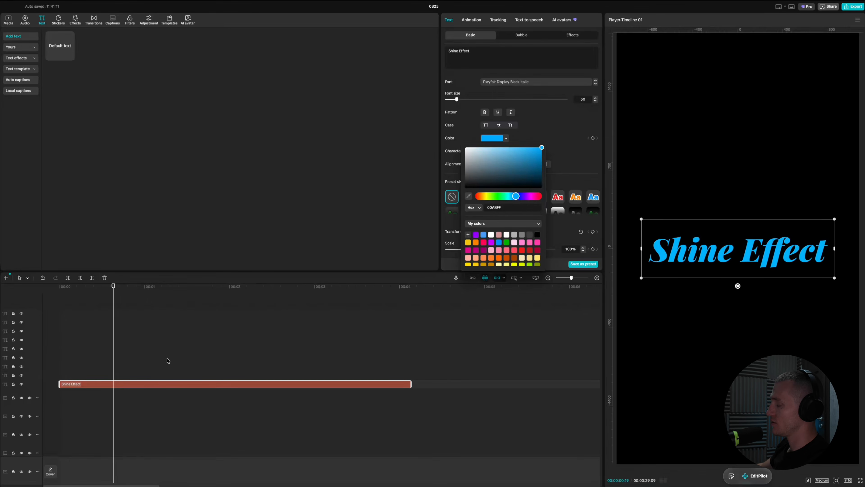
left_click(203, 350)
key("Left")
key("Left")
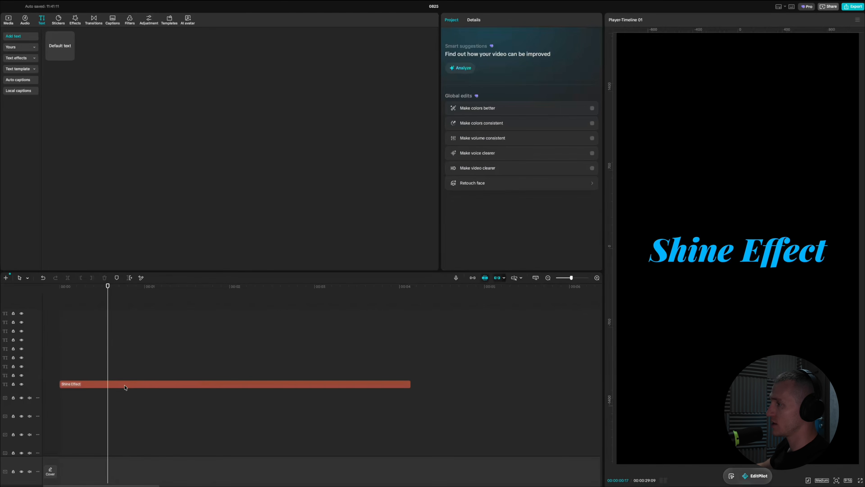
Duplicate the Shine Effect text onto the track above and color the copy white.
left_click_drag(124, 385, 120, 374, "alt")
left_click(120, 374)
left_click(499, 141)
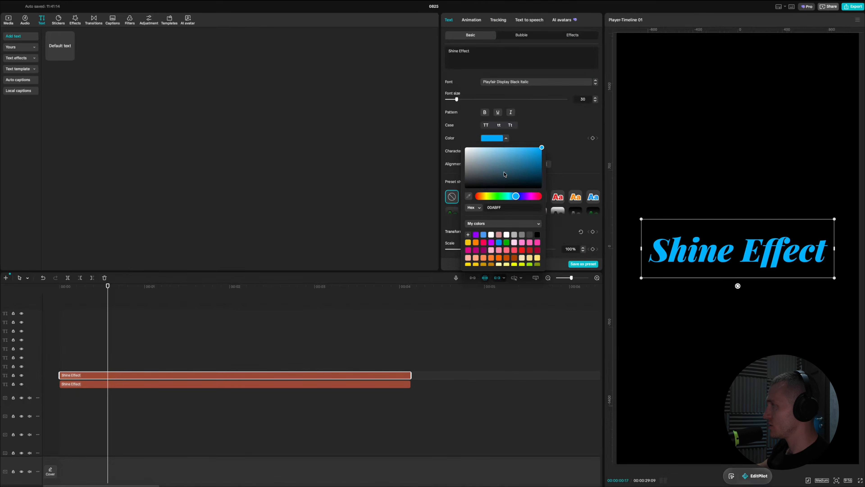
left_click_drag(507, 173, 428, 110)
left_click(154, 375)
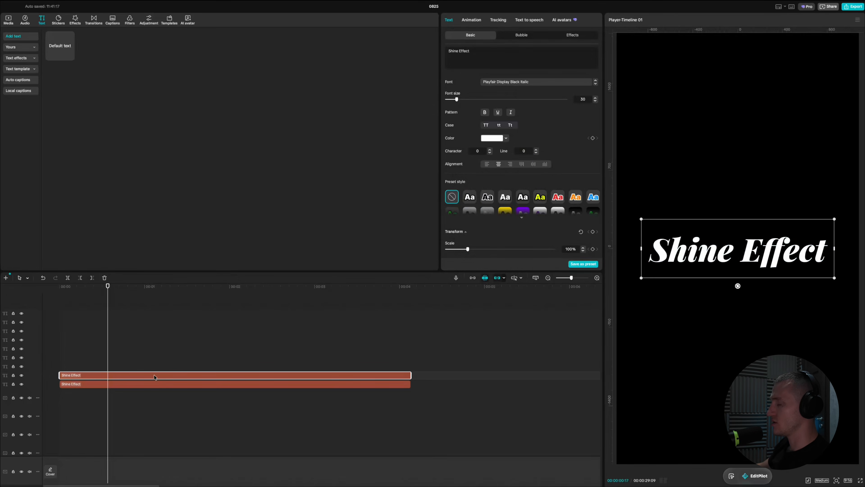
Turn the white text and the blue text into two separate compound clips.
right_click(154, 376)
left_click(183, 407)
left_click(153, 385)
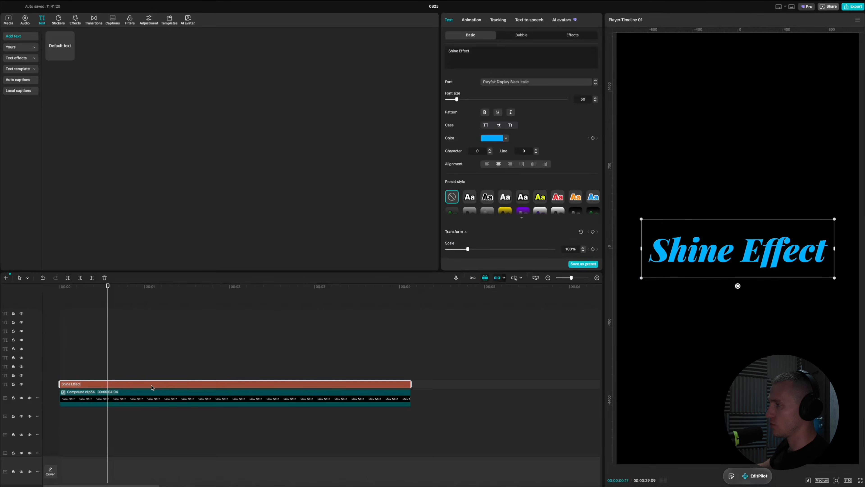
right_click(154, 385)
left_click(181, 409)
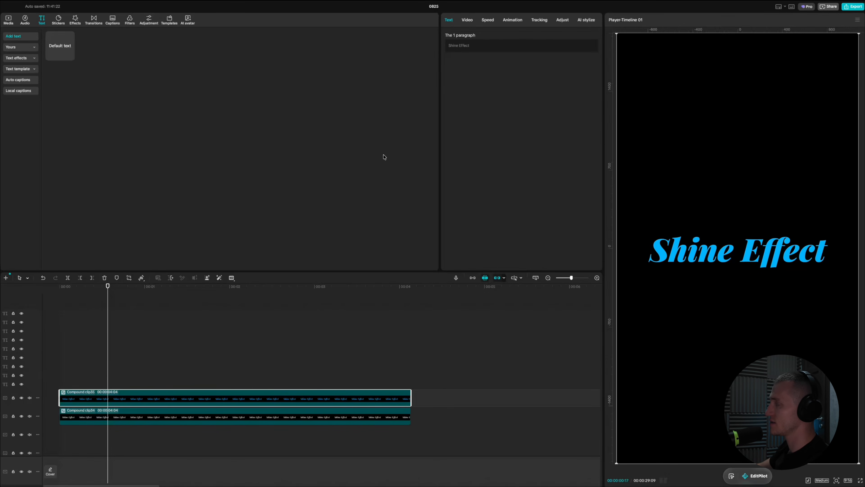
Bring the white text's compound clip in front of the blue one by setting its layer to 2.
left_click(132, 419)
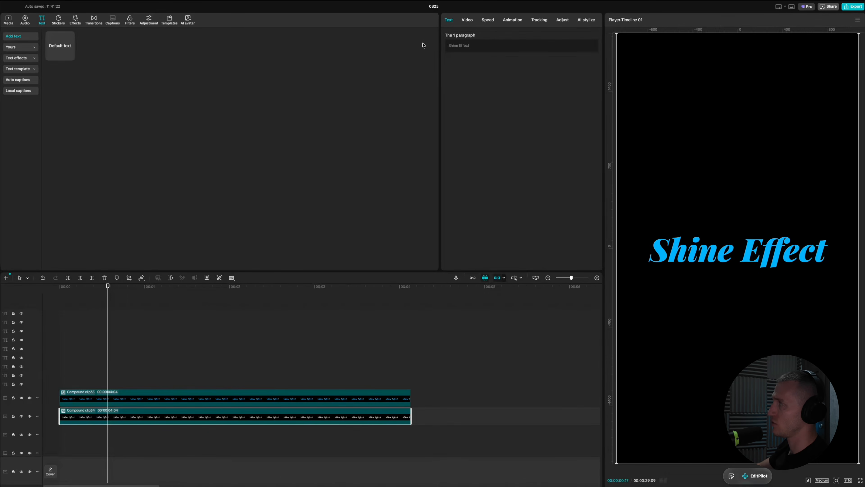
left_click(467, 20)
left_click(482, 243)
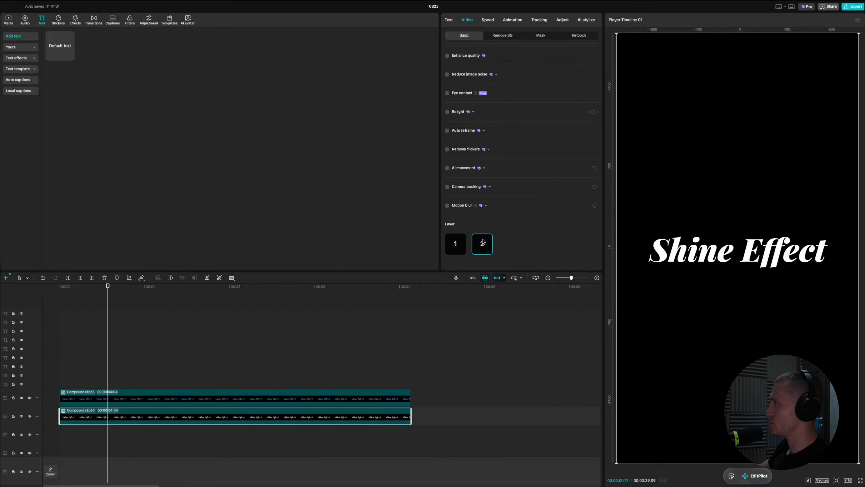
Mask the white compound clip with a narrow diagonal Filmstrip mask rotated 50°, size 37, with feather 32.
left_click(545, 36)
left_click(465, 65)
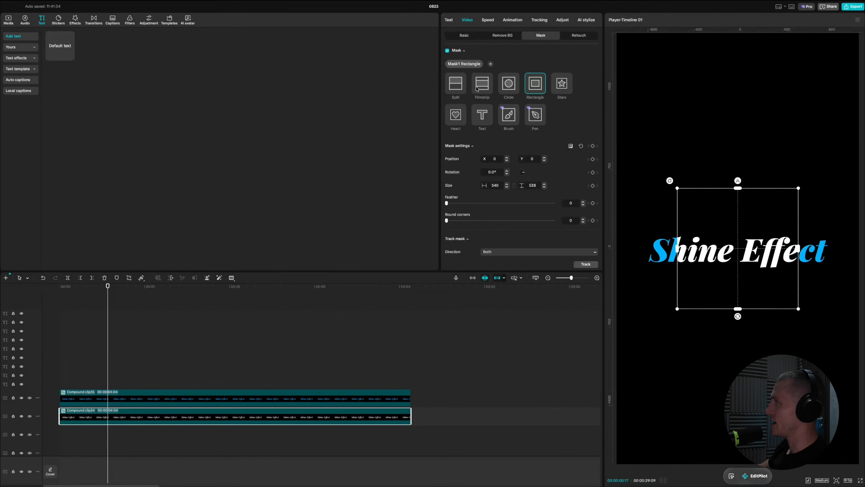
left_click_drag(738, 317, 684, 293)
scroll(798, 209, "up", 5)
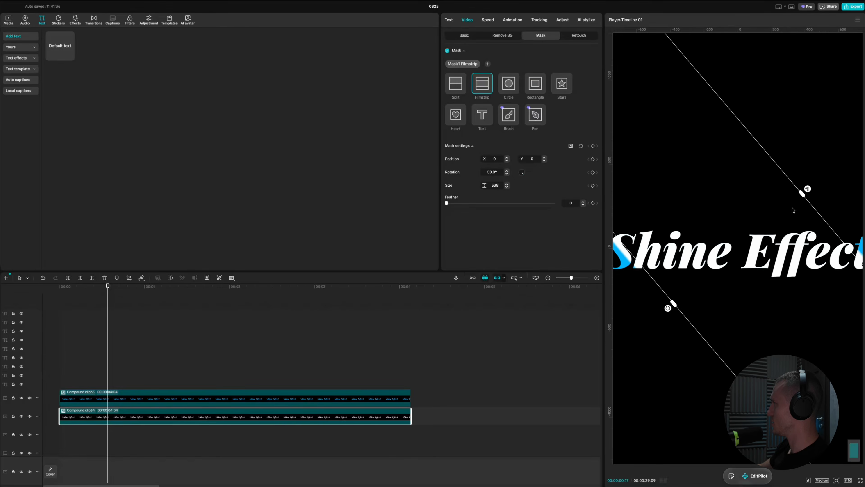
left_click_drag(829, 172, 711, 220)
scroll(708, 258, "down", 2)
left_click_drag(482, 203, 481, 203)
scroll(731, 273, "down", 4)
scroll(733, 272, "down", 2)
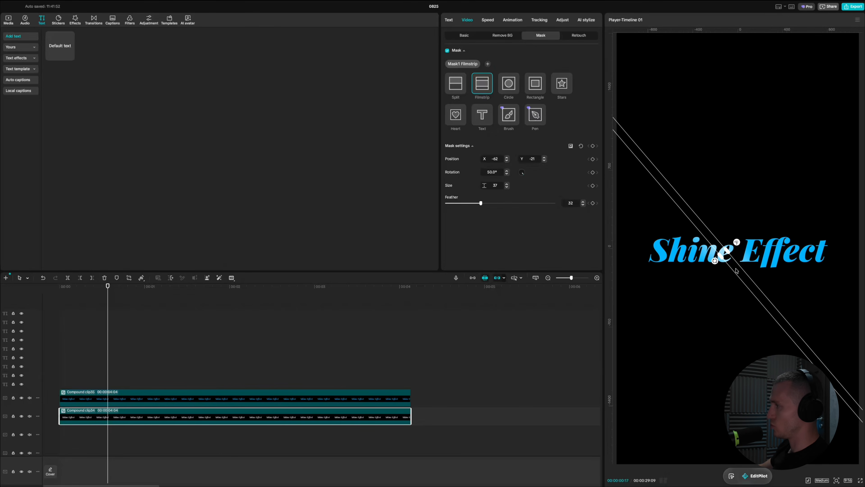
Keyframe the filmstrip mask from X -524, Y -170 at the first frame to X 287, Y 367 at 00:00:01:15, and play the shine.
left_click_drag(109, 347, 59, 358)
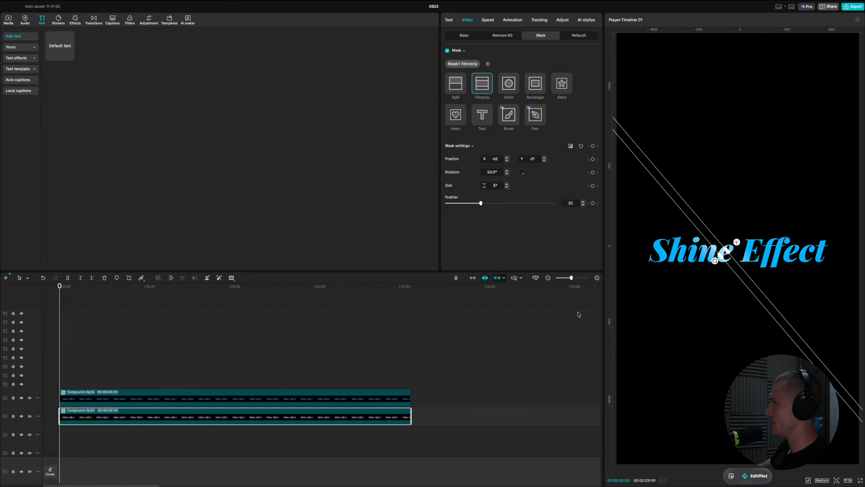
left_click_drag(732, 265, 619, 288)
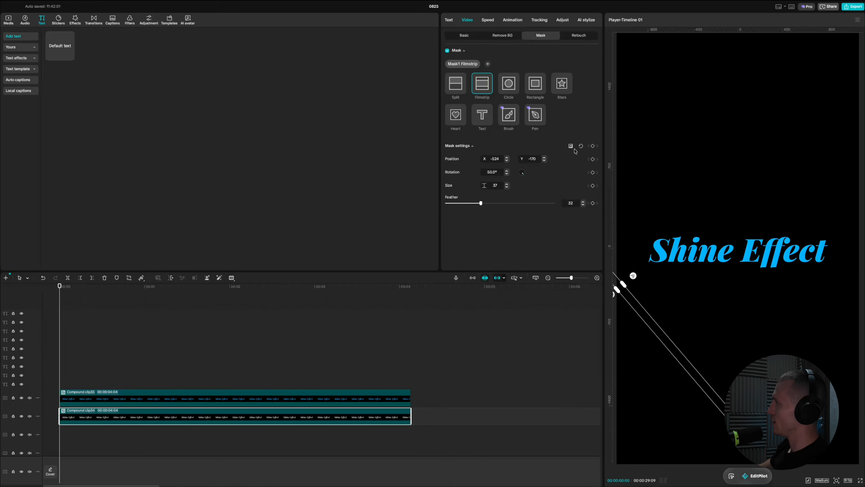
key("space")
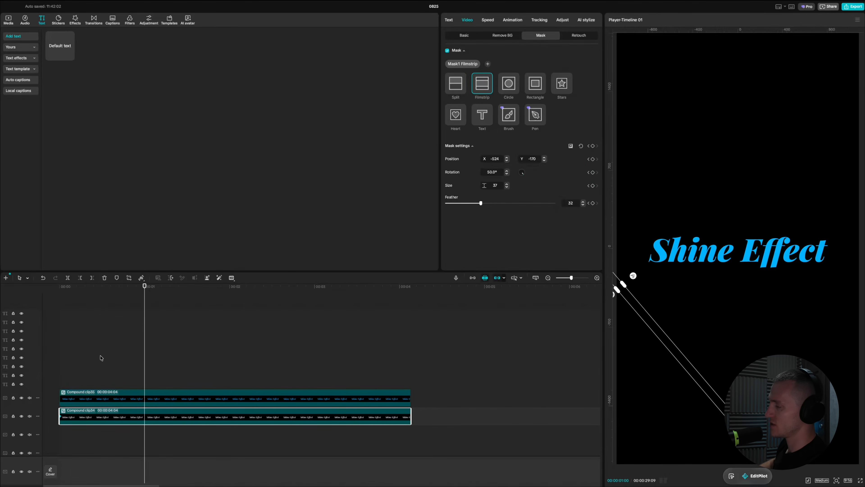
left_click_drag(639, 316, 816, 196)
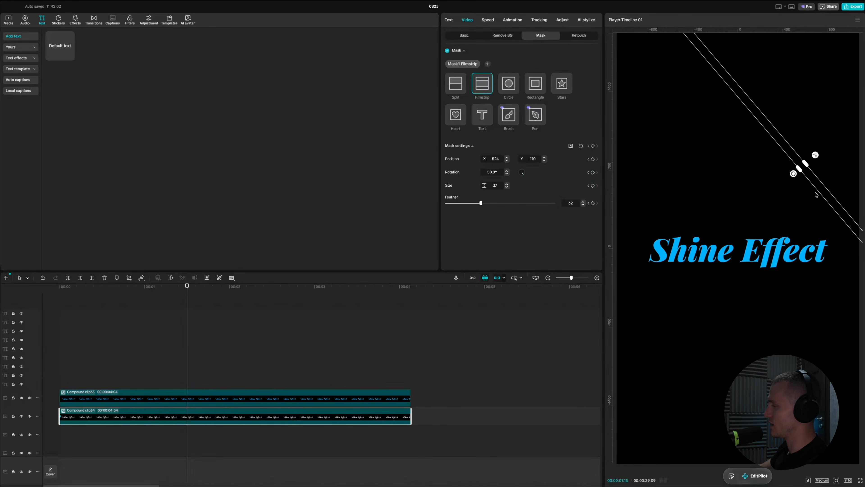
left_click(54, 361)
key("space")
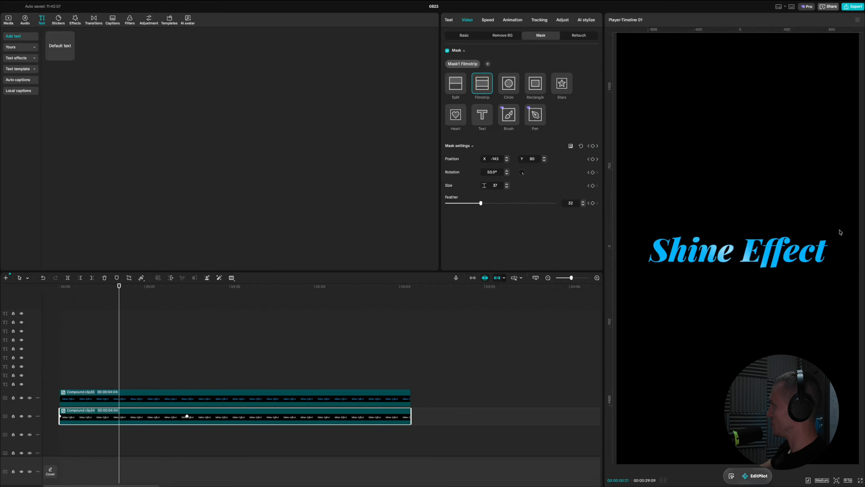
key("space")
Show the white clip's variable speed animation, smooth both mask position curves into an ease-in-out and play the result.
right_click(205, 419)
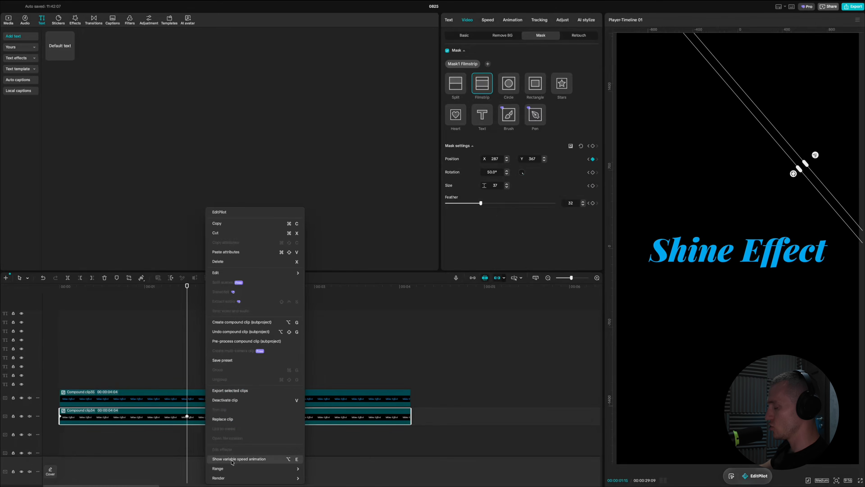
left_click(222, 462)
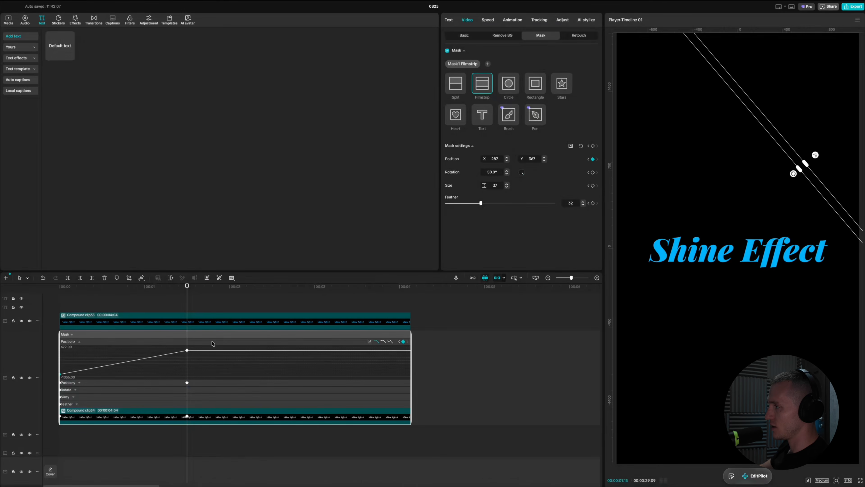
left_click(79, 382)
left_click_drag(209, 357, 2, 335)
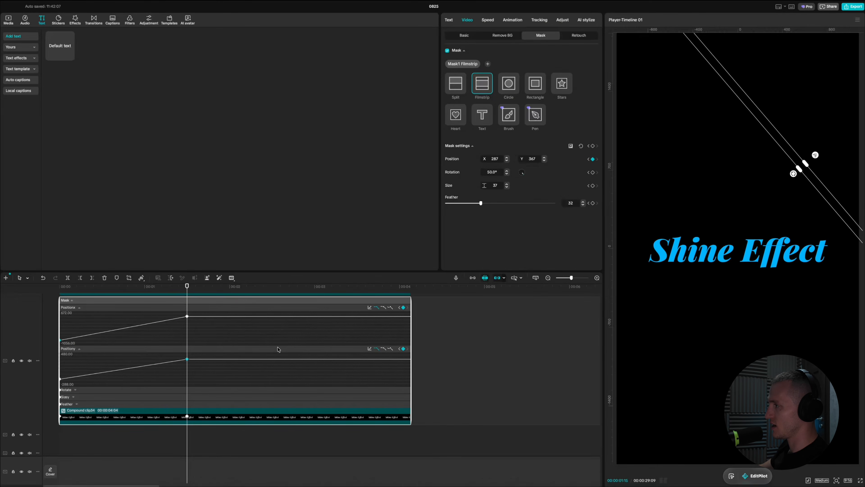
left_click_drag(229, 335, 60, 311)
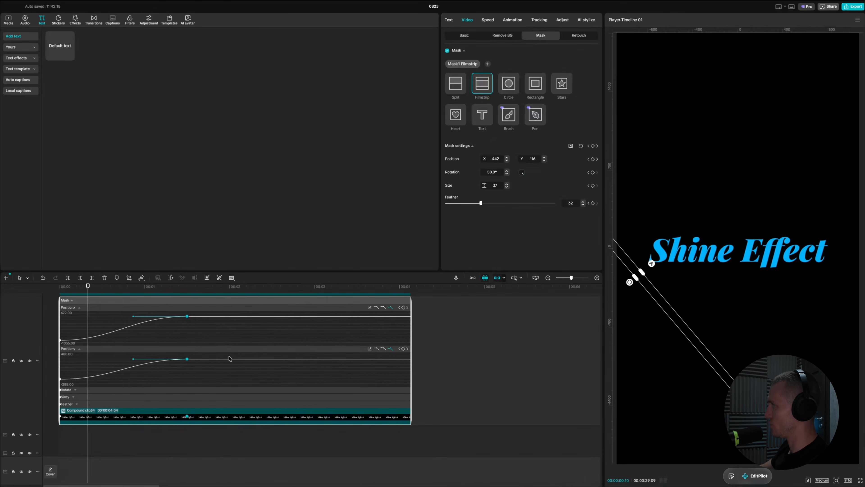
key("alt+k")
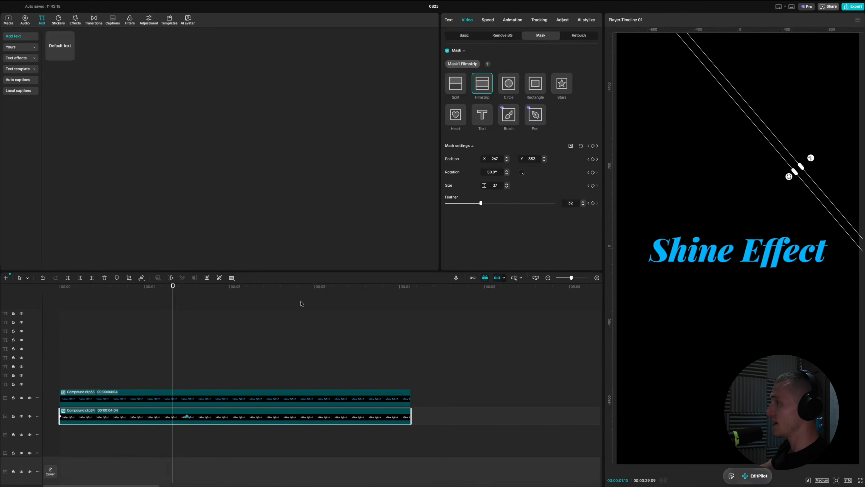
Apply the Glow 2 effect to the white compound clip, set Glow to 24 and raise Size up to 100.
left_click(76, 21)
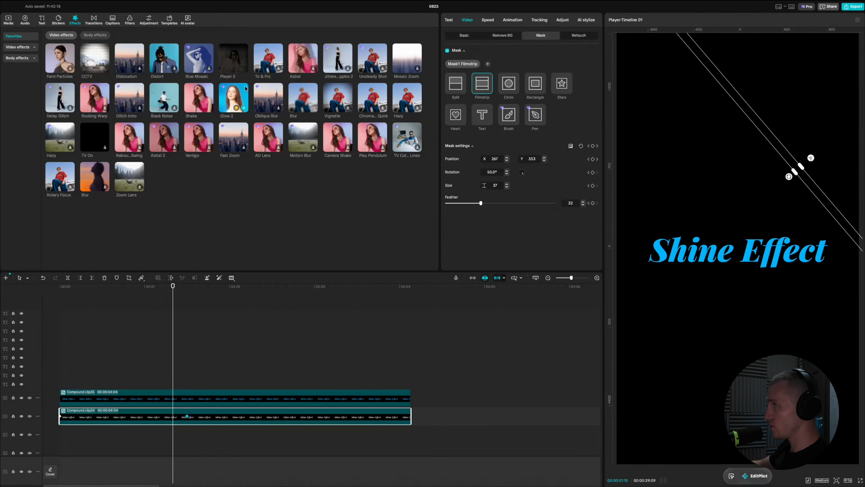
left_click_drag(233, 97, 174, 418)
left_click_drag(174, 359, 118, 360)
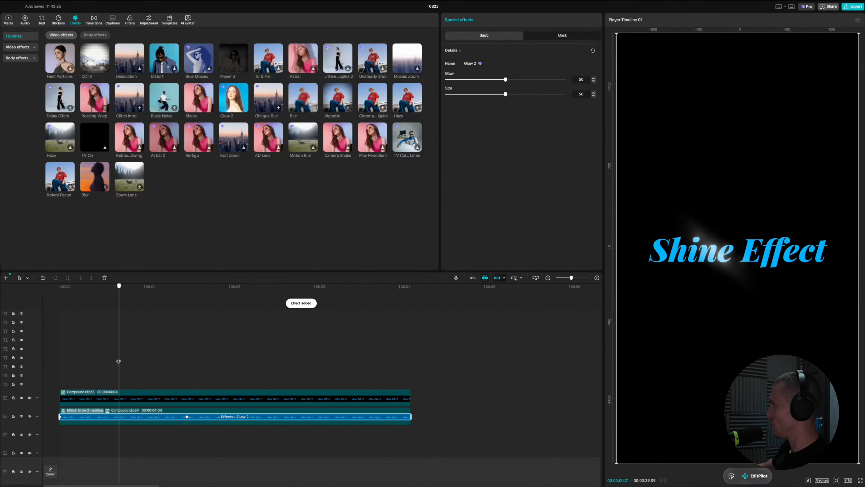
left_click_drag(506, 79, 475, 79)
left_click_drag(505, 94, 599, 91)
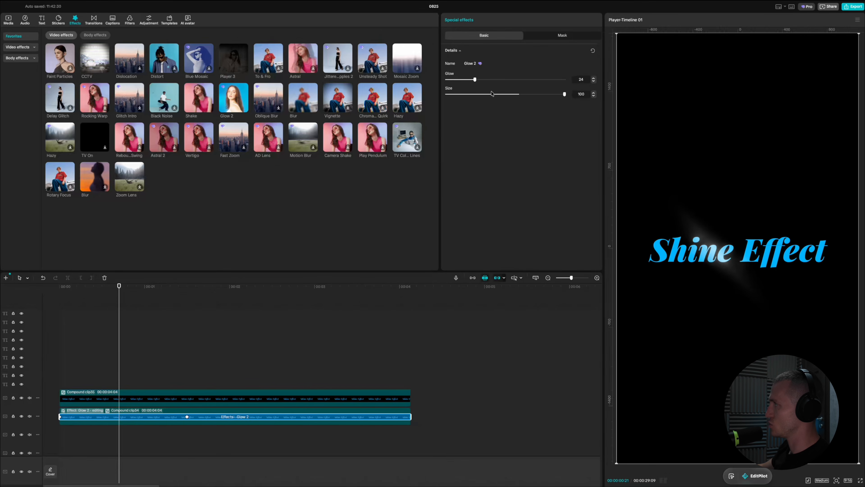
left_click_drag(492, 94, 475, 80)
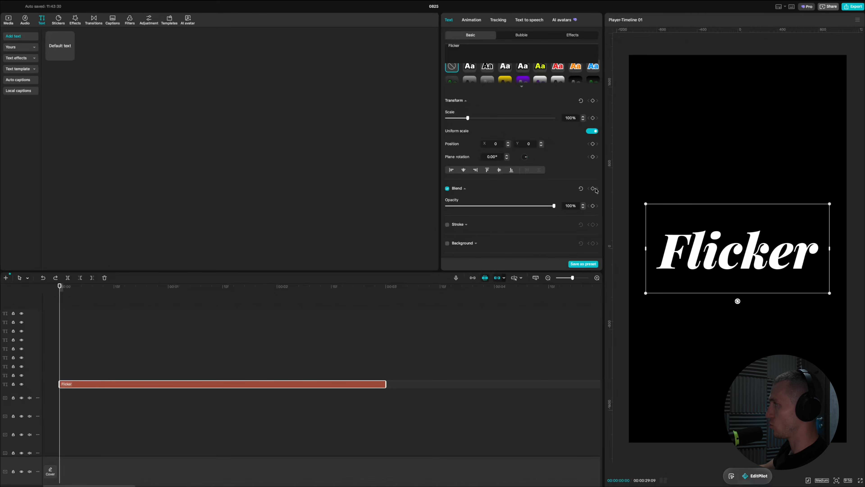
Keyframe the Flicker text's opacity at 0% on the first frame, 100% on frame 1 and 0% on frame 2.
left_click_drag(542, 204, 447, 206)
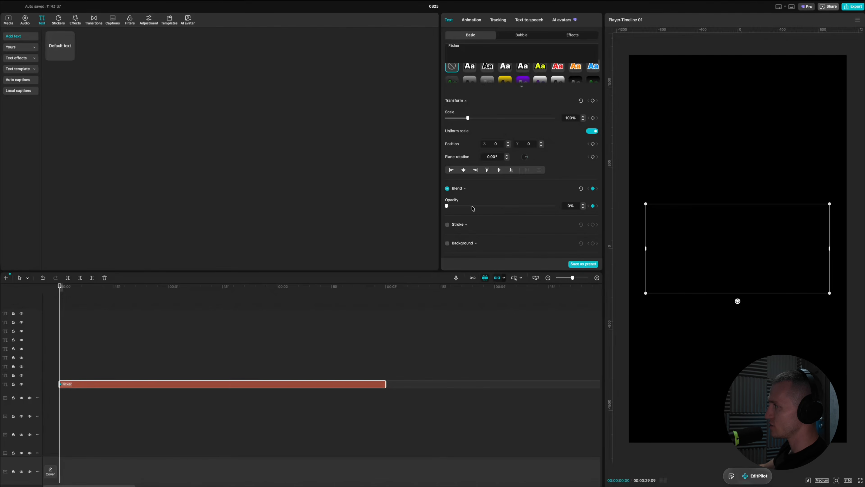
key("Right")
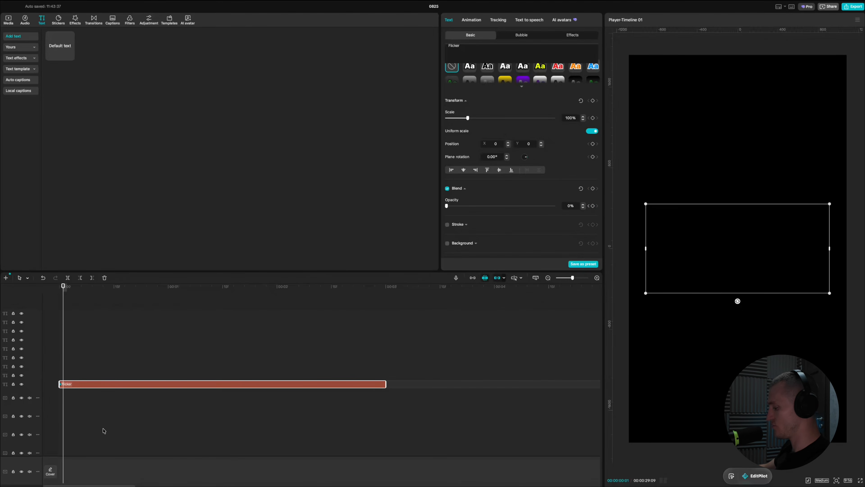
scroll(109, 409, "up", 2)
scroll(488, 230, "down", 3)
left_click_drag(448, 169, 727, 171)
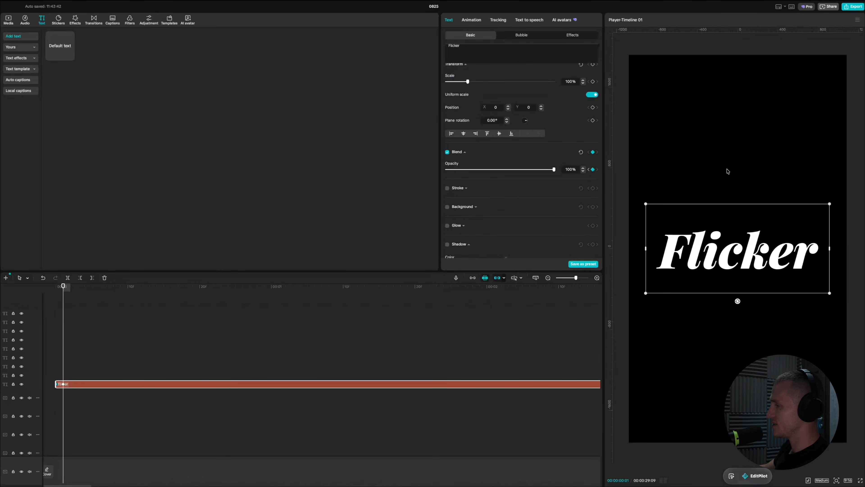
key("Right")
left_click_drag(487, 169, 312, 175)
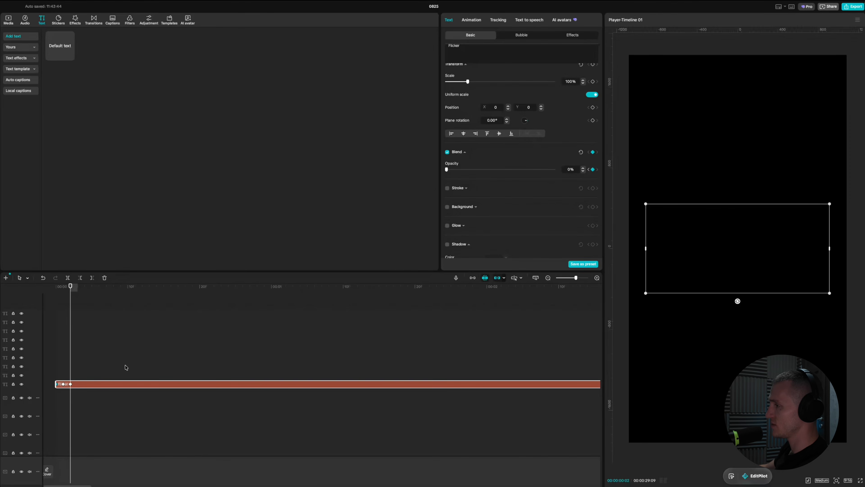
Continue the Flicker opacity keyframes with 100% on frame 3, 0% on frame 4 and 100% on frame 5, and play the flicker.
key("Right")
left_click_drag(446, 170, 588, 168)
key("Right")
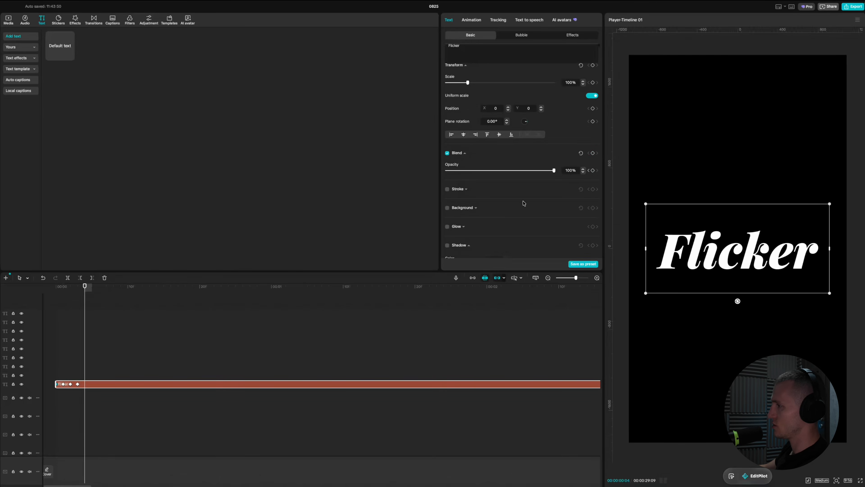
left_click_drag(487, 171, 446, 170)
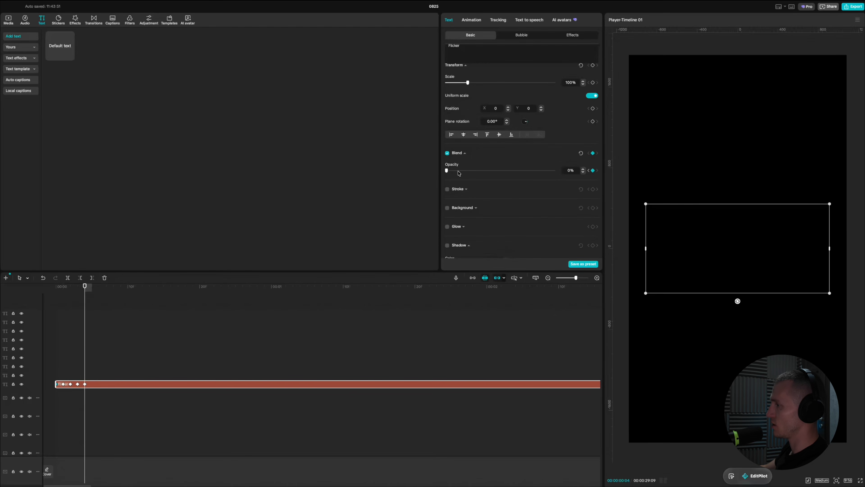
key("Right")
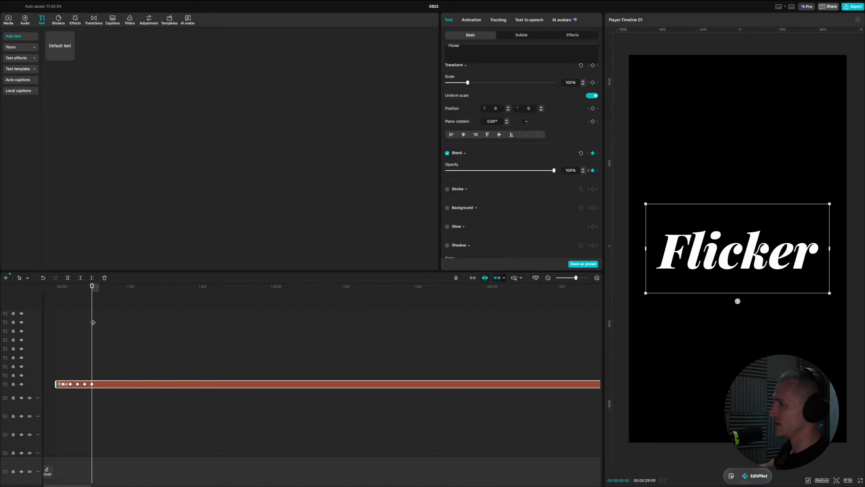
mouse_move(93, 323)
left_mouse_down()
mouse_move(60, 321)
mouse_move(96, 320)
left_mouse_up()
left_click(187, 329)
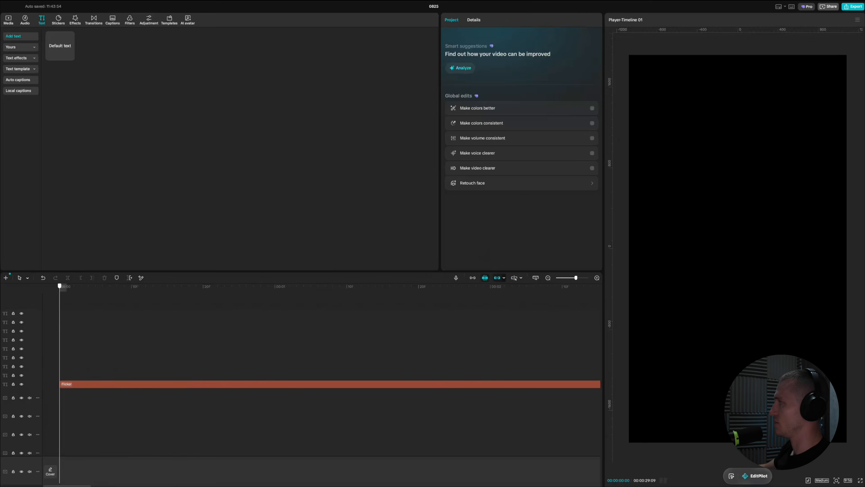
key("space")
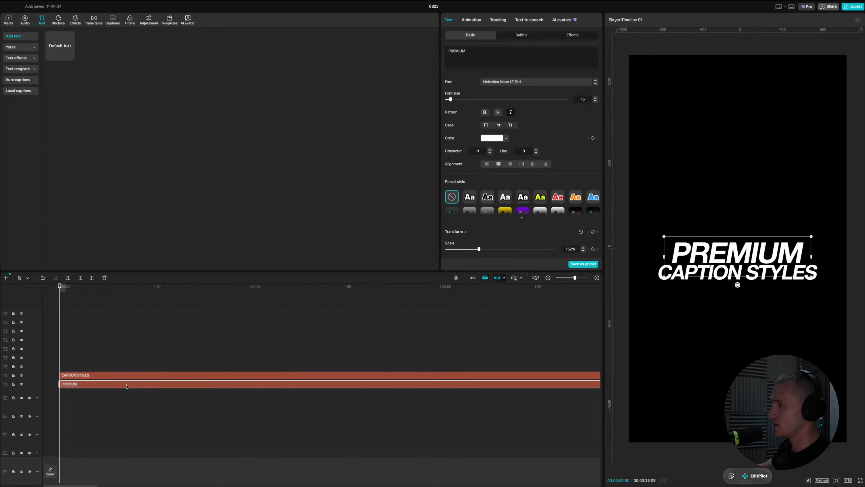
Disable the CAPTION STYLES text clip and change the PREMIUM text's colour to a saturated purple.
left_click(118, 375)
key("v")
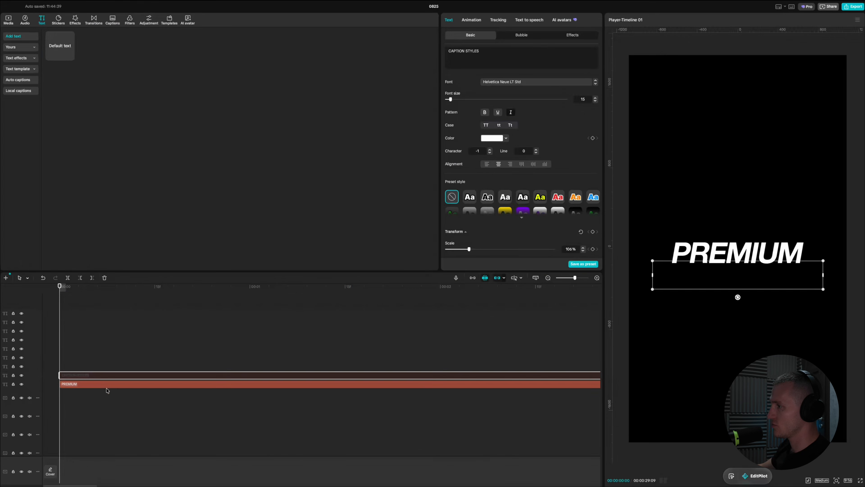
left_click(102, 386)
left_click(507, 139)
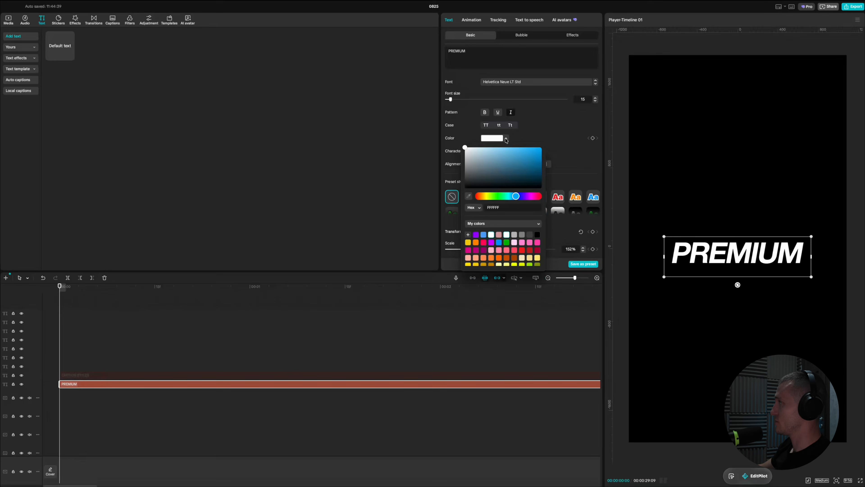
left_click_drag(519, 199, 530, 197)
left_click(541, 148)
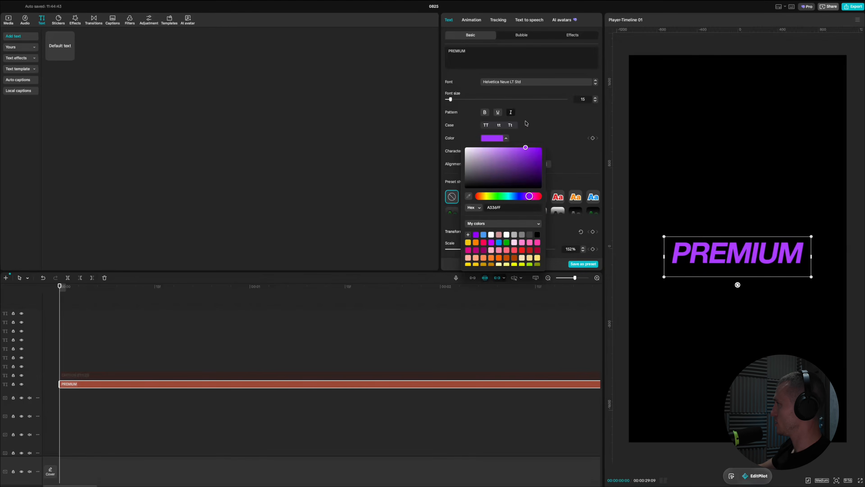
left_click(647, 146)
Enable a shadow on the PREMIUM text and make it white with 100% opacity and 0% blurriness.
scroll(520, 165, "down", 10)
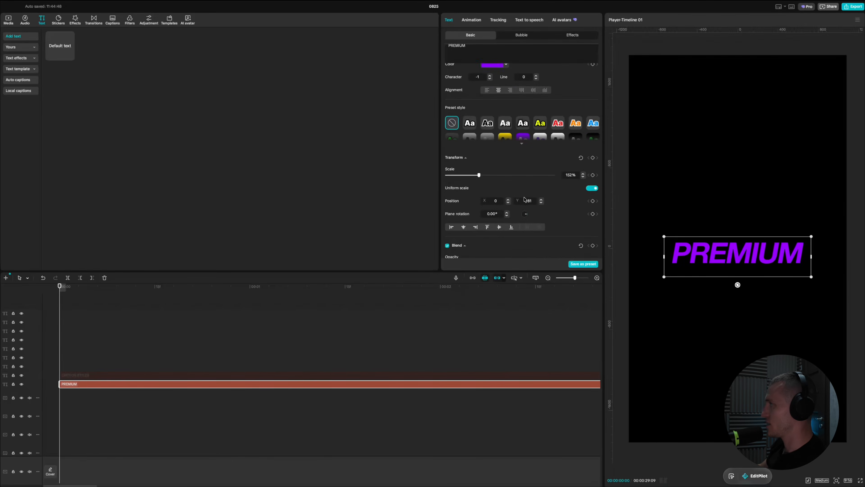
left_click(448, 215)
scroll(483, 198, "down", 3)
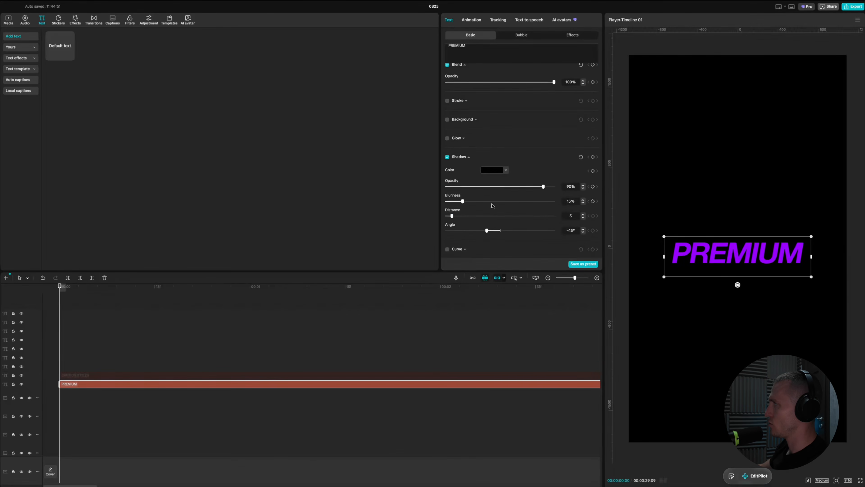
left_click(498, 172)
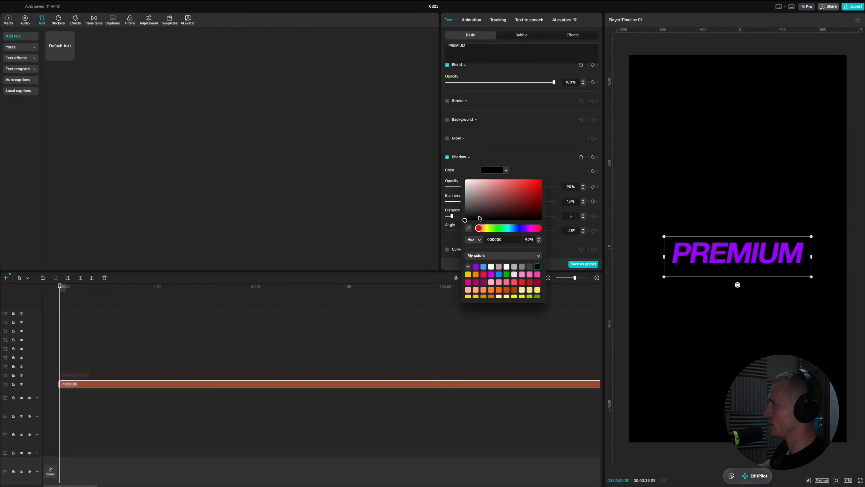
left_click_drag(480, 217, 446, 201)
left_click(478, 155)
left_click(474, 227)
scroll(474, 218, "down", 4)
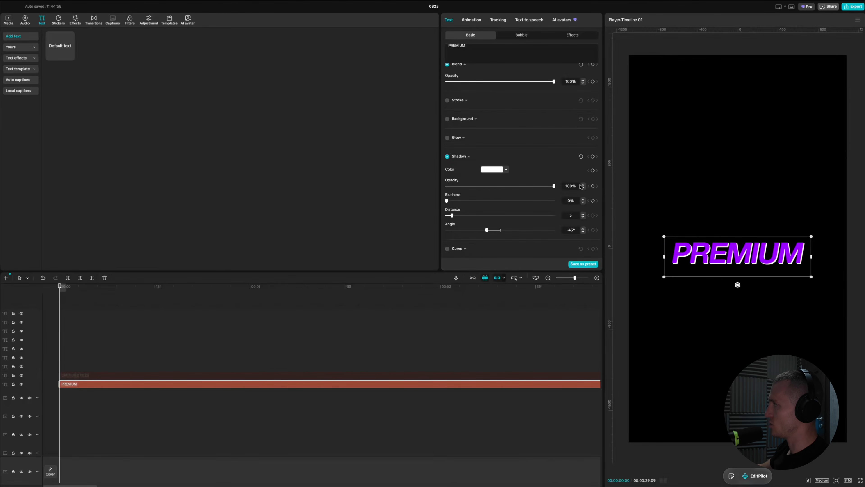
Set the PREMIUM shadow's distance to 1 and its angle to 36° for a thin white edge highlight.
scroll(724, 266, "up", 3)
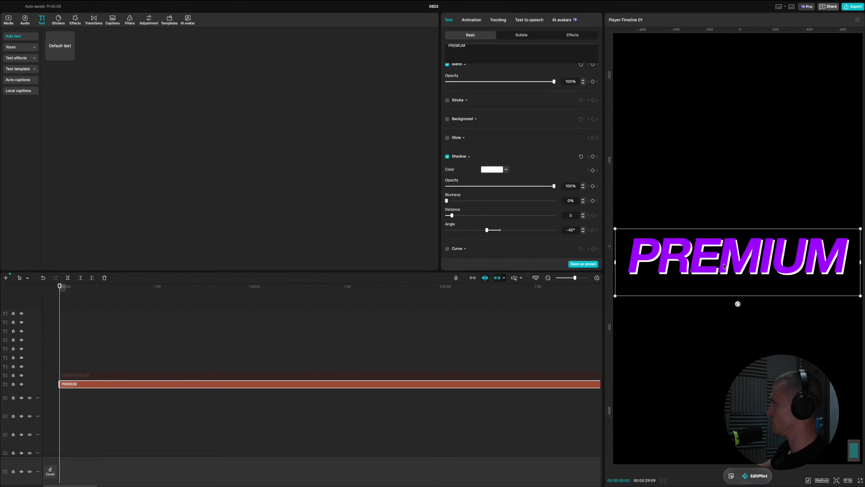
left_click_drag(453, 215, 449, 215)
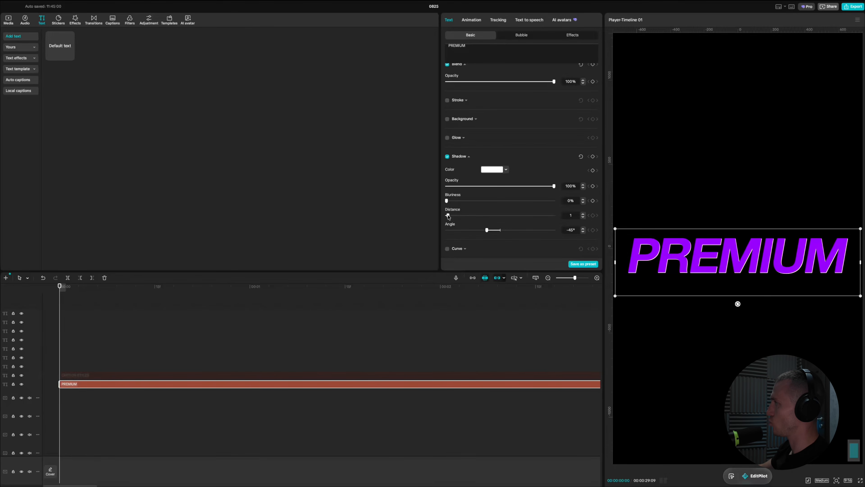
left_click_drag(447, 216, 447, 216)
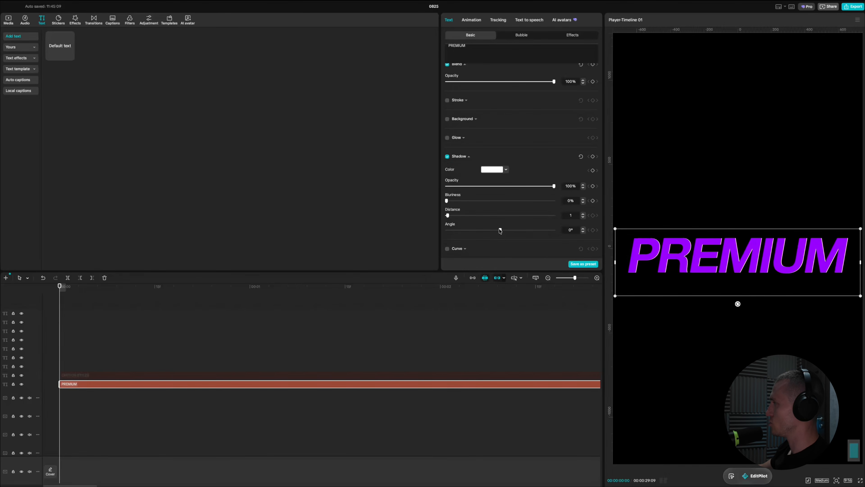
mouse_move(506, 231)
left_mouse_down()
mouse_move(520, 239)
mouse_move(508, 239)
left_mouse_up()
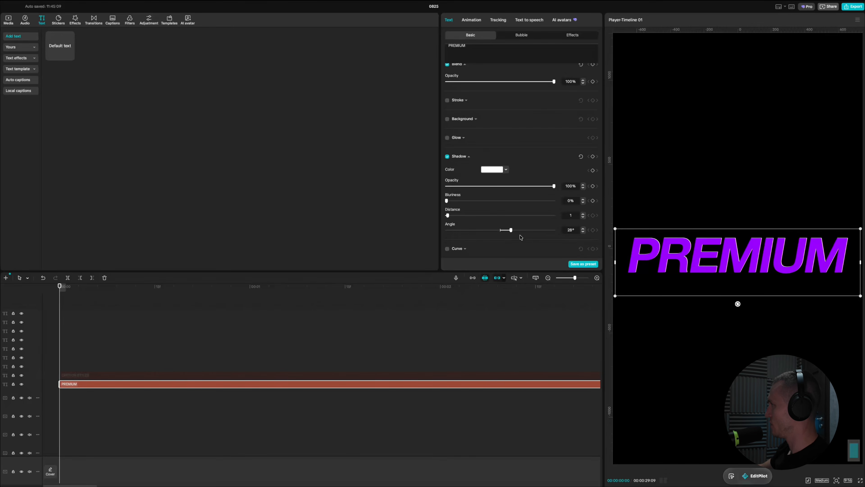
scroll(738, 332, "up", 5)
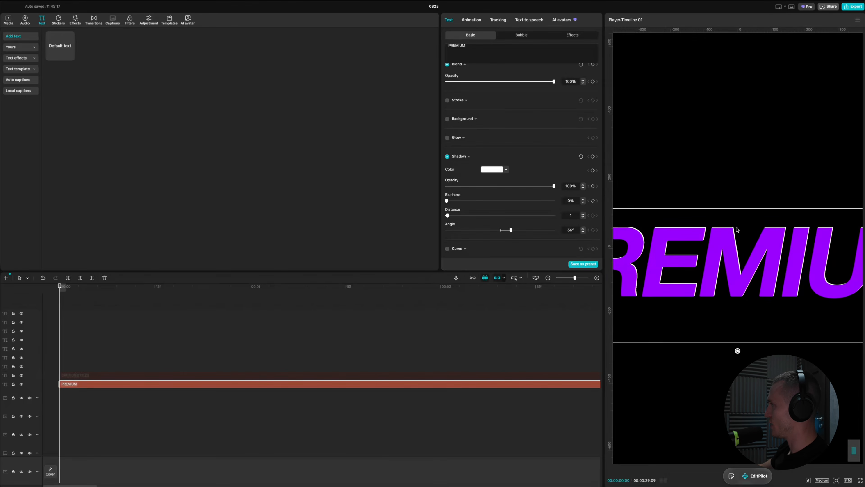
scroll(744, 242, "down", 6)
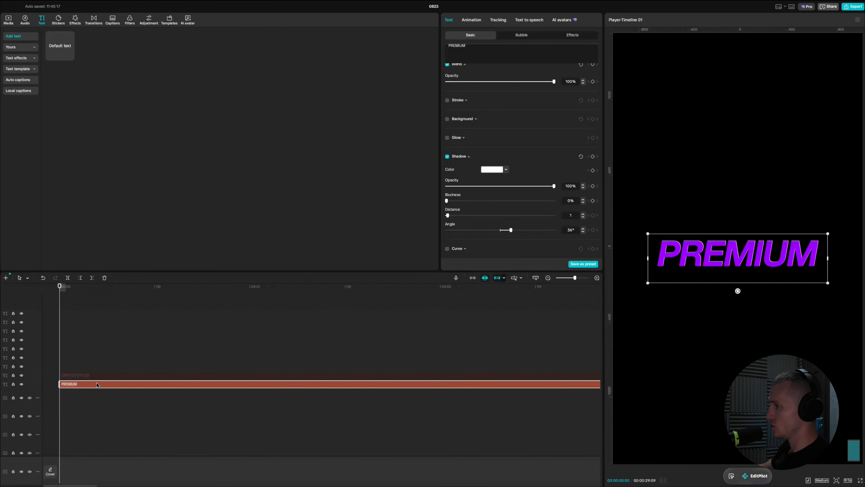
Duplicate the PREMIUM text clip onto the track below and colour the copy white (FFFFFF).
left_click_drag(97, 384, 96, 394)
left_click(95, 394)
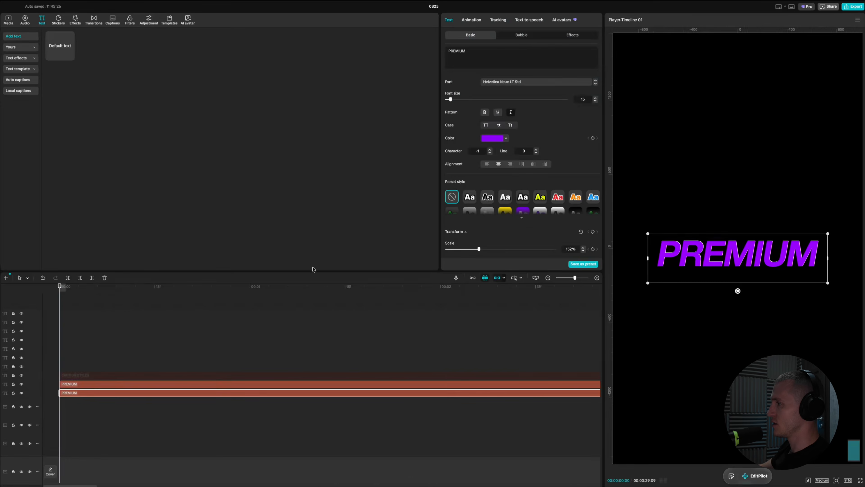
left_click(504, 138)
left_click_drag(511, 170, 417, 99)
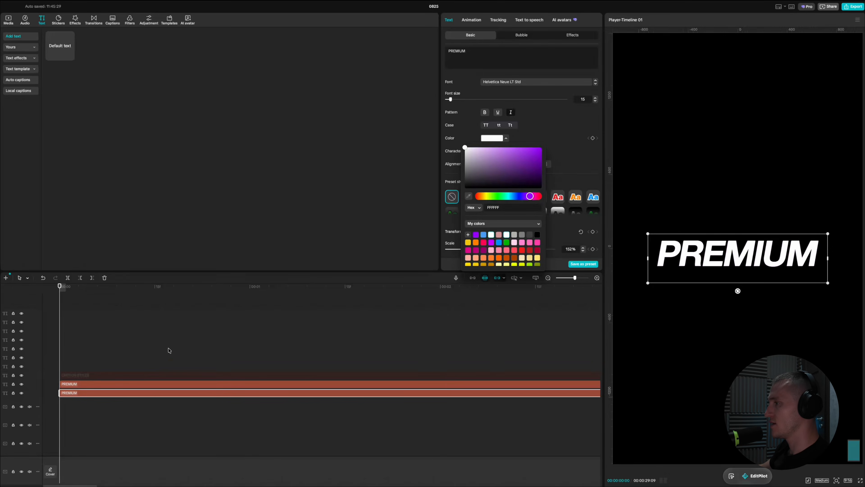
Turn the white PREMIUM text and the purple PREMIUM text into two separate compound clips.
right_click(88, 395)
left_click(94, 409)
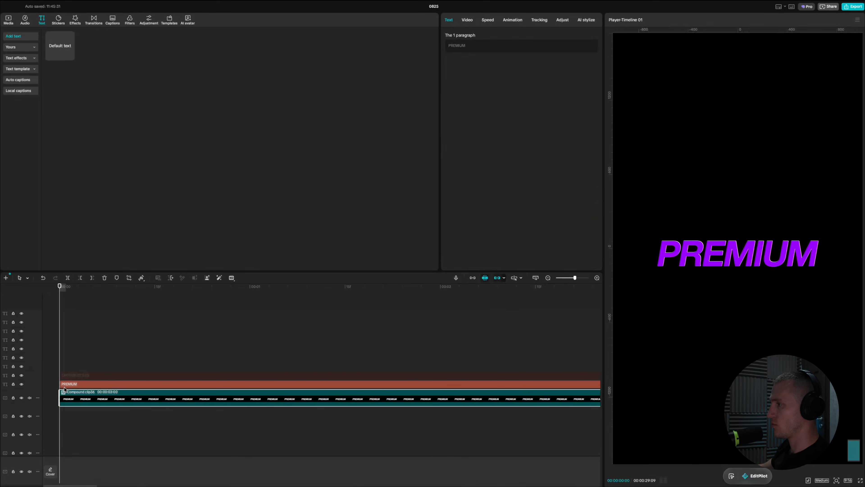
left_click(82, 385)
right_click(85, 385)
left_click(99, 409)
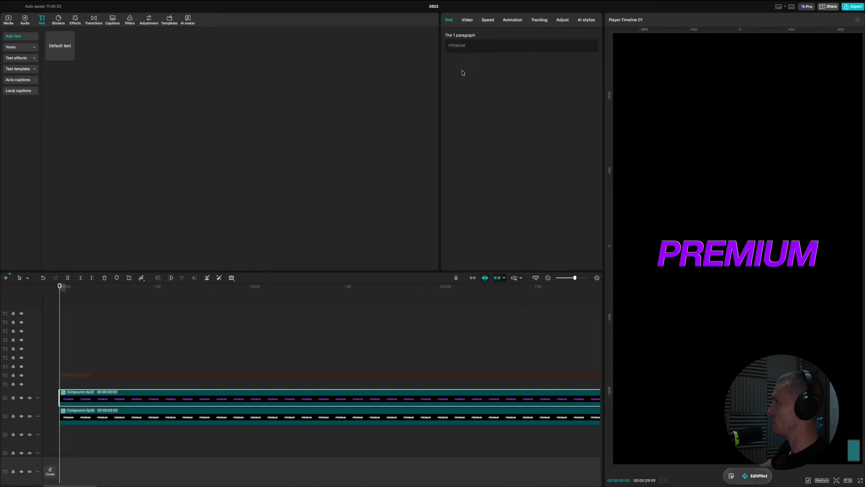
Bring the white PREMIUM compound clip in front by setting its layer to 2, and add a Circle mask to it.
left_click(103, 420)
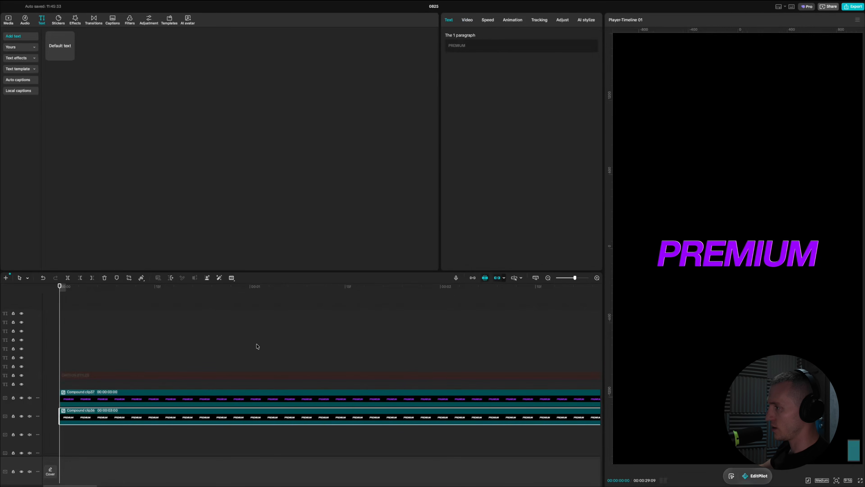
left_click(473, 19)
scroll(515, 205, "down", 5)
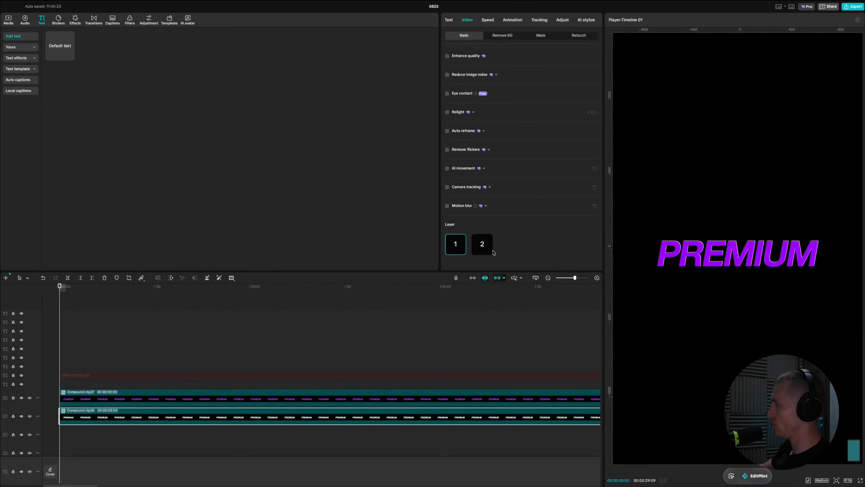
left_click(544, 36)
left_click(470, 65)
left_click(509, 83)
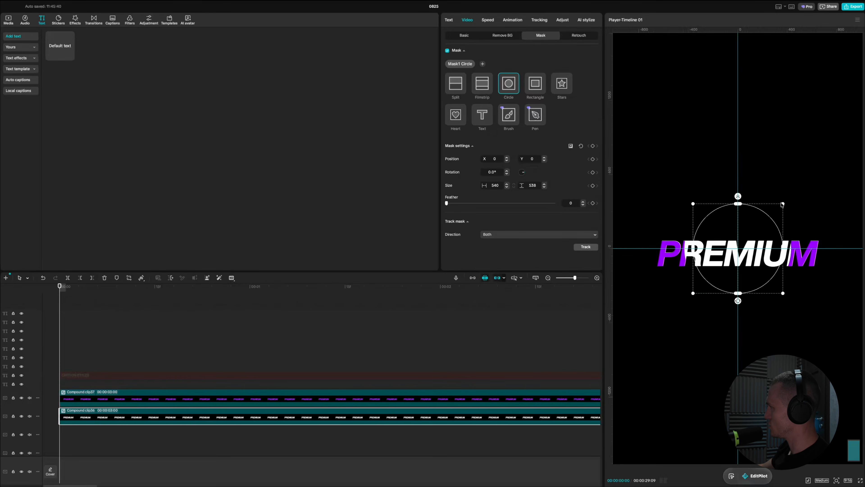
Shrink the circle mask to about 212 × 87 at X 0, Y -17, rotated -17°, with feather 100.
left_click_drag(782, 204, 738, 209)
scroll(737, 217, "up", 2)
left_click_drag(755, 248, 738, 242)
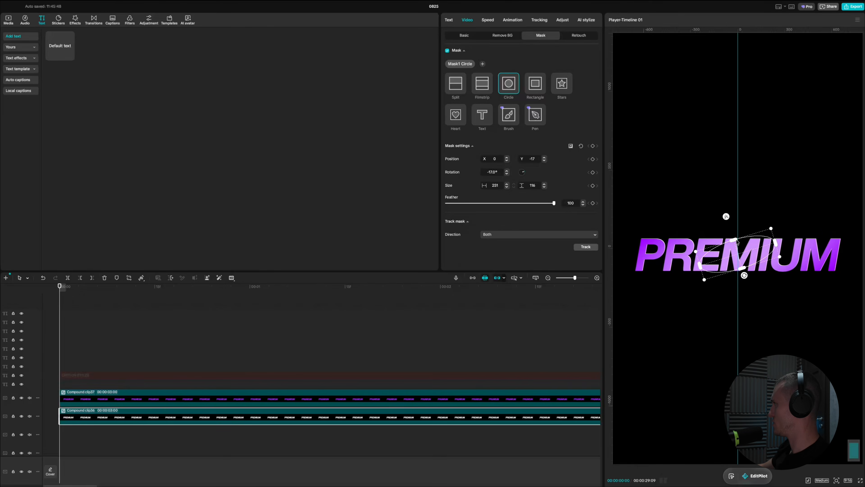
left_click_drag(703, 266, 715, 263)
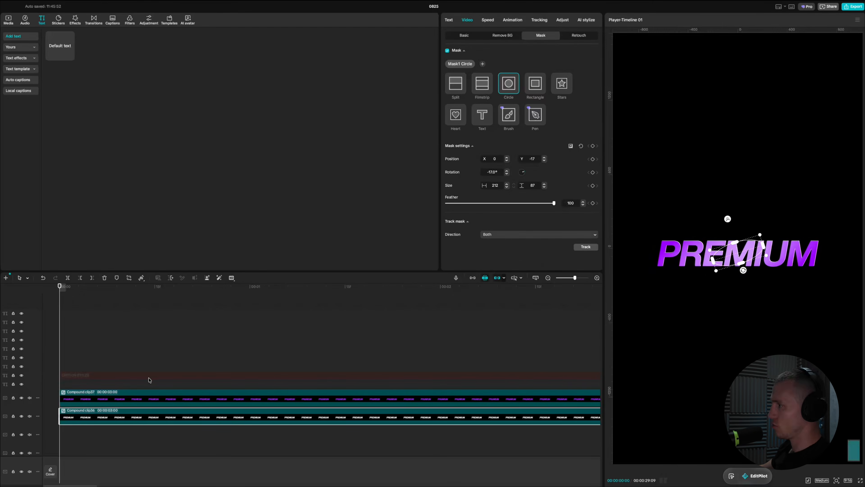
Re-enable the CAPTION STYLES text clip and play the finished two-line title.
left_click(149, 378)
key("v")
left_click(316, 306)
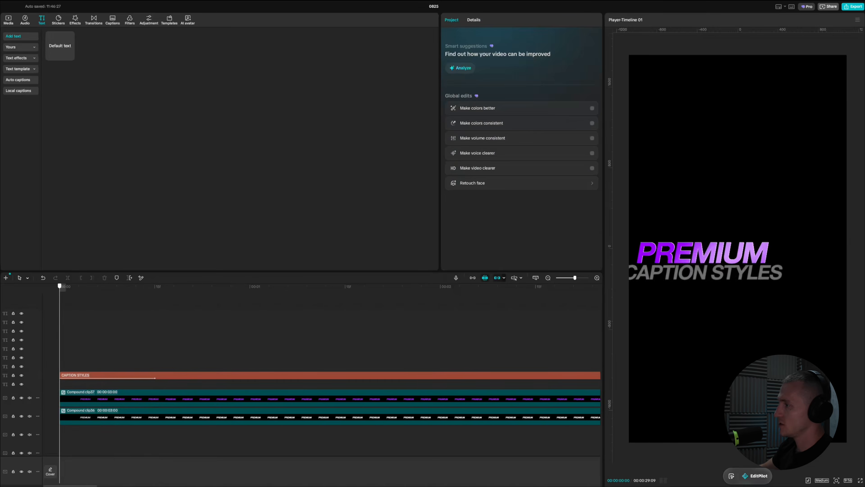
key("space")
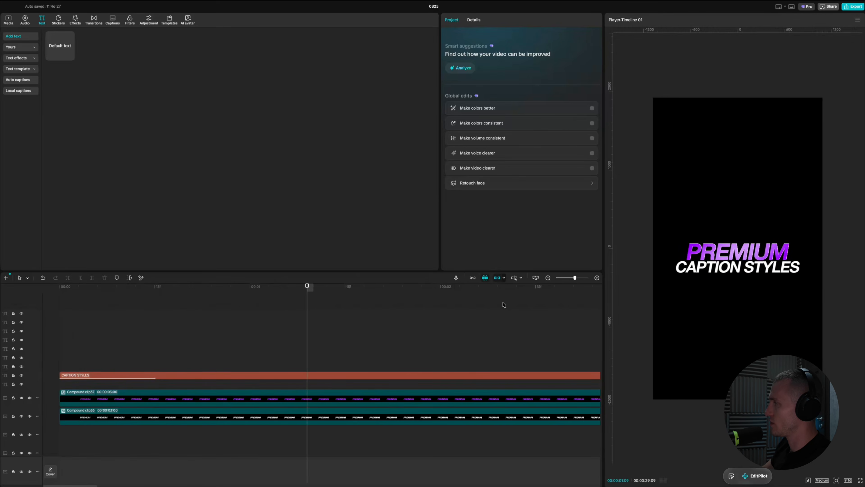